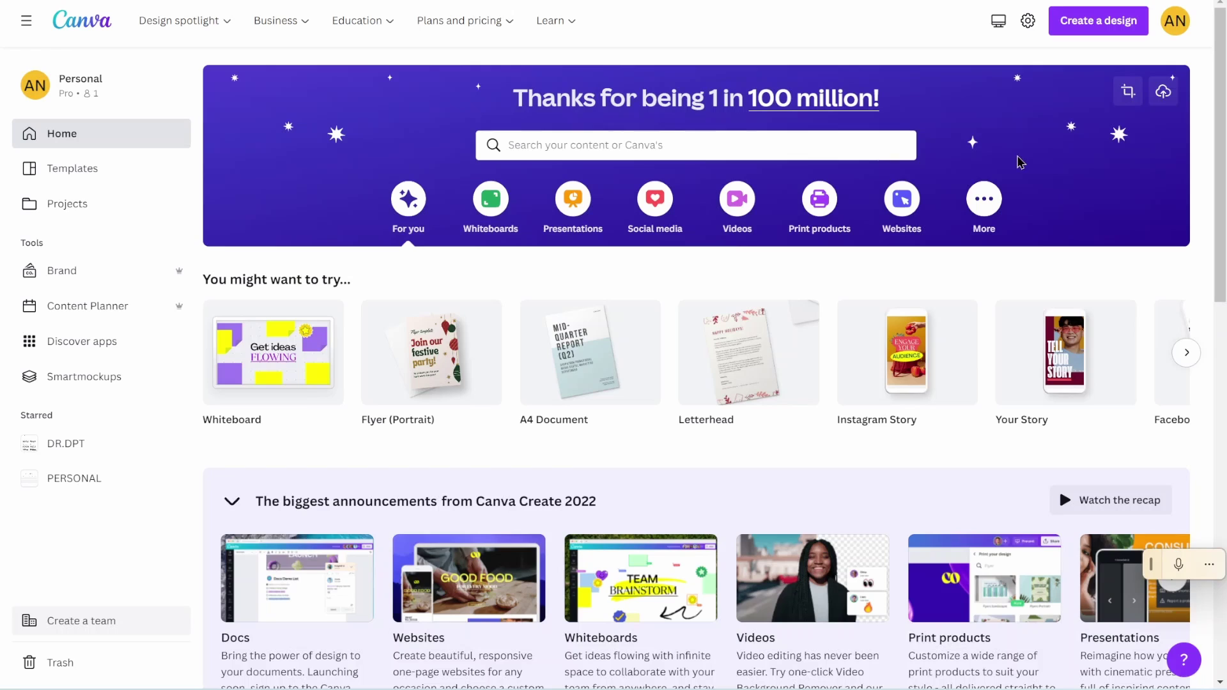
# Search Canva's templates for 'budget planner'.
pyautogui.click(574, 153)
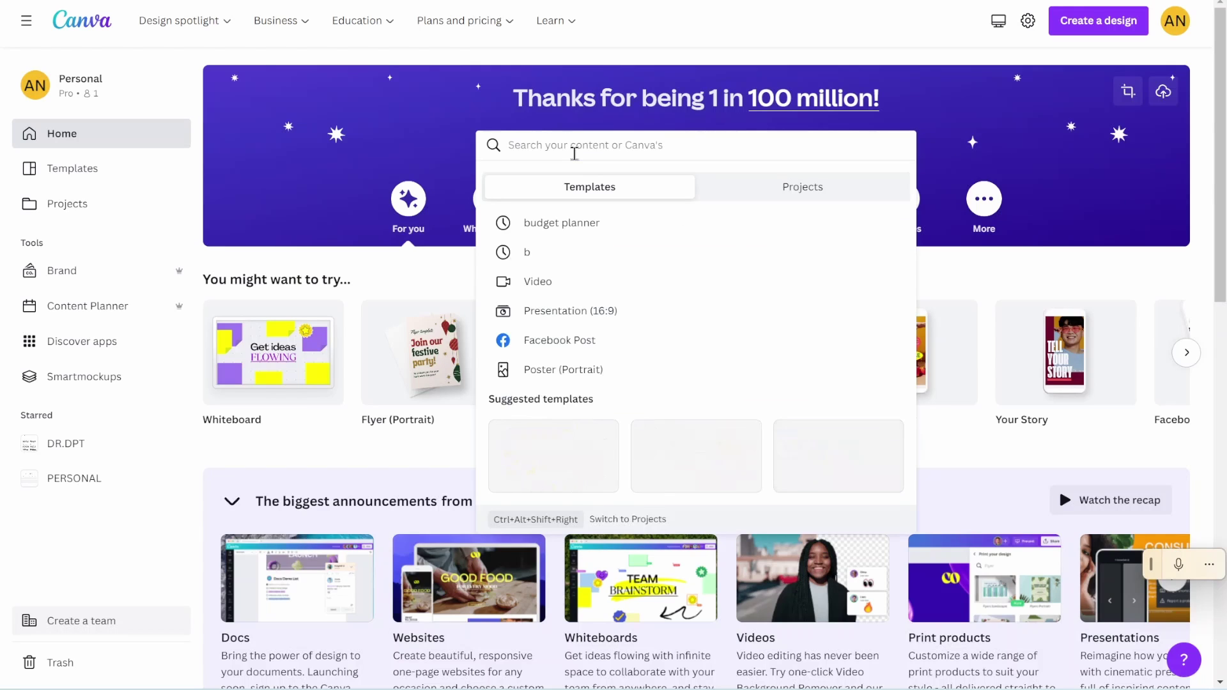
pyautogui.write('budget planner')
pyautogui.press('Return')
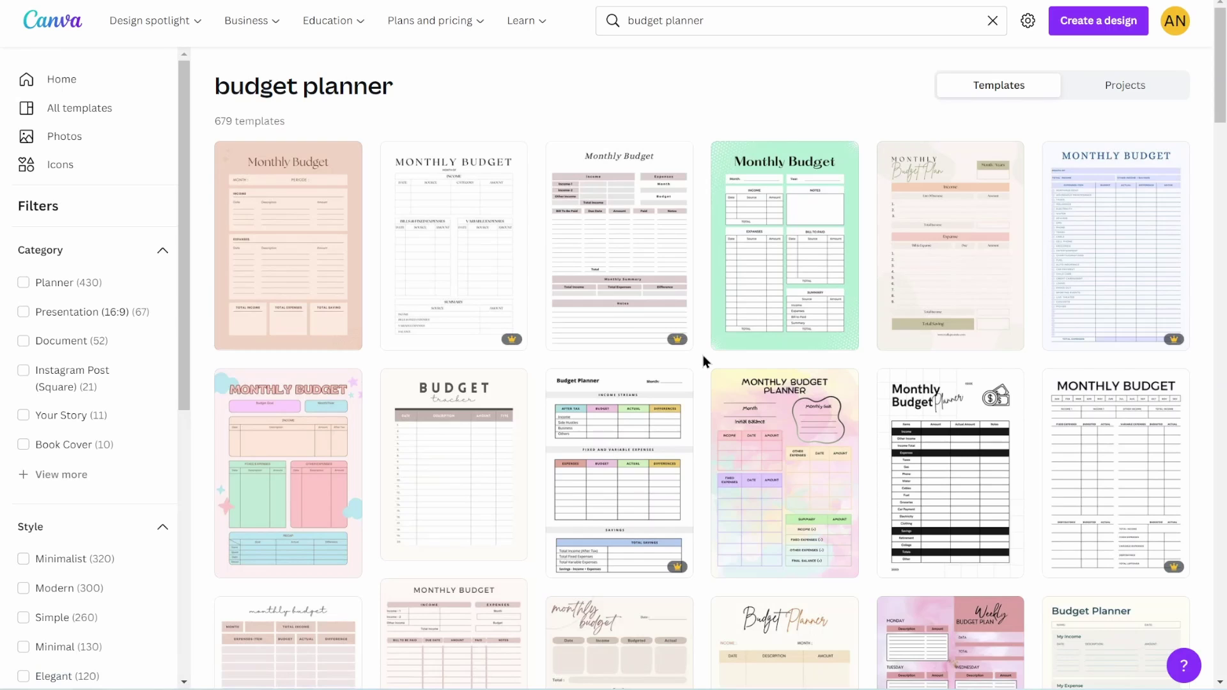
# Open the Beige Minimalist Free Monthly Budget Planner preview from its '...' options menu.
pyautogui.scroll(-3, 703, 357)
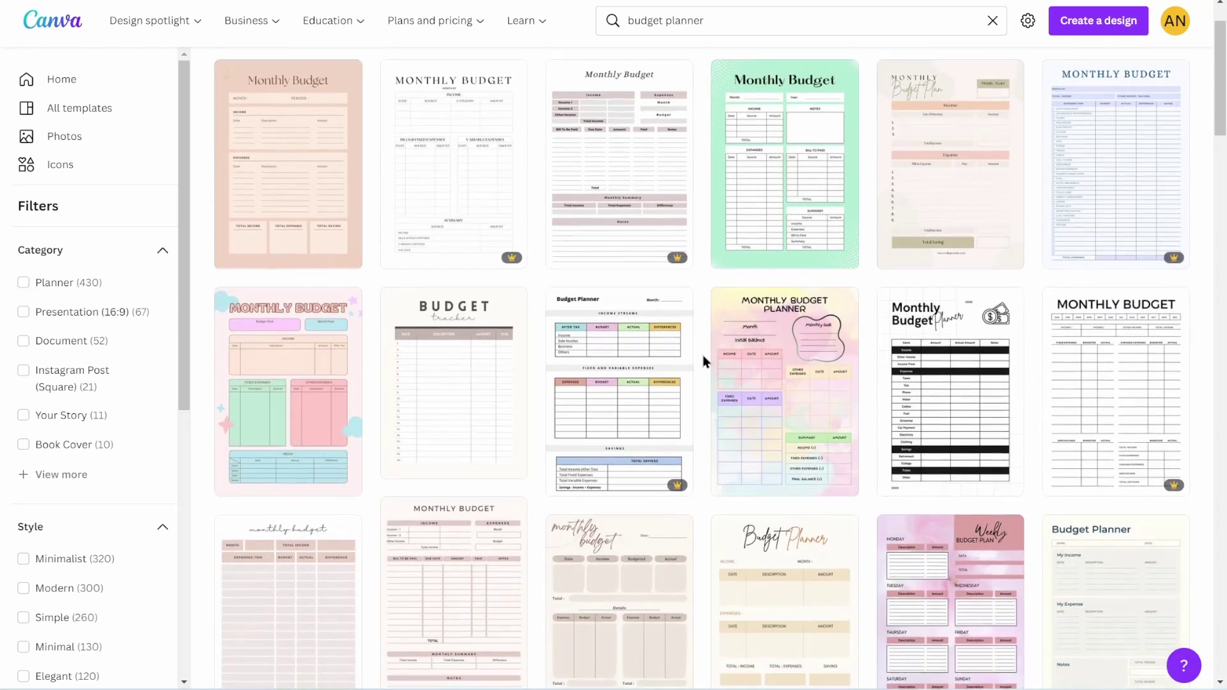
pyautogui.scroll(-2, 703, 361)
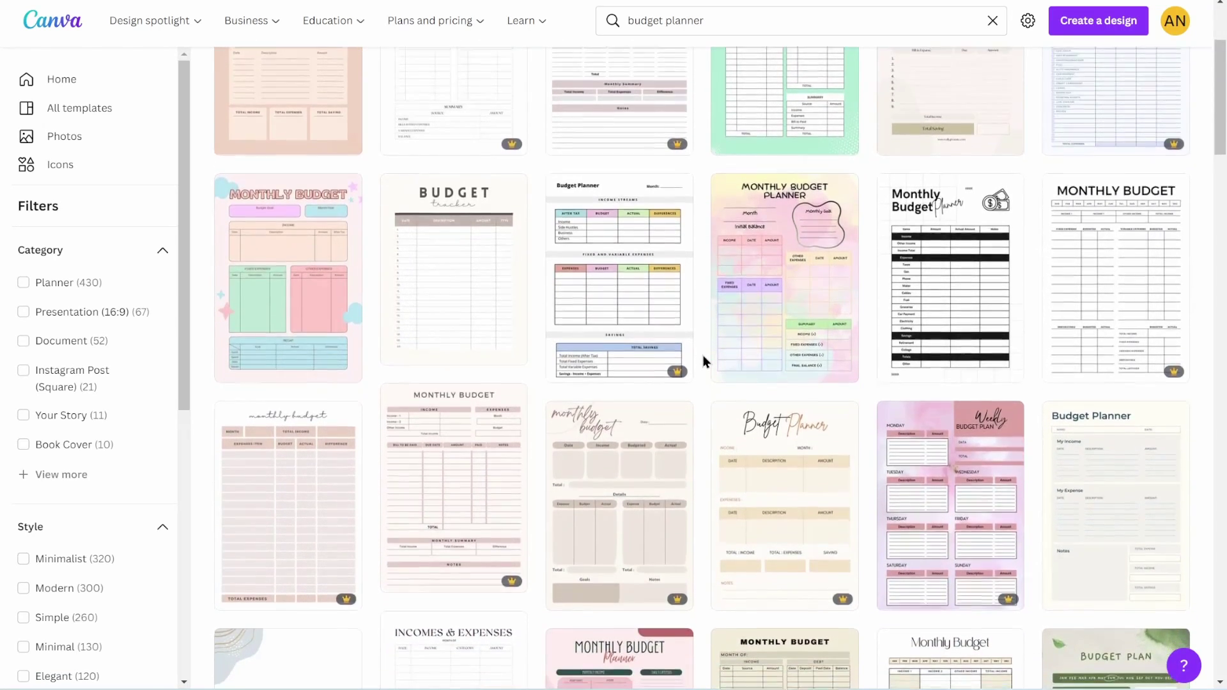
pyautogui.scroll(-1, 703, 362)
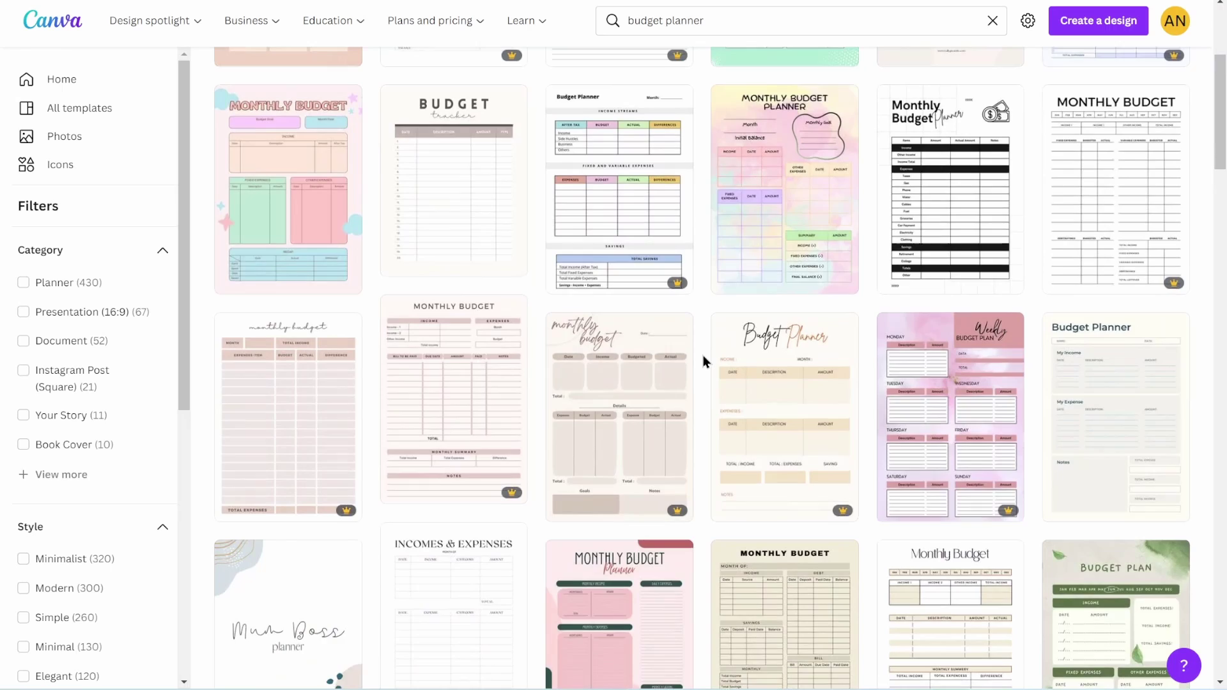
pyautogui.scroll(-1, 703, 362)
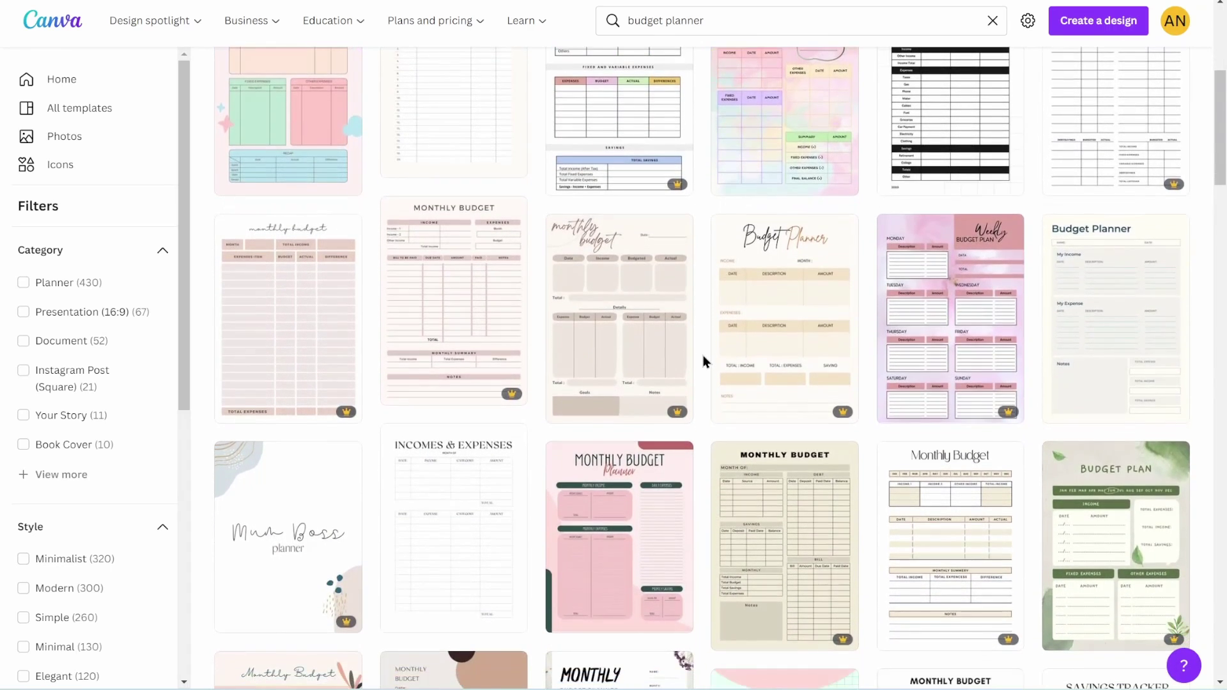
pyautogui.scroll(-1, 703, 361)
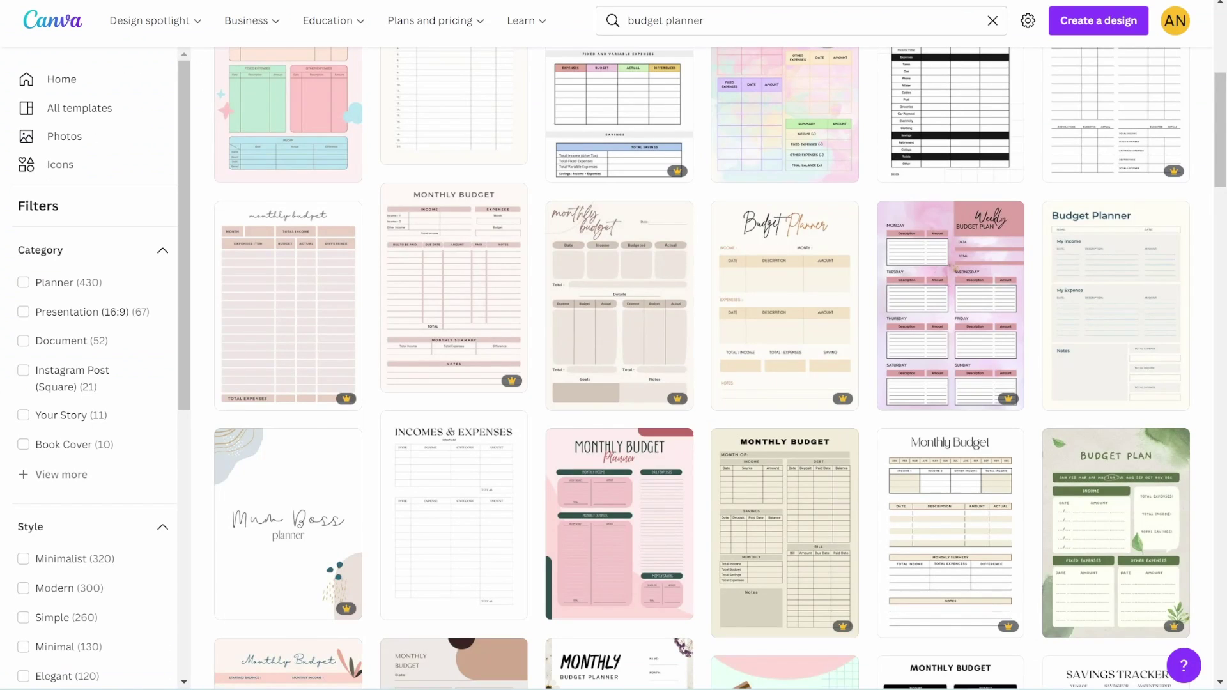
pyautogui.click(1172, 219)
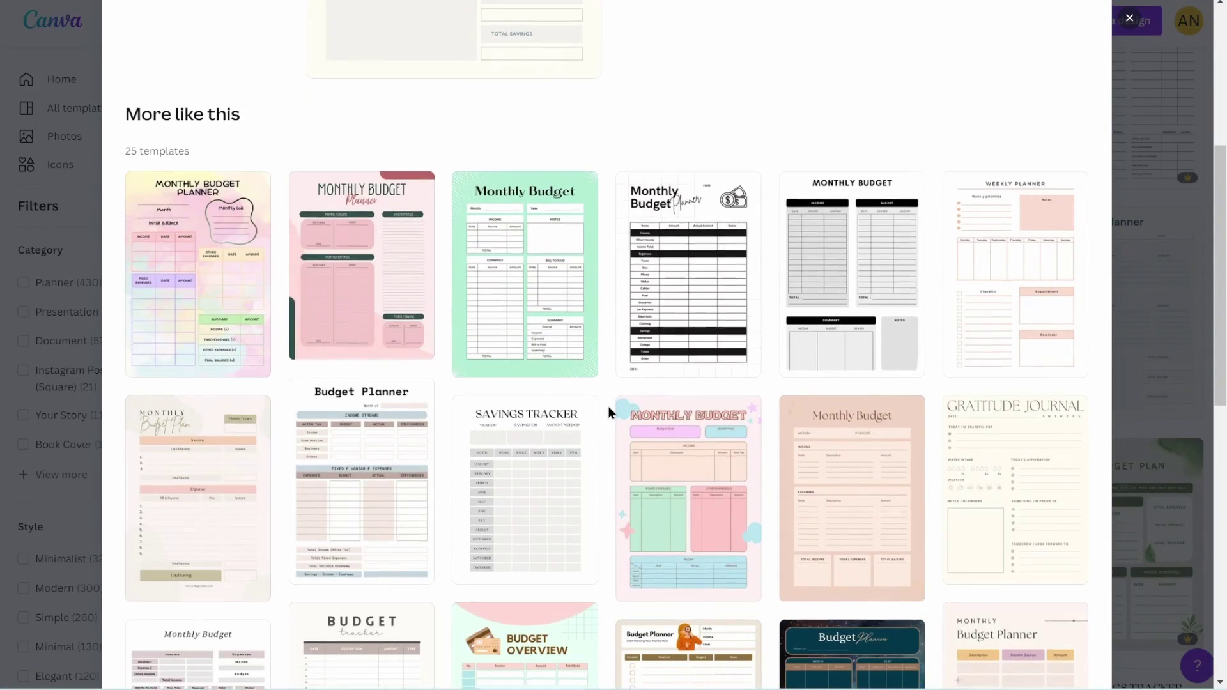
pyautogui.scroll(-3, 608, 405)
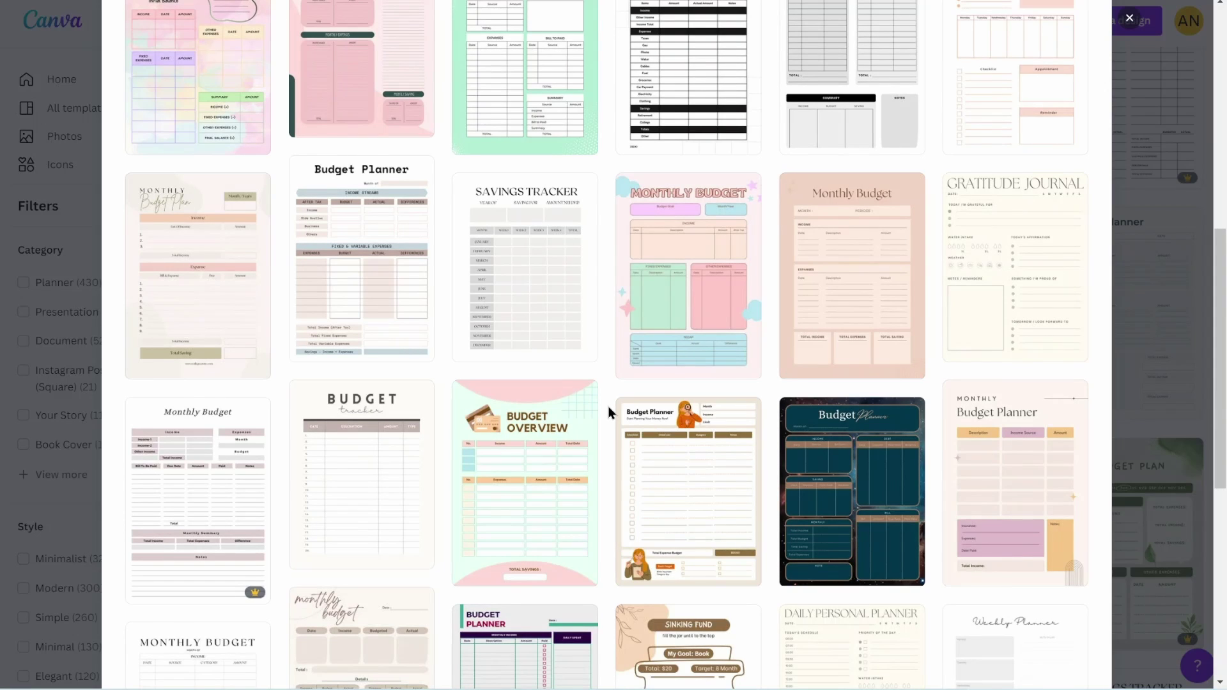
pyautogui.scroll(-4, 608, 405)
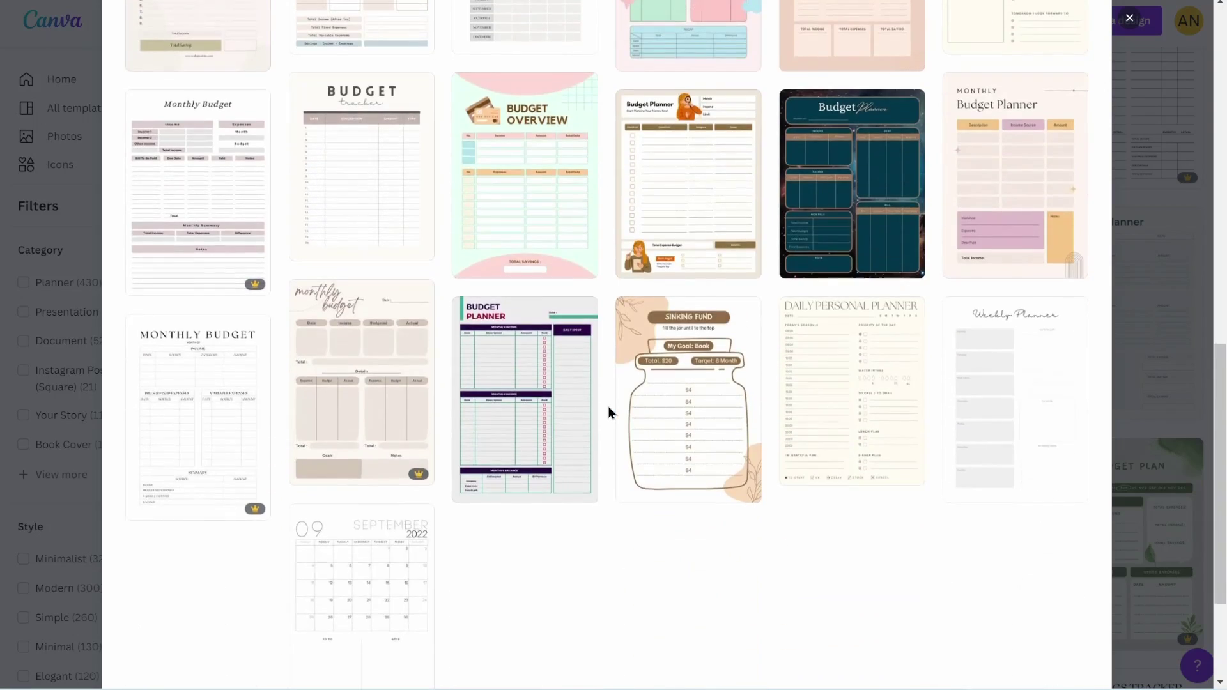
pyautogui.scroll(10, 608, 405)
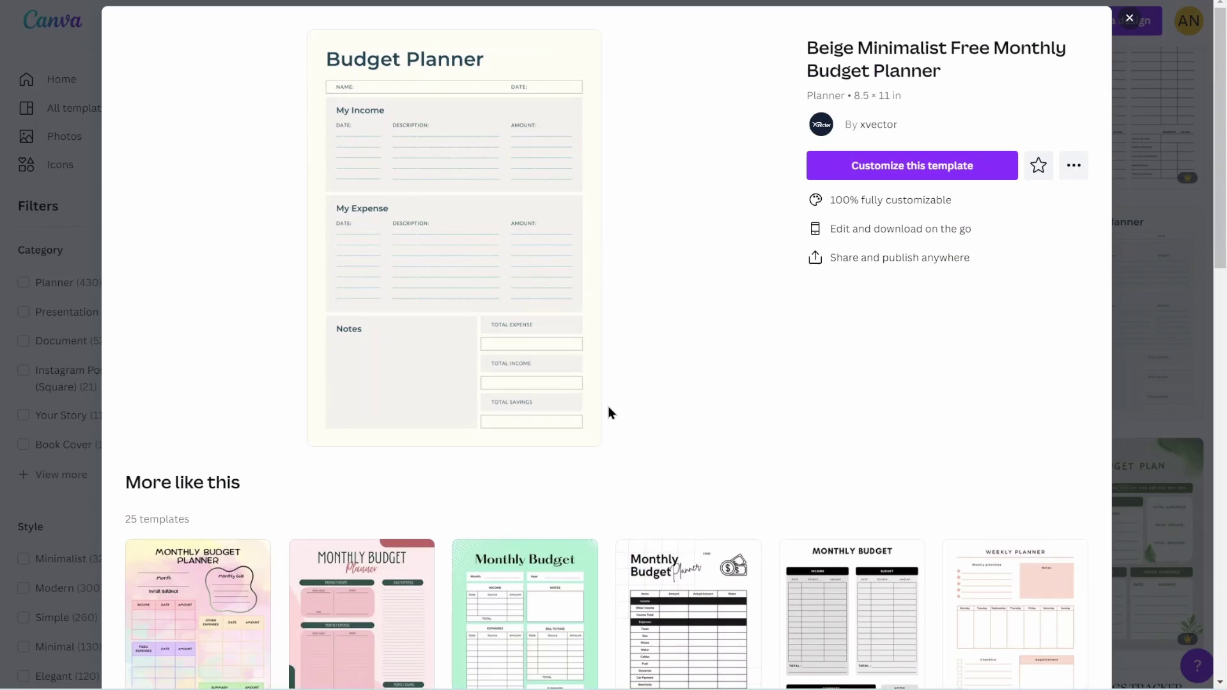
# Open the Beige Minimalist planner in the editor and make the page background white.
pyautogui.click(896, 173)
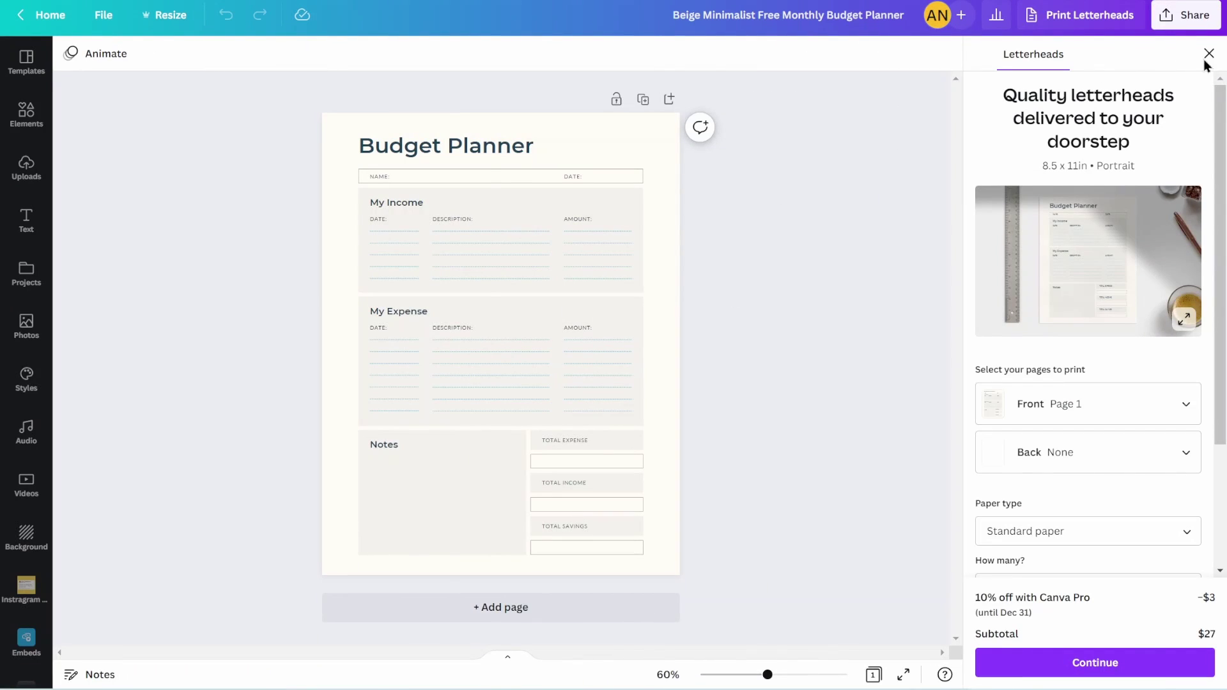
pyautogui.click(1204, 55)
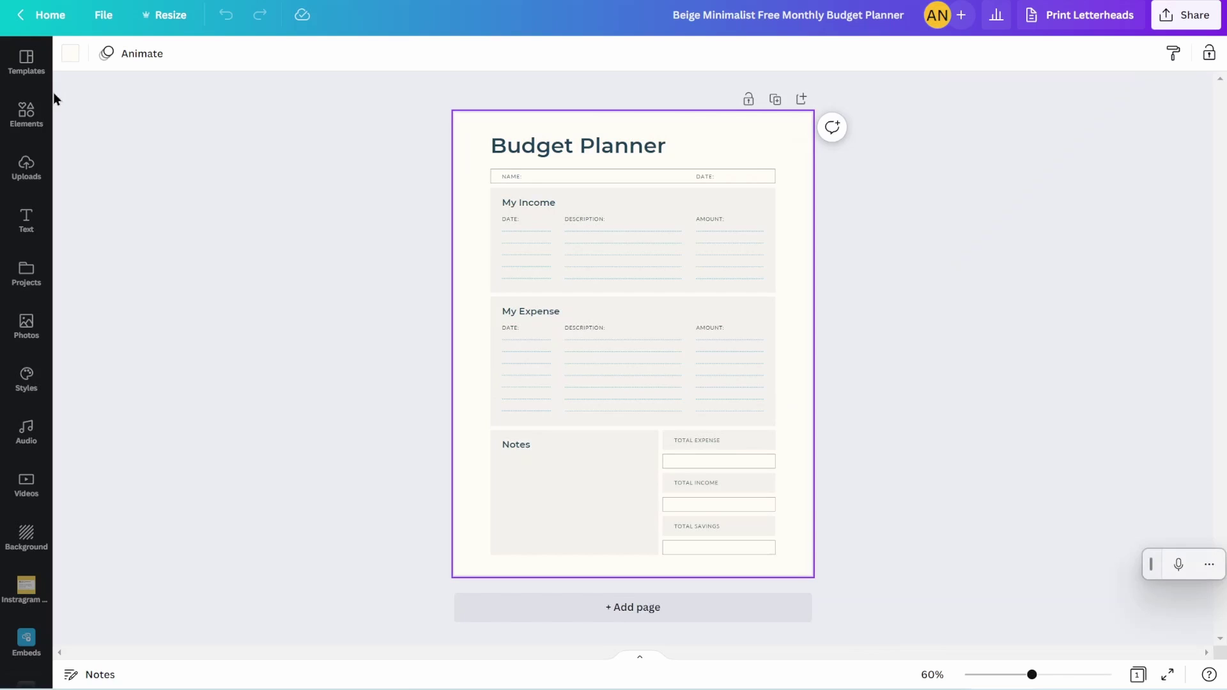
pyautogui.click(70, 53)
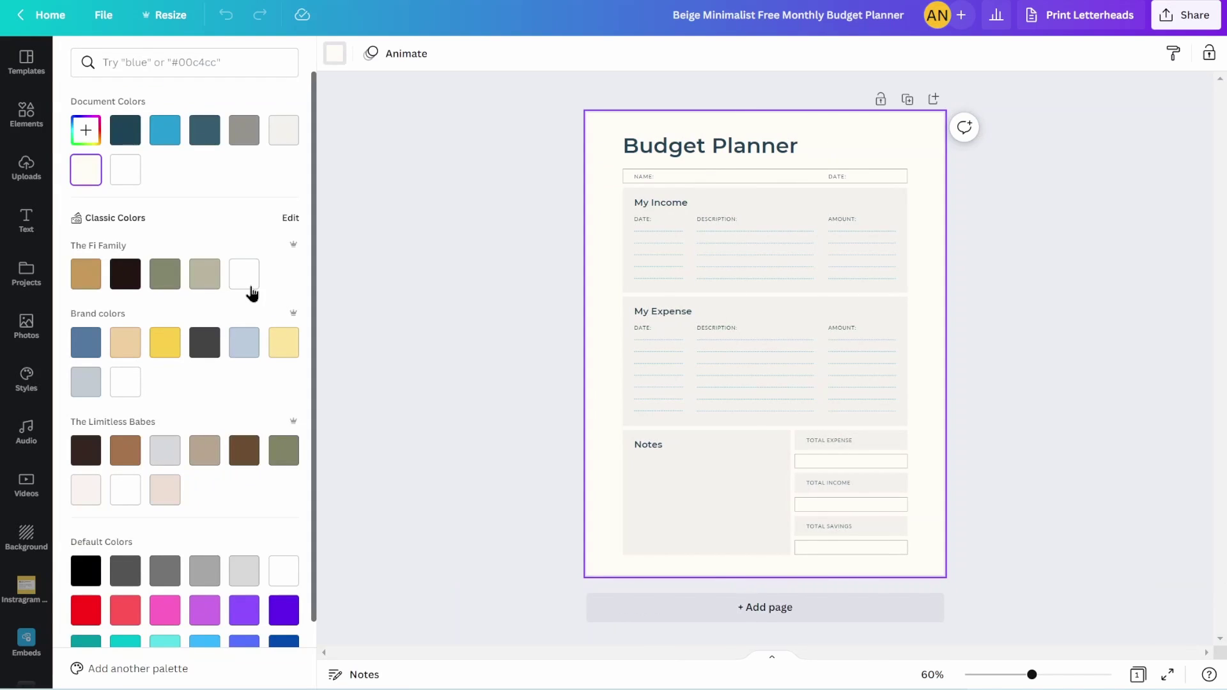
pyautogui.click(247, 286)
pyautogui.press('Escape')
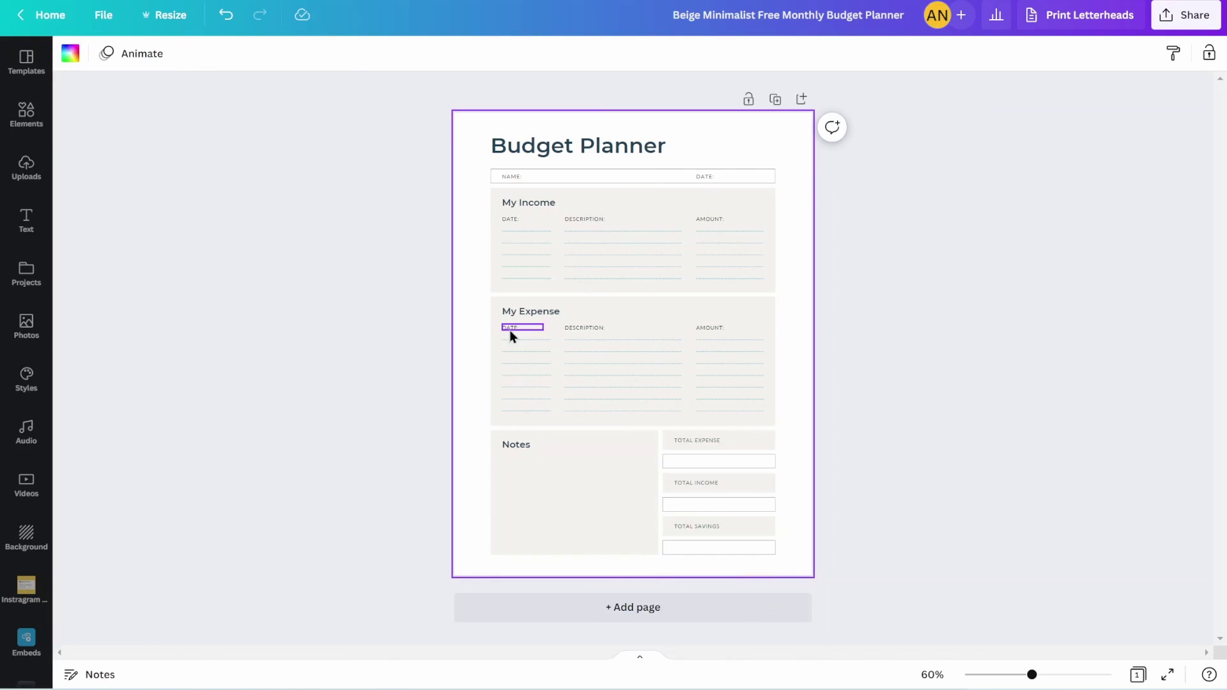
# Recolour the My Income box and all matching boxes to pale grey #F4F4F4.
pyautogui.scroll(6, 509, 330)
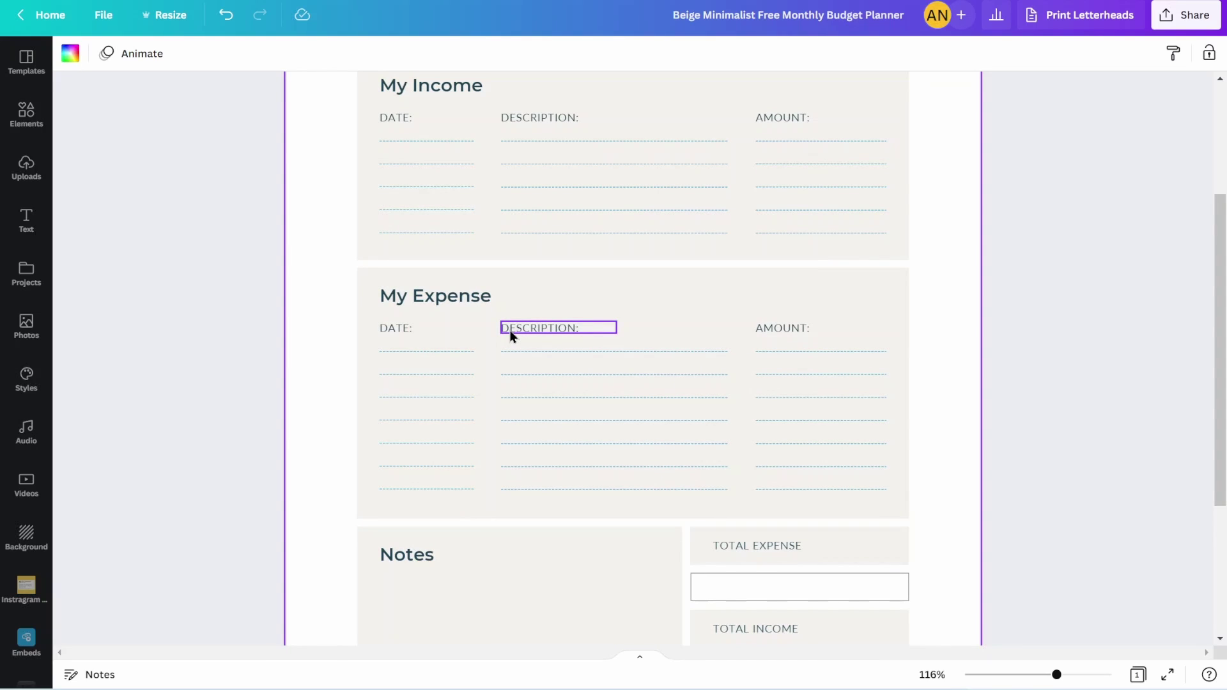
pyautogui.scroll(3, 508, 330)
pyautogui.click(641, 280)
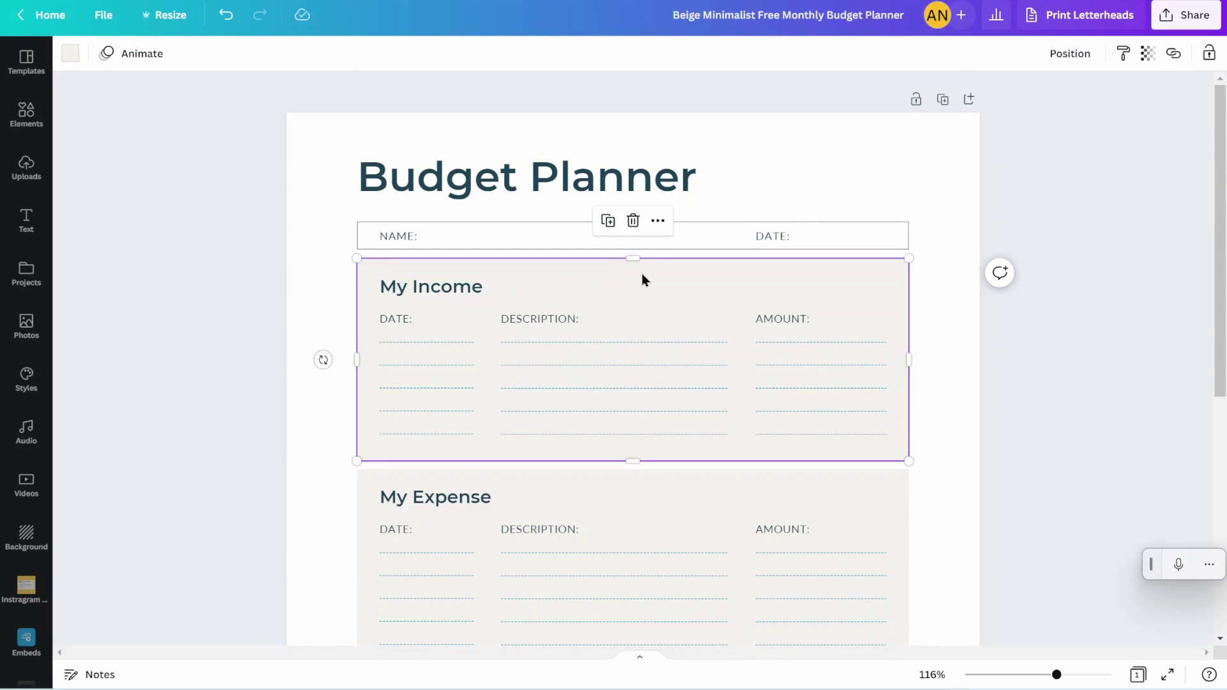
pyautogui.click(69, 52)
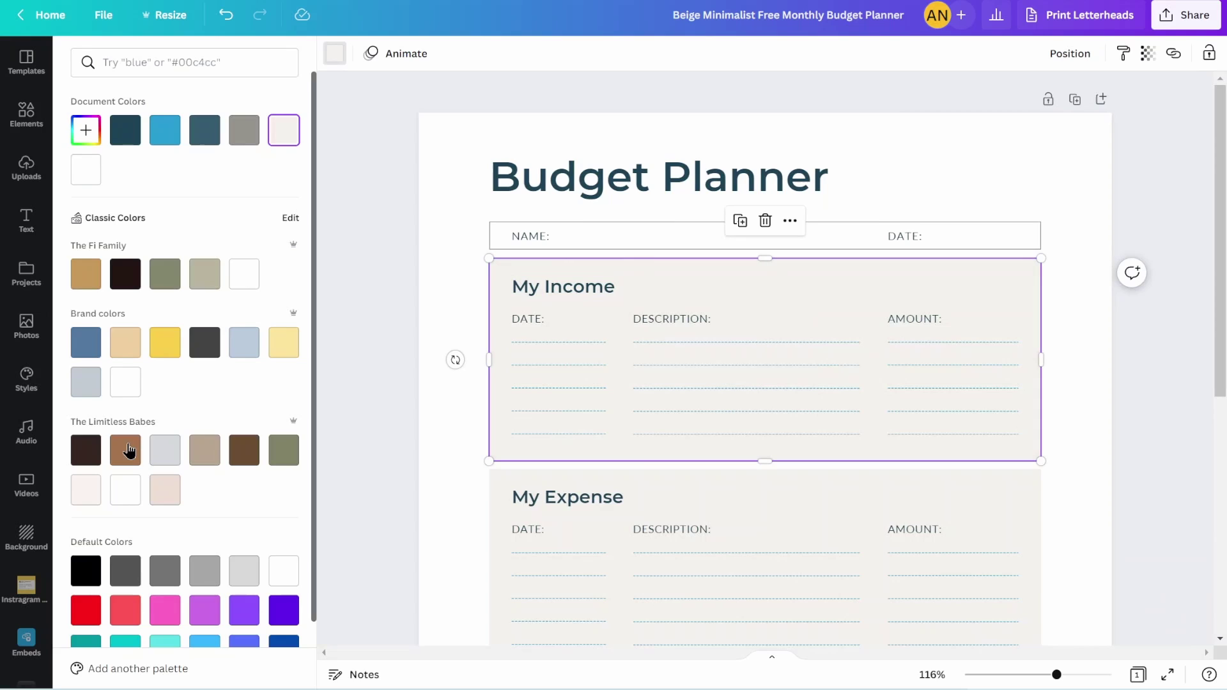
pyautogui.click(250, 576)
pyautogui.click(88, 130)
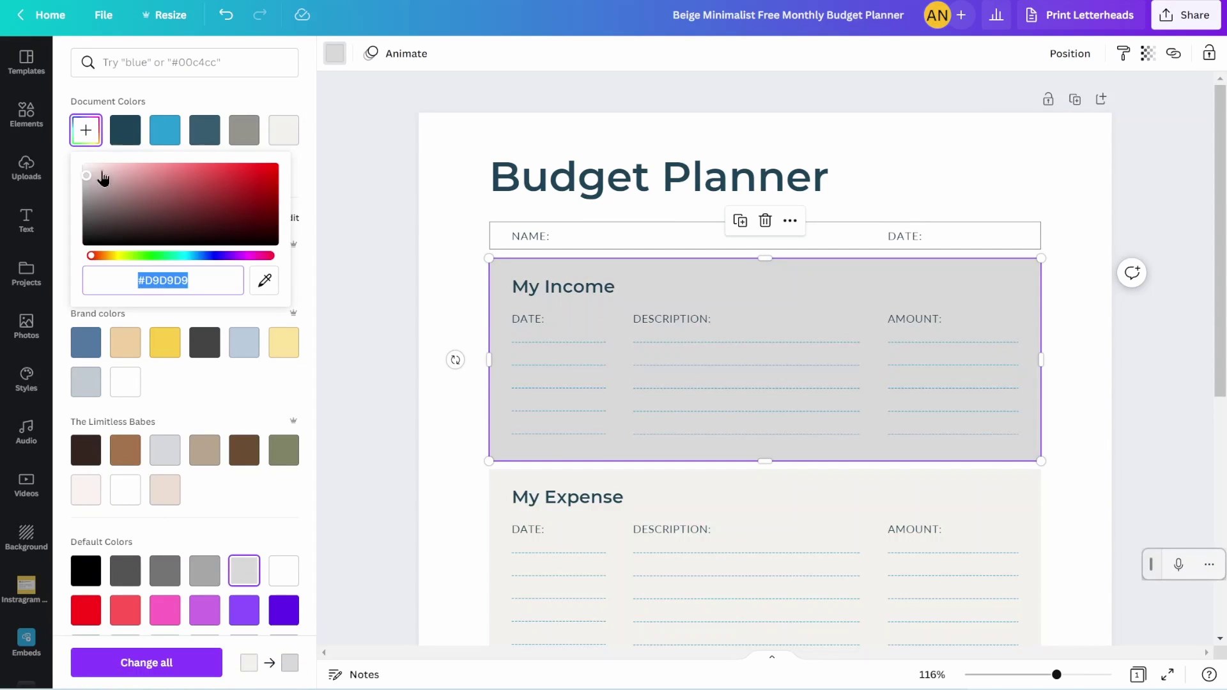
pyautogui.moveTo(86, 175); pyautogui.dragTo(81, 170)
pyautogui.click(181, 677)
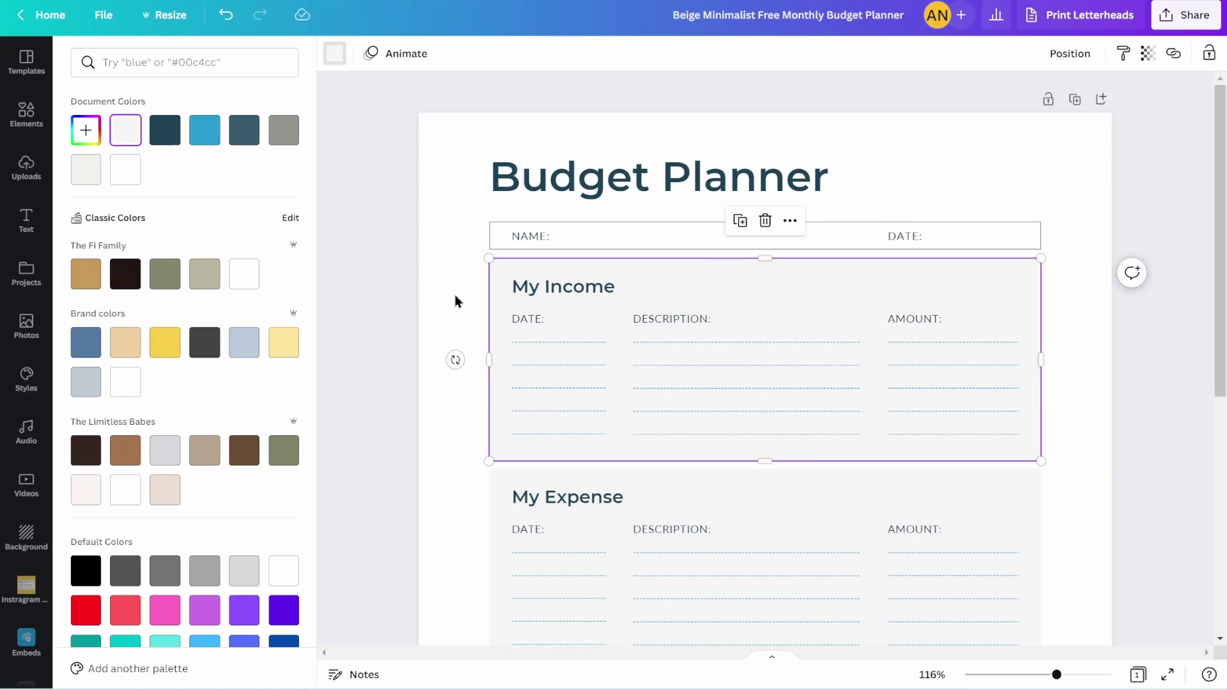
# Change every dashed entry line from blue to near-black.
pyautogui.click(550, 342)
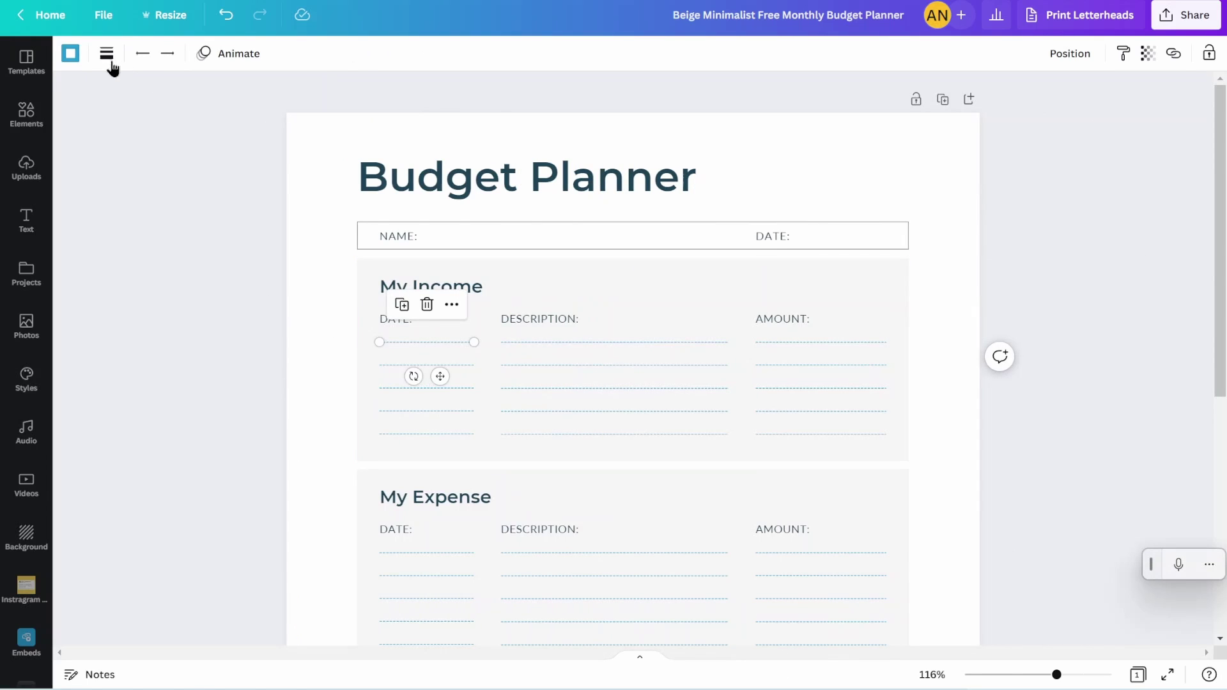
pyautogui.click(72, 54)
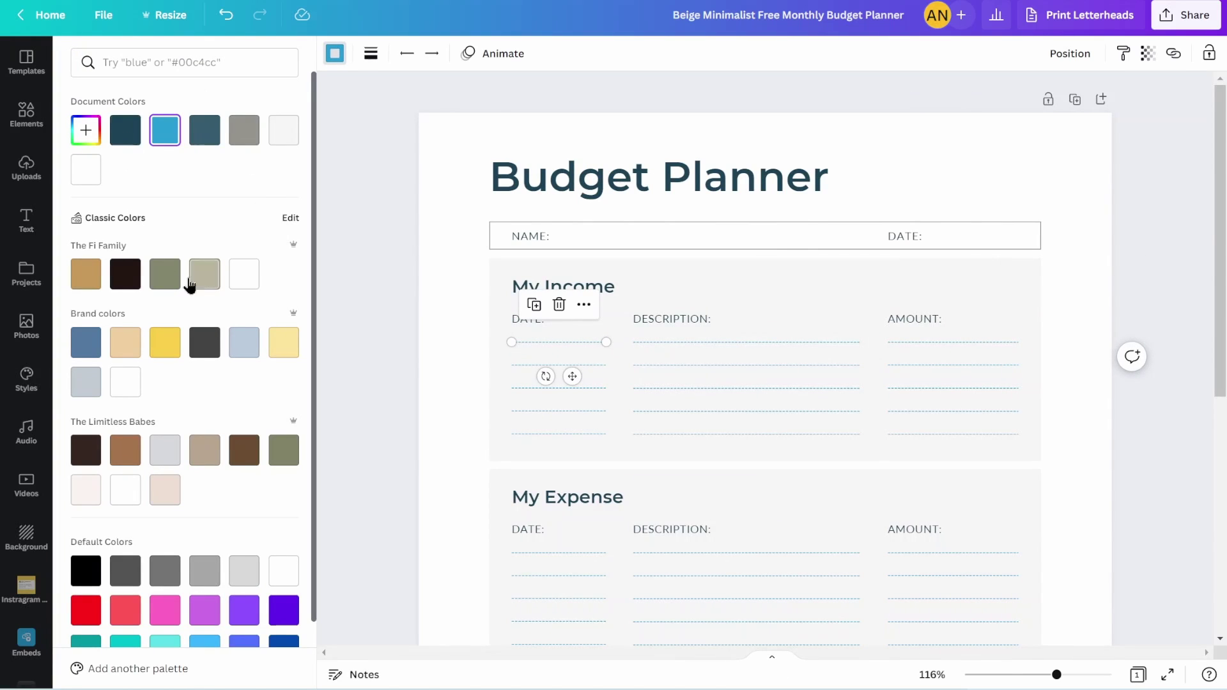
pyautogui.click(125, 273)
pyautogui.click(154, 660)
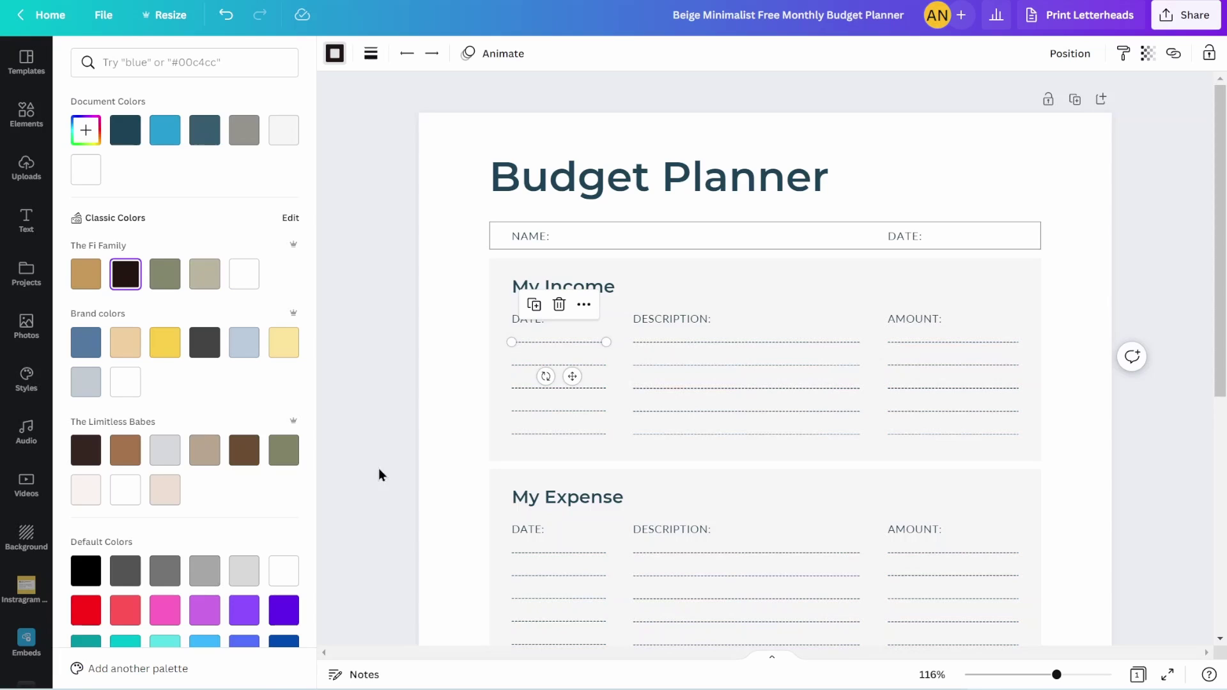
pyautogui.click(423, 424)
pyautogui.click(328, 393)
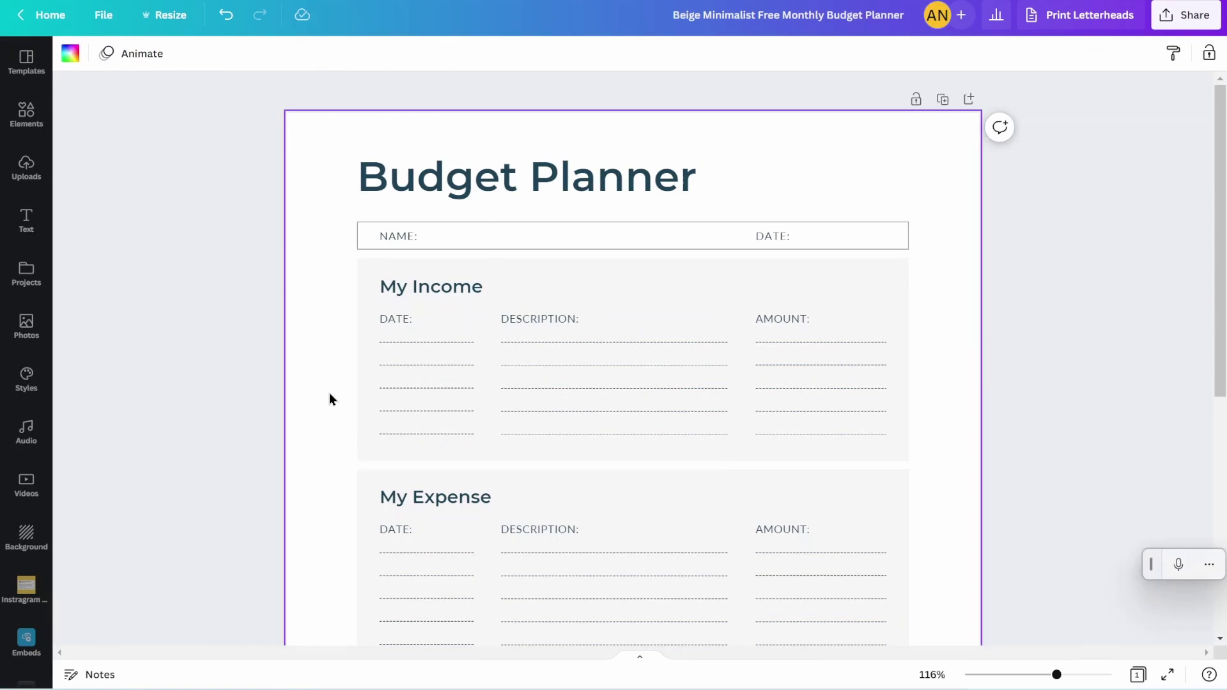
# Set the Budget Planner title in Lora, widened so it fits on one line.
pyautogui.click(489, 193)
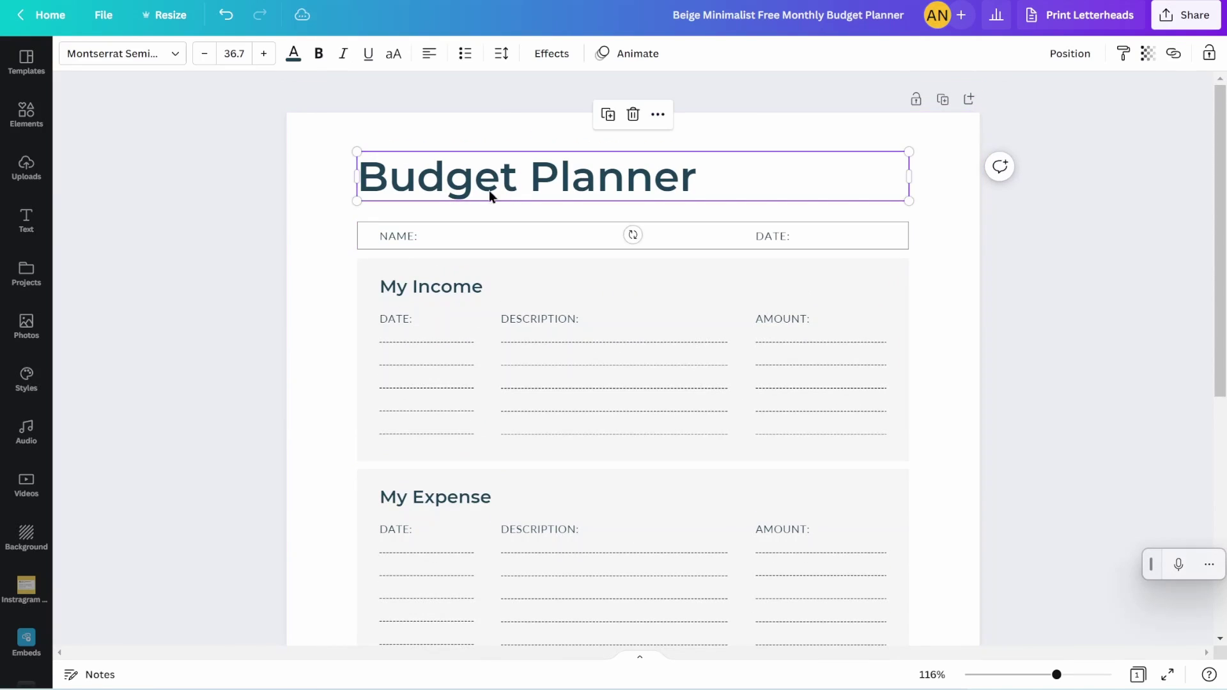
pyautogui.click(171, 60)
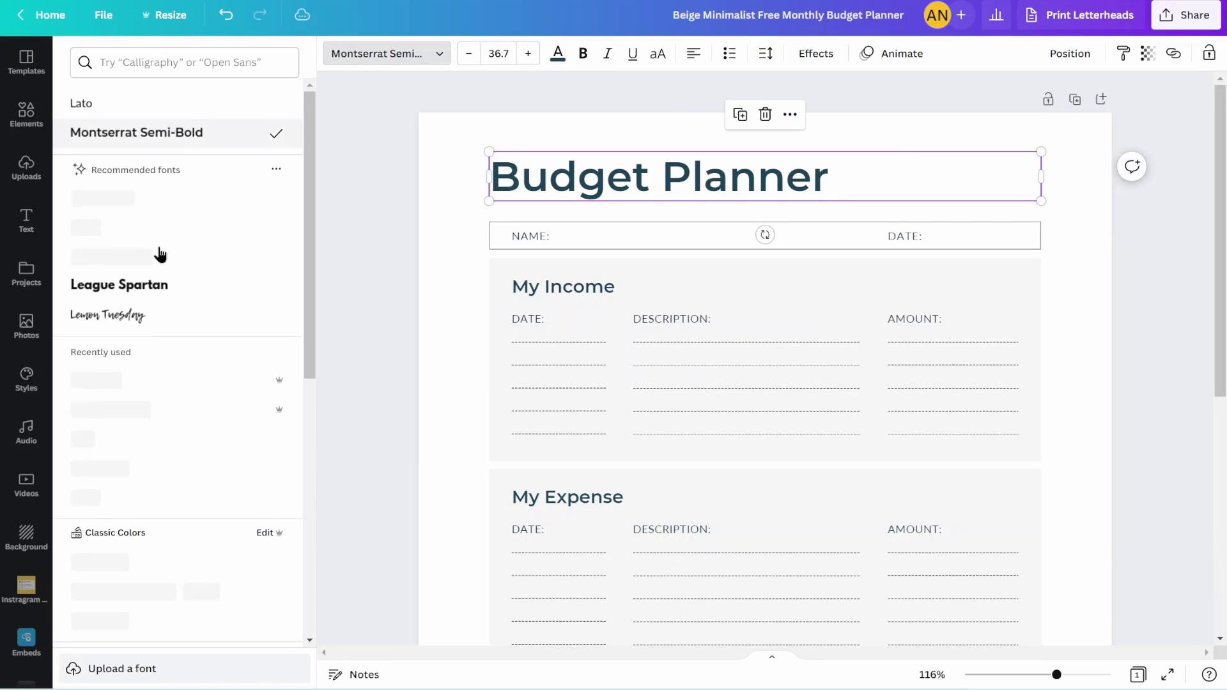
pyautogui.click(139, 316)
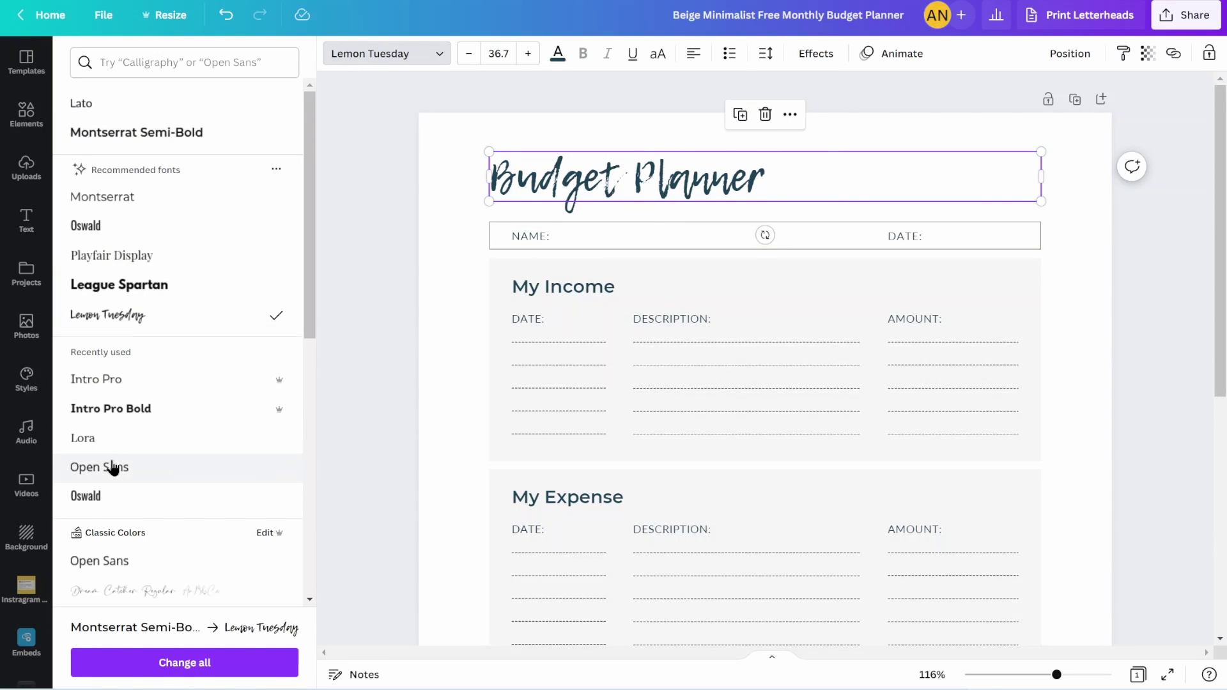
pyautogui.click(153, 589)
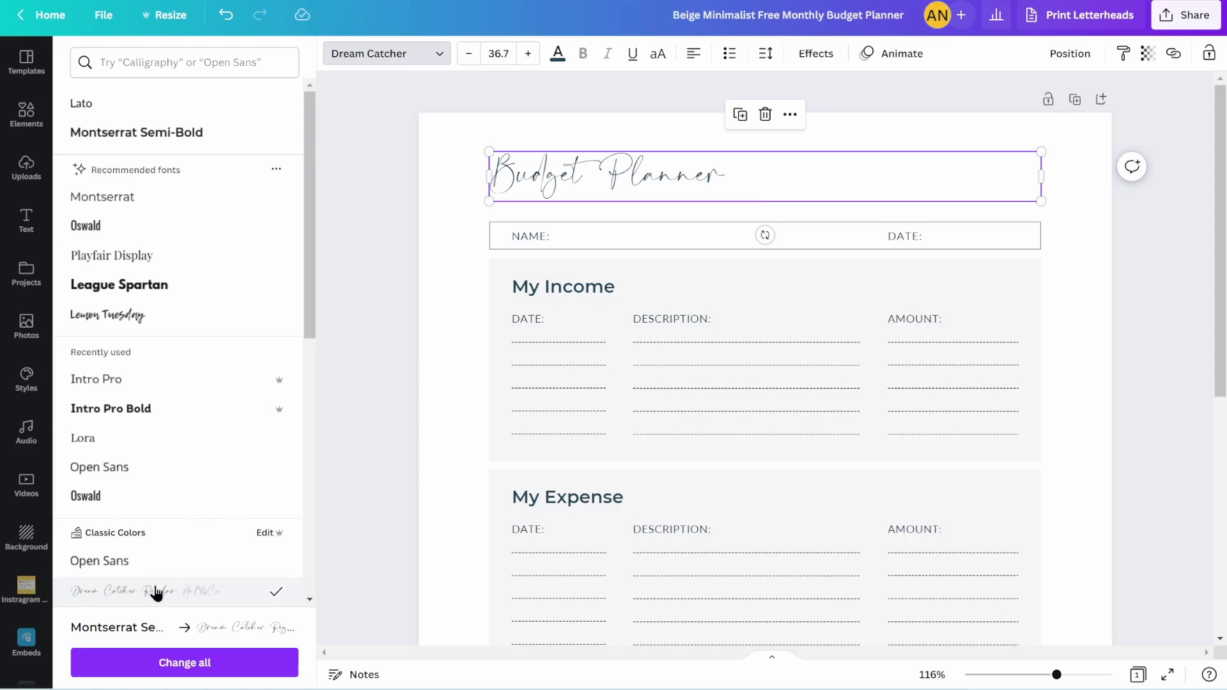
pyautogui.moveTo(1041, 175); pyautogui.dragTo(748, 176)
pyautogui.click(753, 205)
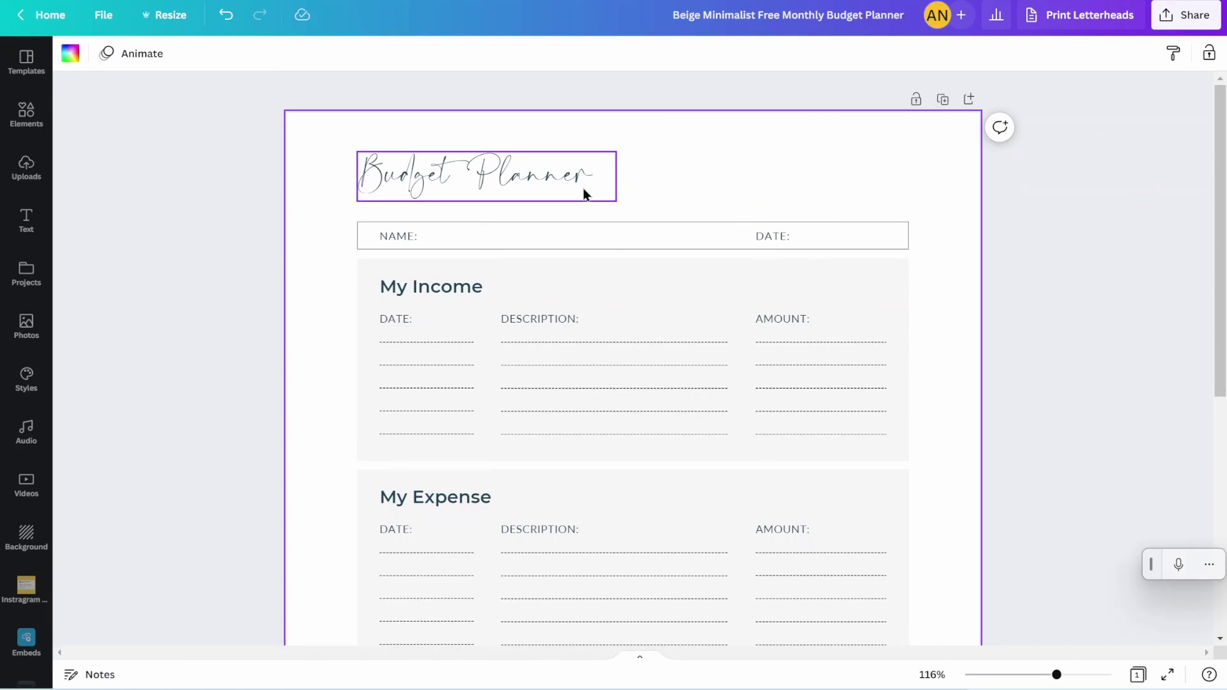
pyautogui.click(427, 172)
pyautogui.click(178, 55)
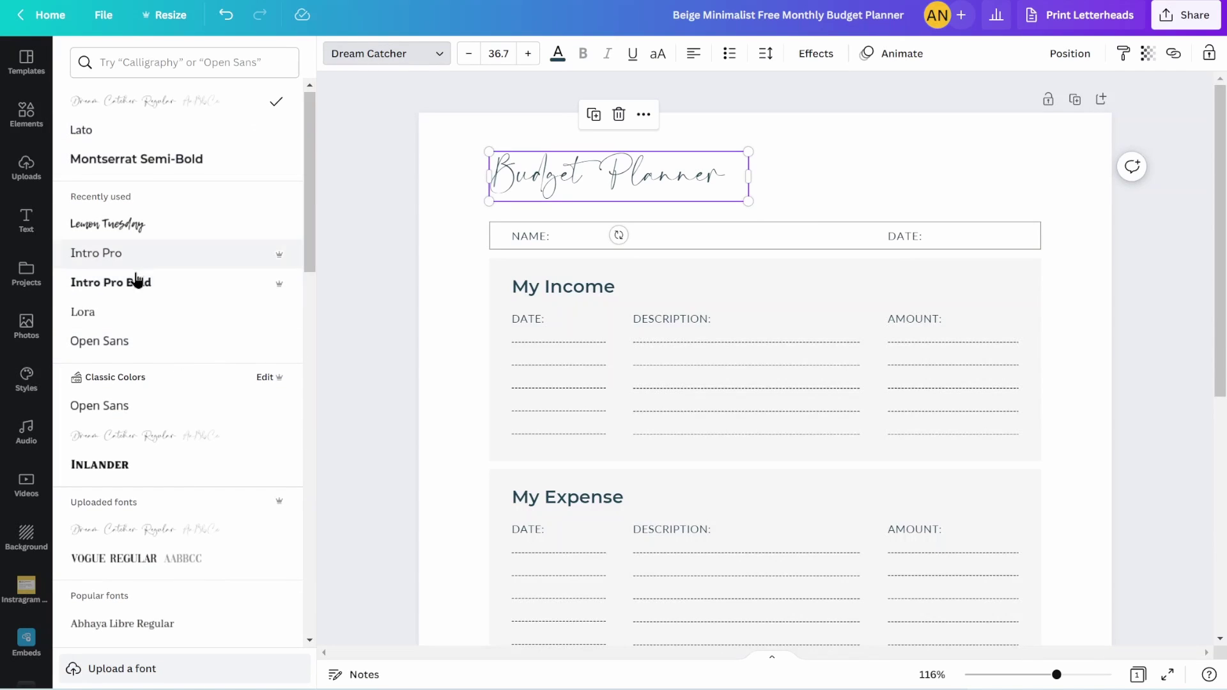
pyautogui.click(133, 312)
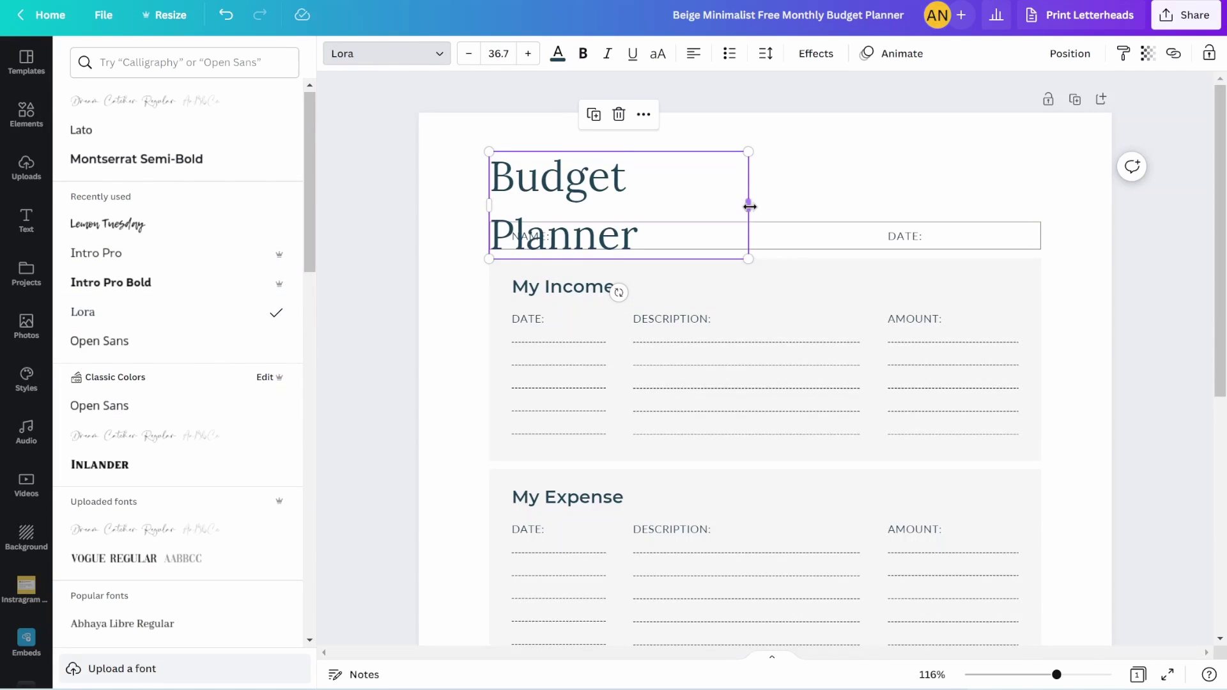
pyautogui.moveTo(748, 205); pyautogui.dragTo(888, 204)
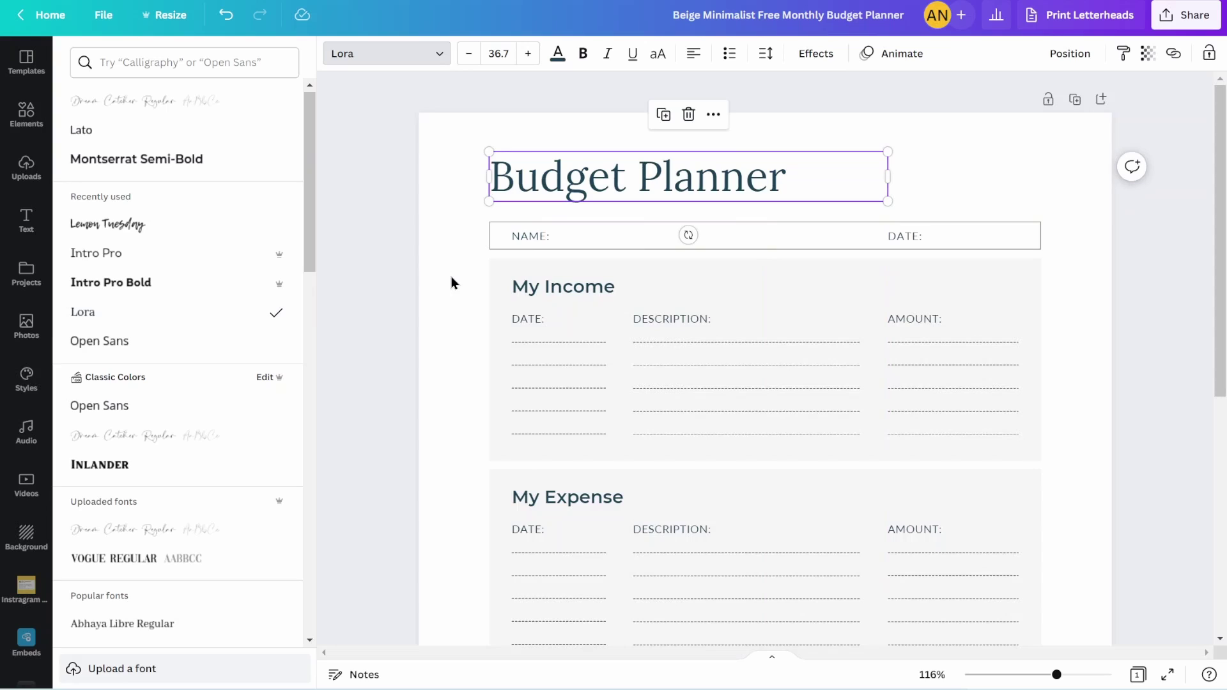
# Replace the title text 'Budget Planner' with 'January'.
pyautogui.click(656, 170)
pyautogui.doubleClick(585, 171)
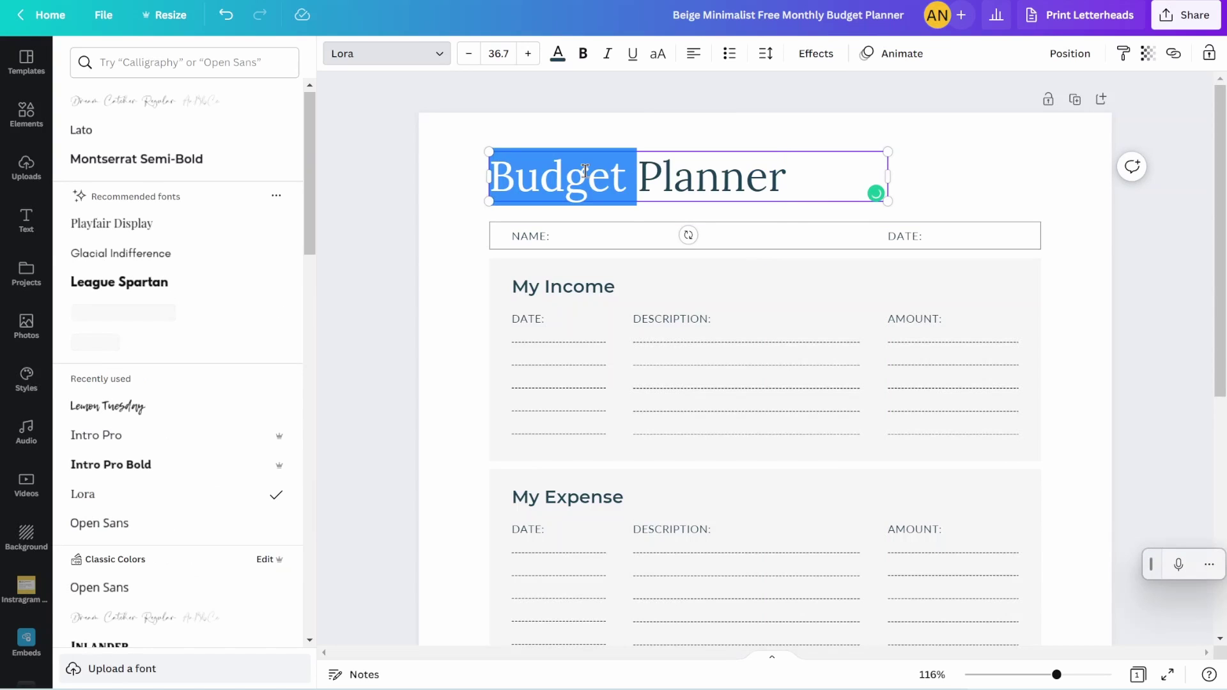
pyautogui.press('BackSpace')
pyautogui.hotkey('ctrl', 'a')
pyautogui.press('BackSpace')
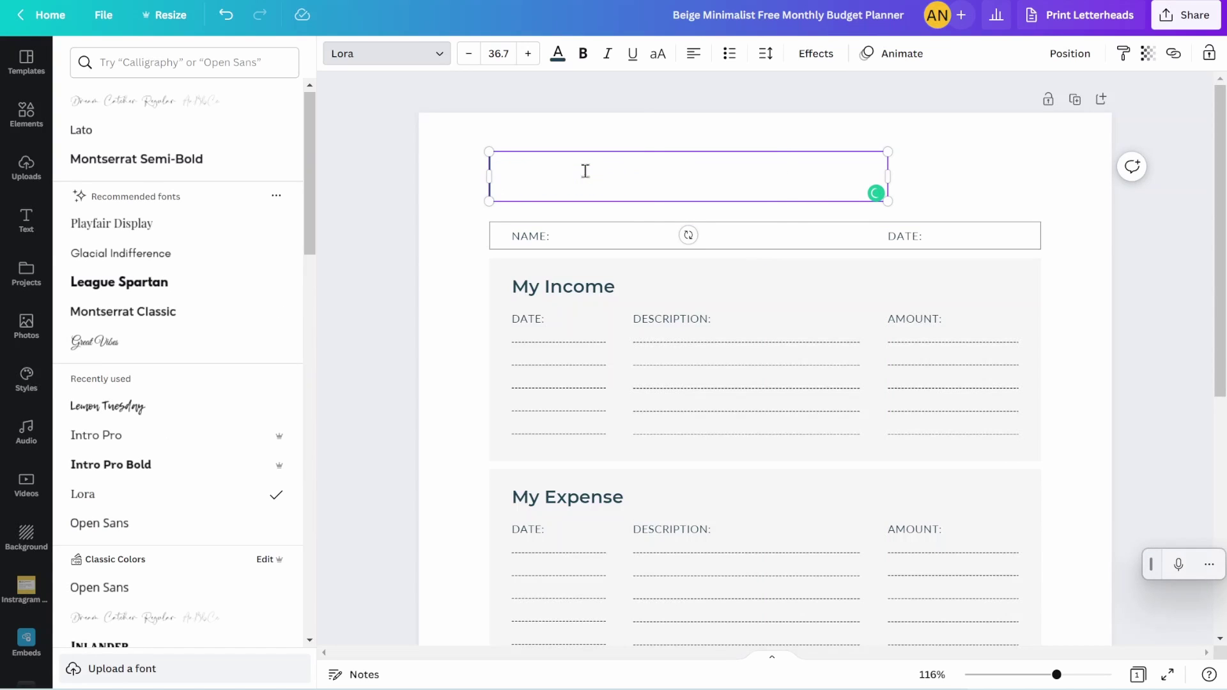
pyautogui.write('January')
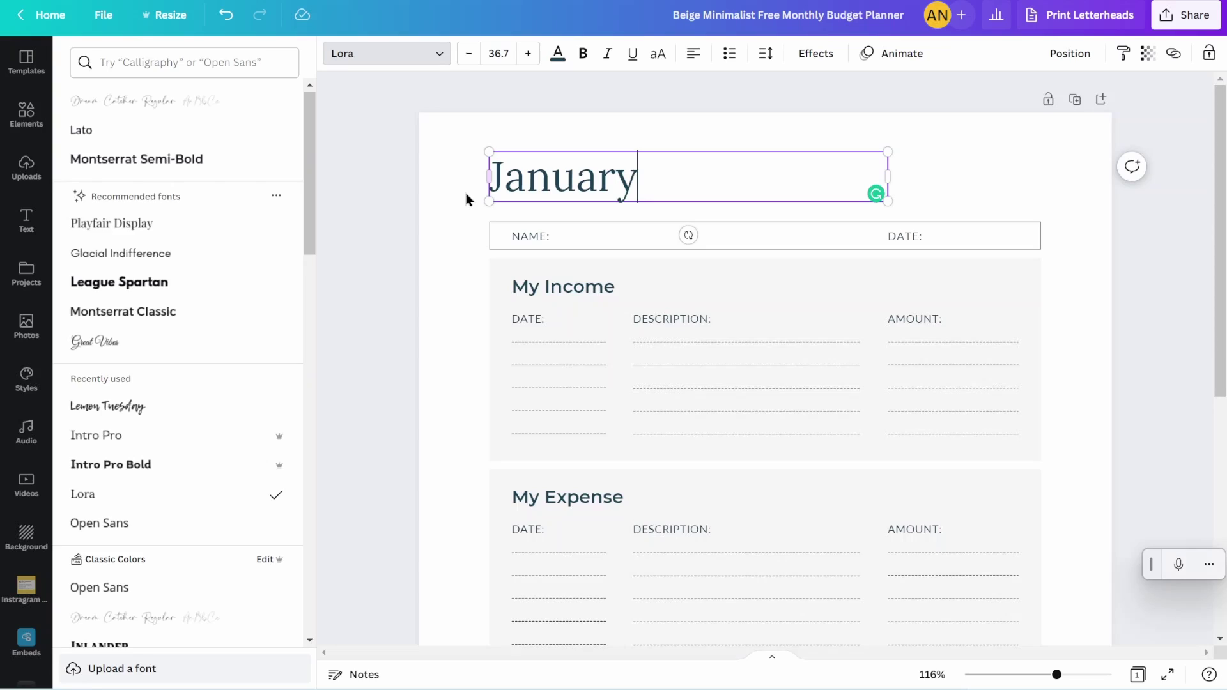
pyautogui.press('Escape')
pyautogui.click(347, 223)
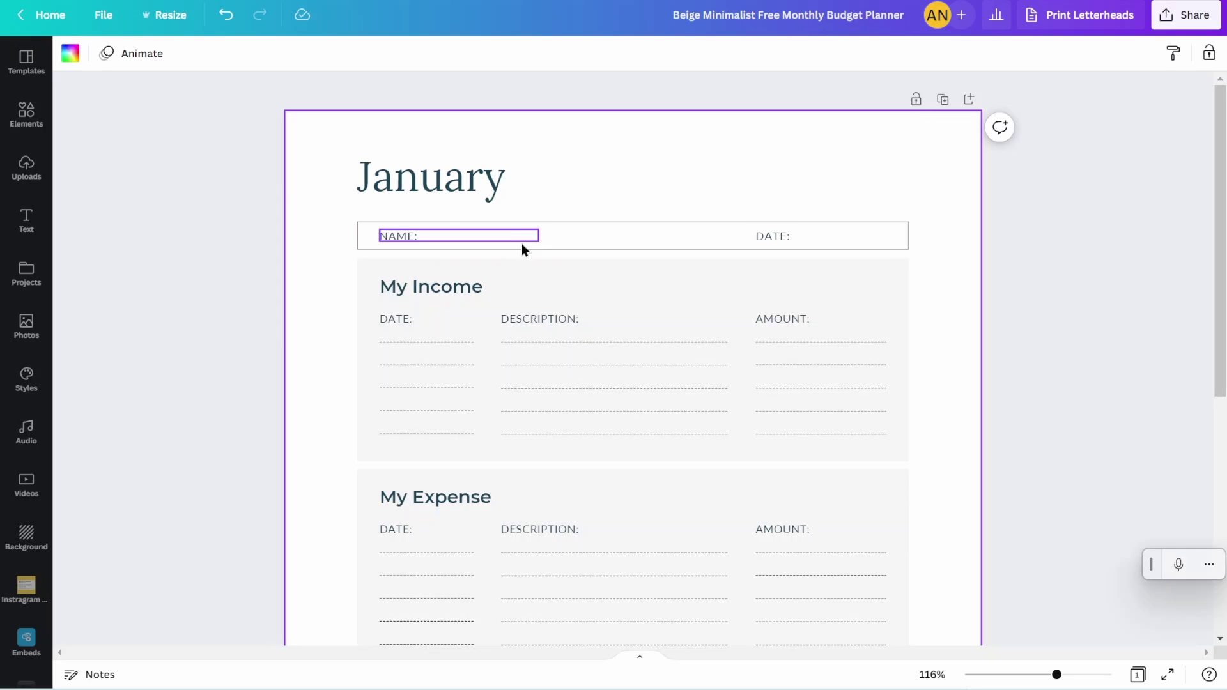
# Make the My Income heading text dark brown.
pyautogui.scroll(-2, 289, 321)
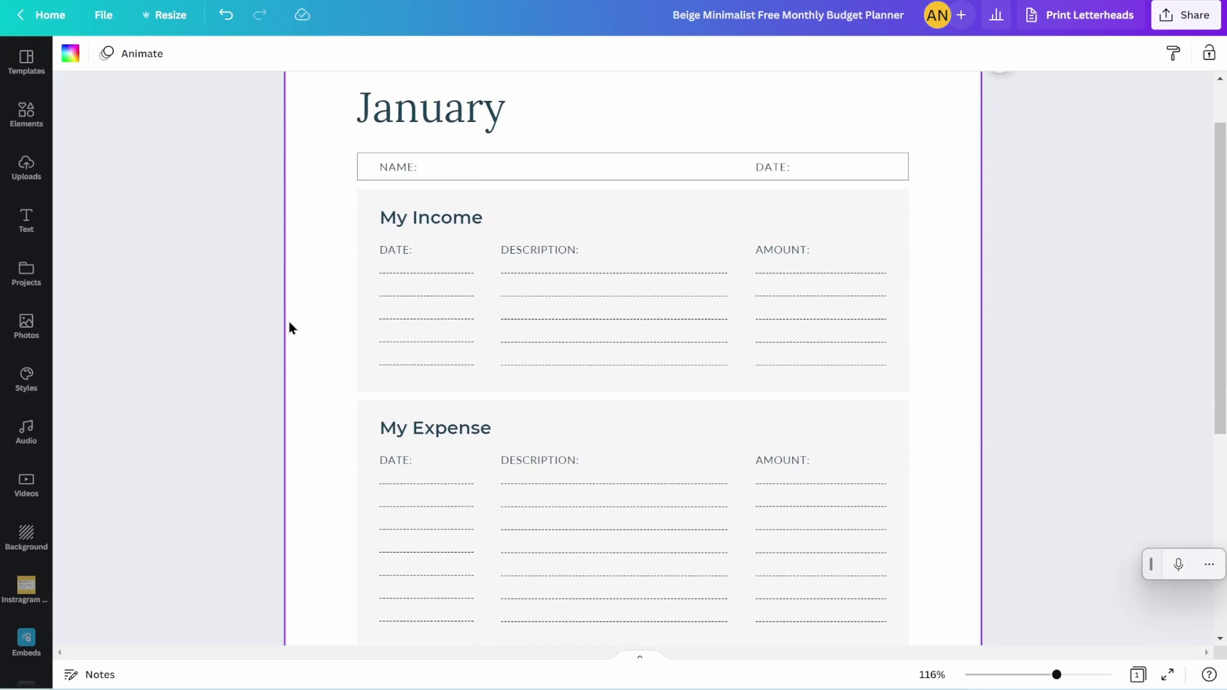
pyautogui.click(425, 218)
pyautogui.click(293, 53)
pyautogui.click(165, 130)
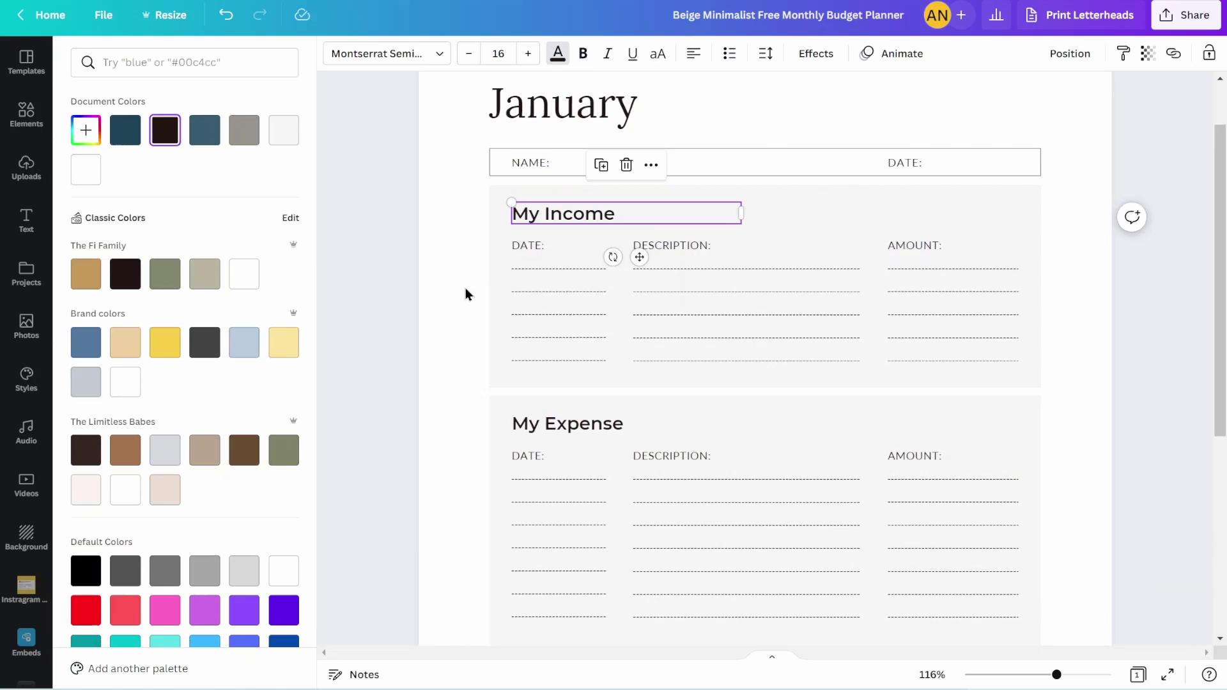
pyautogui.press('Escape')
pyautogui.scroll(-5, 459, 336)
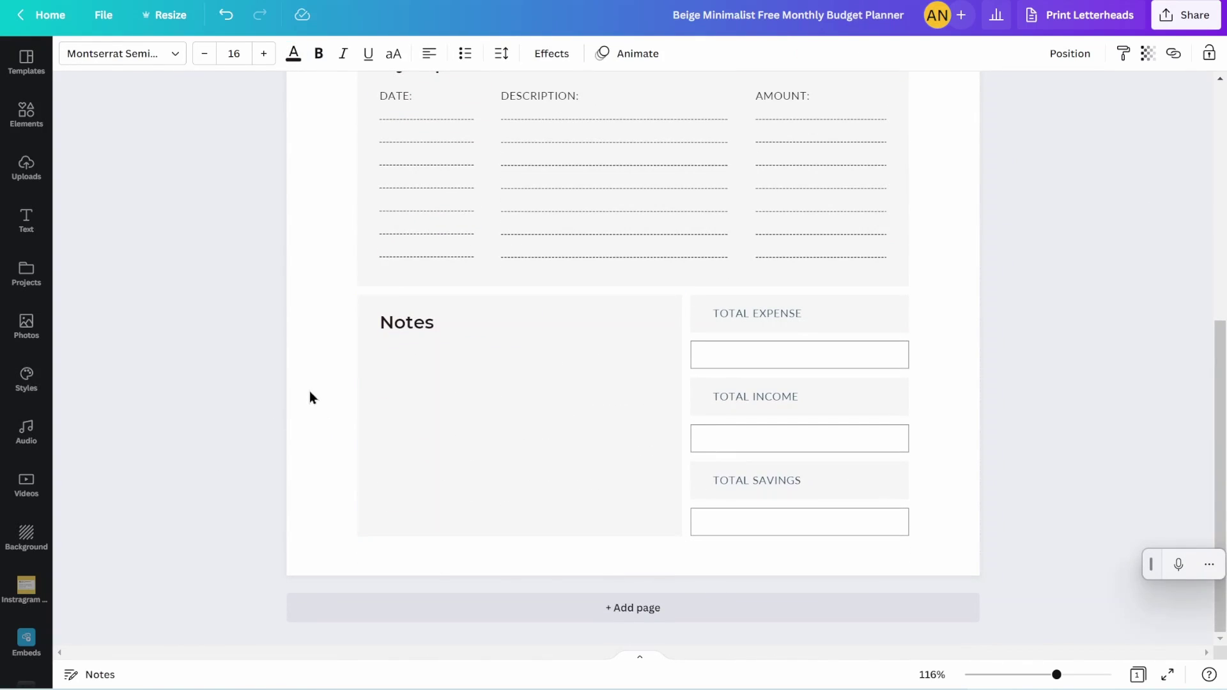
pyautogui.scroll(7, 310, 390)
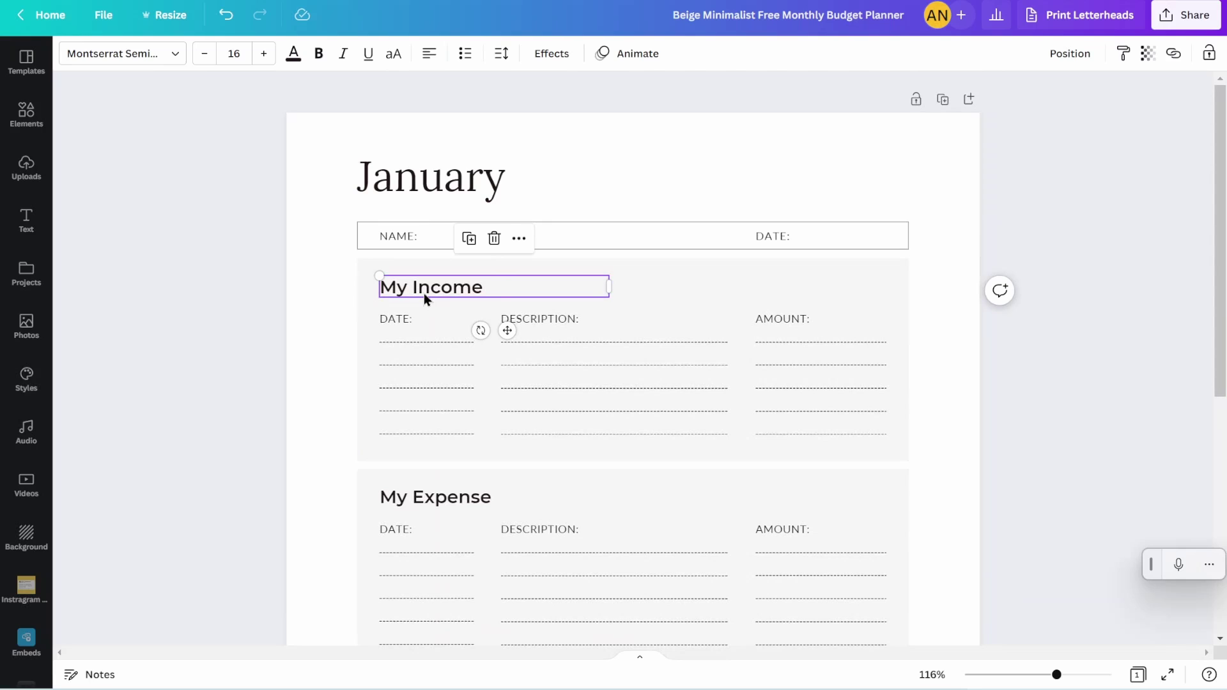
pyautogui.moveTo(424, 293); pyautogui.dragTo(656, 604)
pyautogui.scroll(-6, 657, 607)
pyautogui.moveTo(655, 186); pyautogui.dragTo(654, 617)
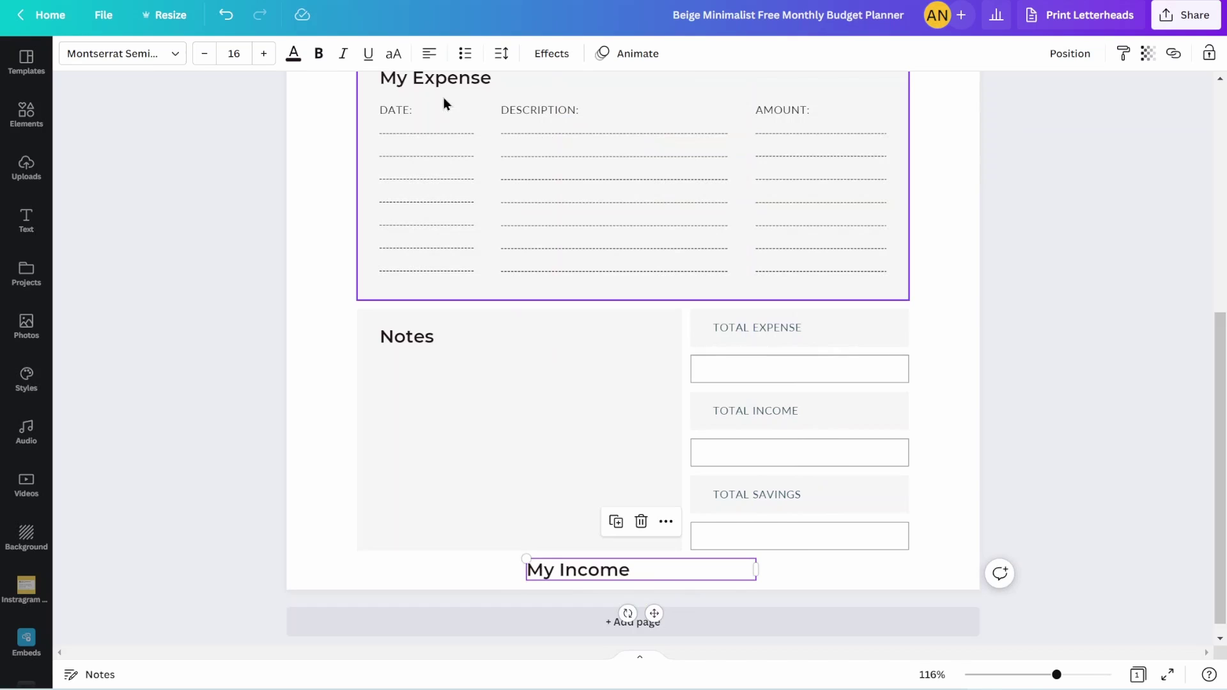
pyautogui.click(429, 53)
pyautogui.doubleClick(617, 568)
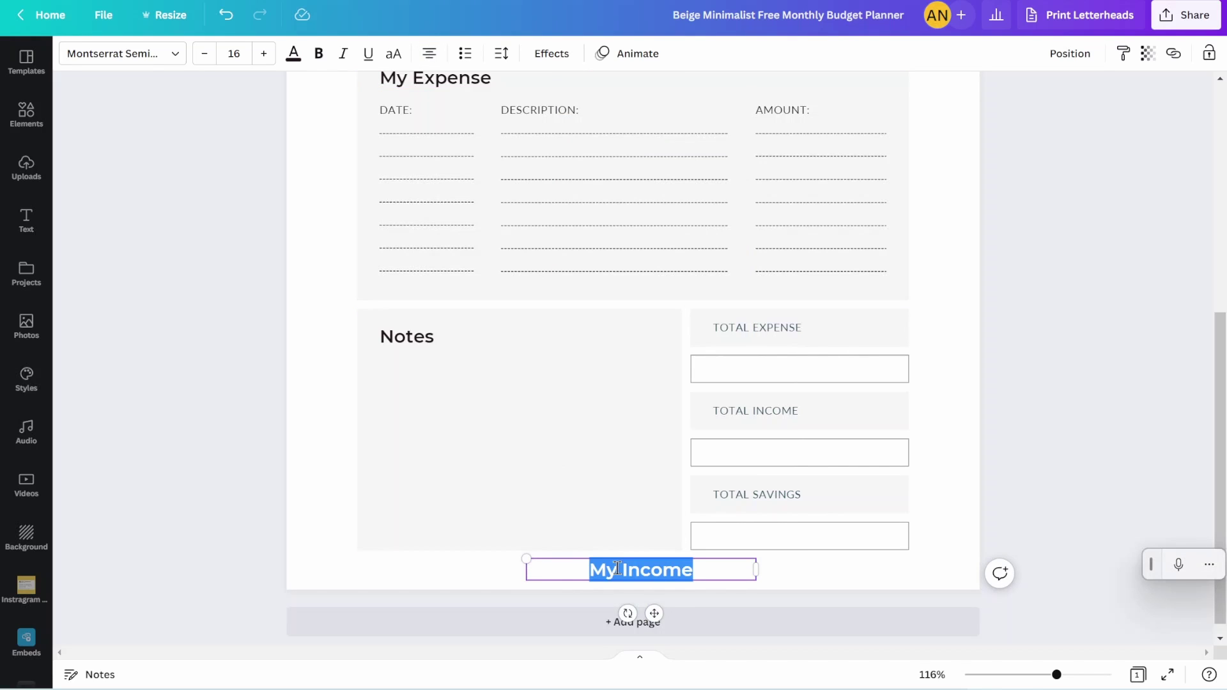
pyautogui.write('www.yourw')
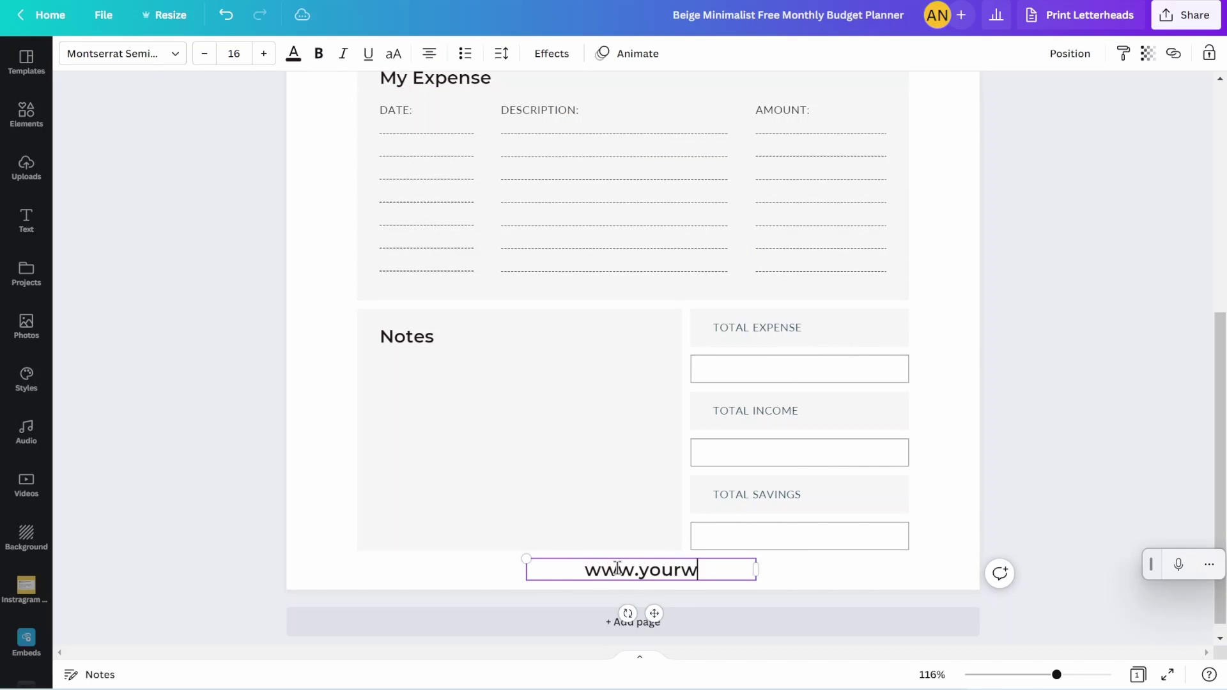
pyautogui.write('ebsite.com')
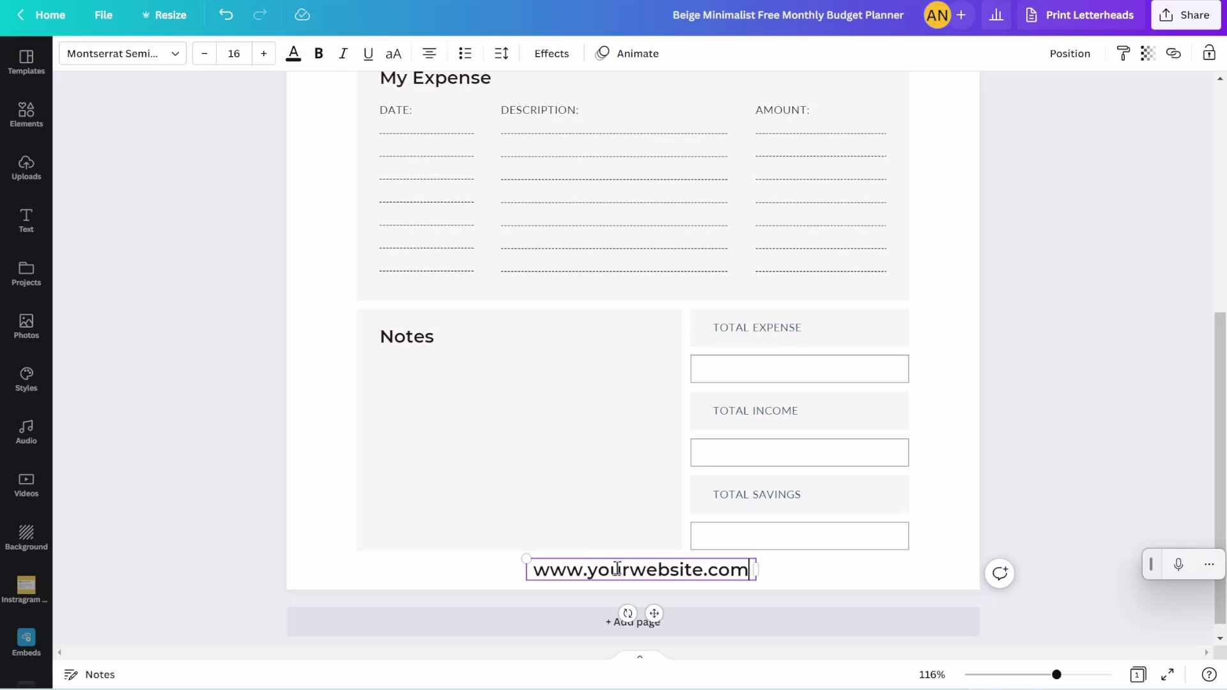
# Lower the website footer's transparency and centre it horizontally on the page.
pyautogui.click(1148, 53)
pyautogui.moveTo(1068, 116); pyautogui.dragTo(1018, 115)
pyautogui.click(958, 313)
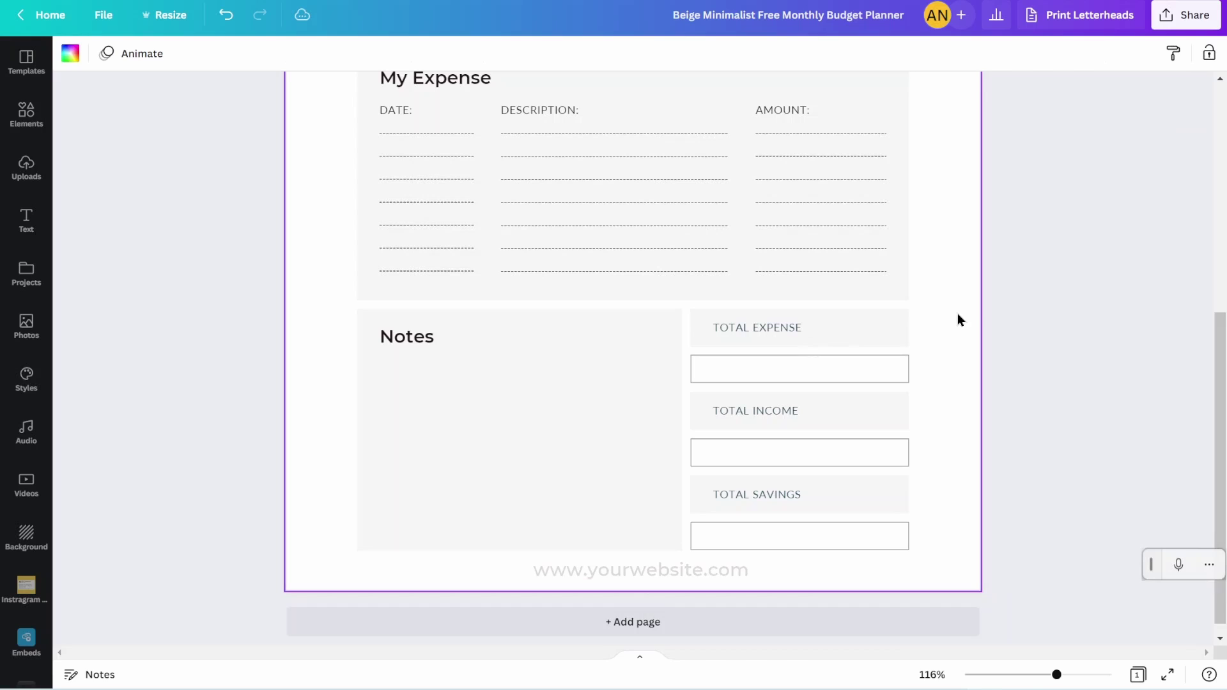
pyautogui.moveTo(729, 583); pyautogui.dragTo(716, 574)
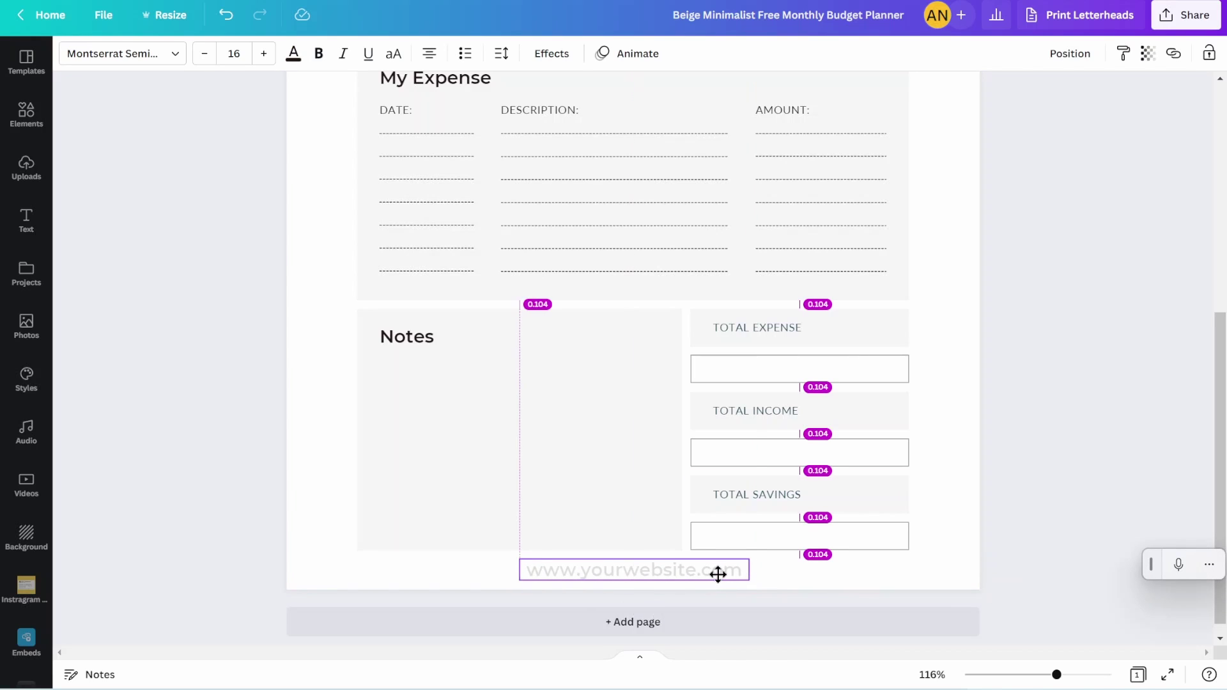
pyautogui.moveTo(718, 574); pyautogui.dragTo(724, 574)
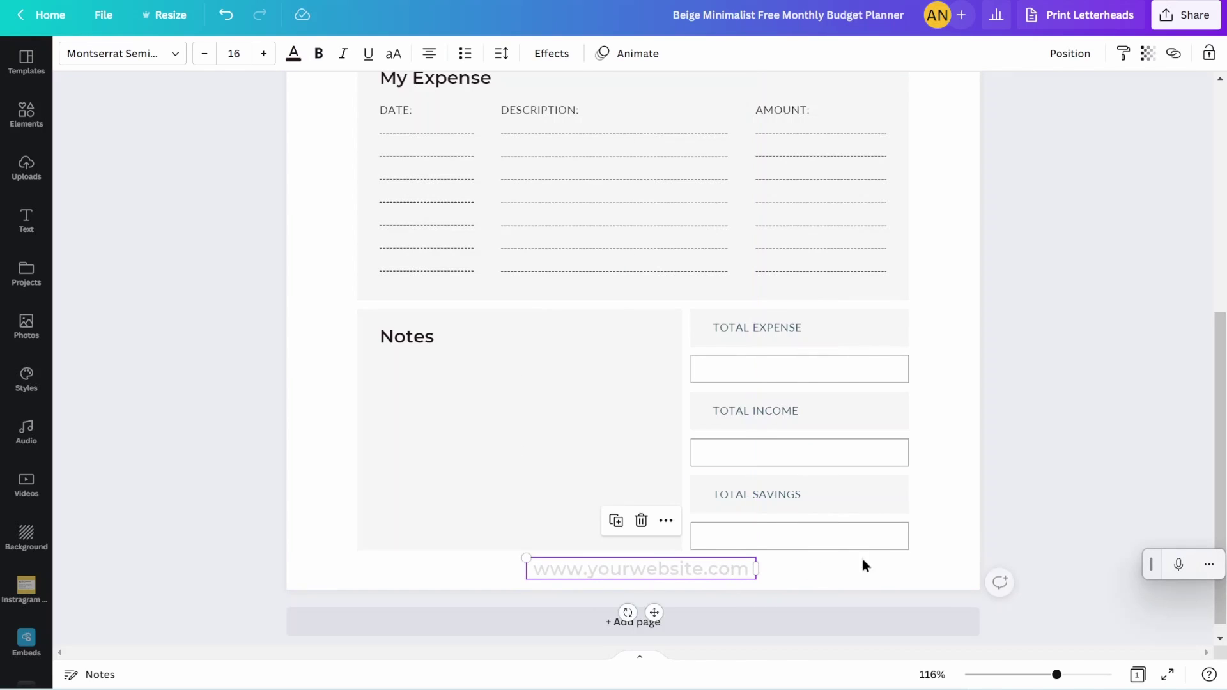
pyautogui.click(954, 523)
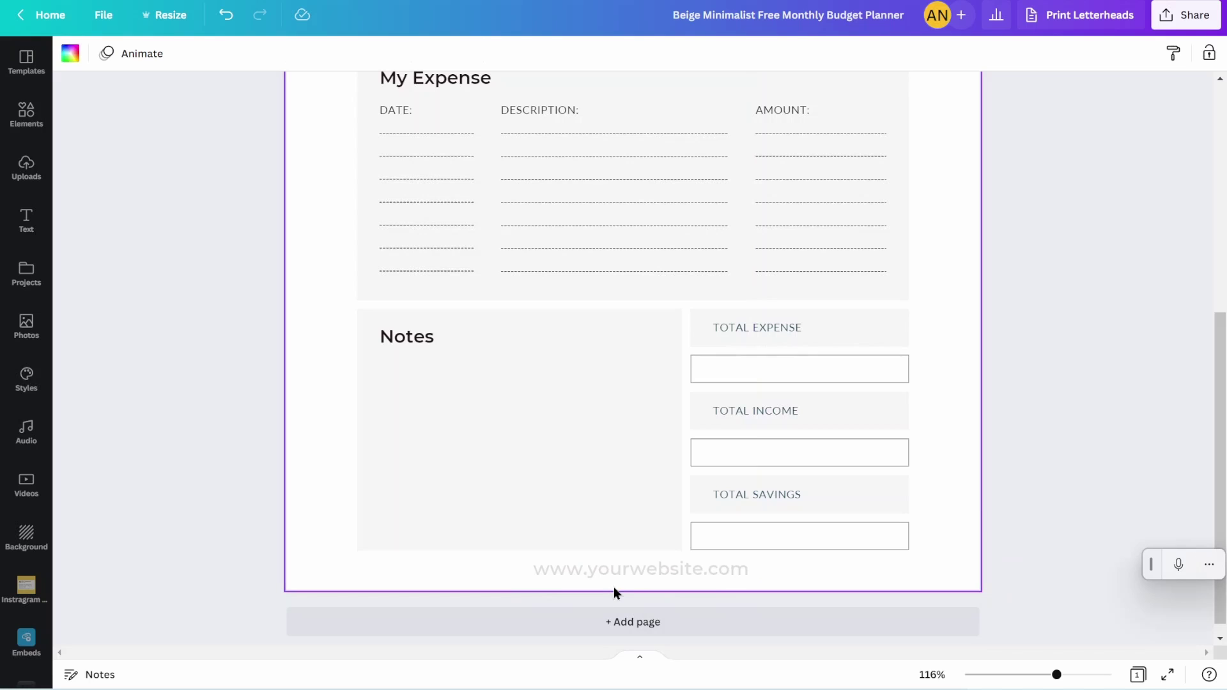
pyautogui.scroll(3, 951, 424)
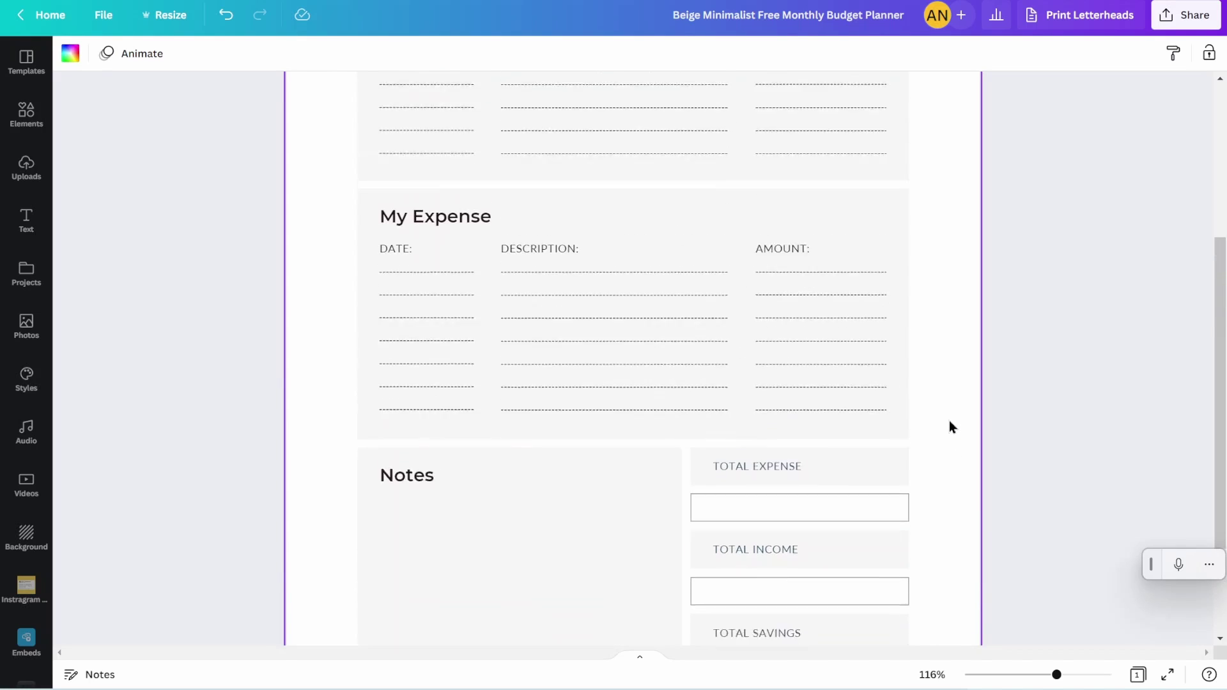
# Make the TOTAL EXPENSE label and all matching text dark grey.
pyautogui.click(749, 484)
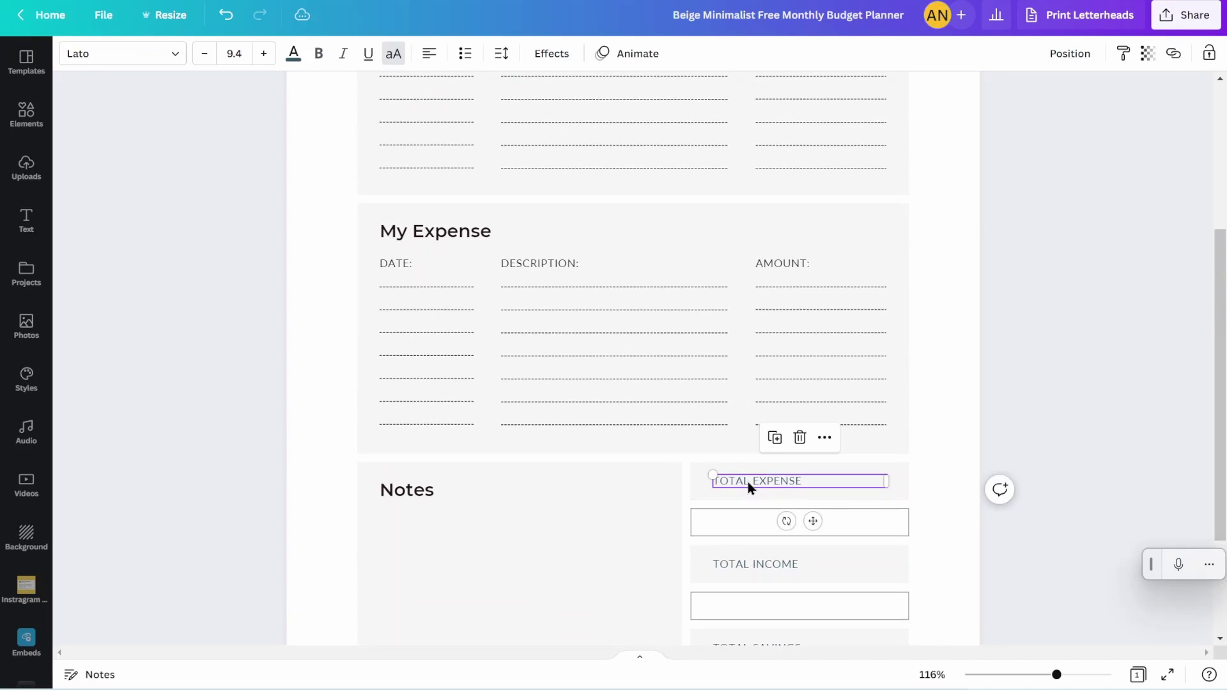
pyautogui.click(305, 66)
pyautogui.click(205, 302)
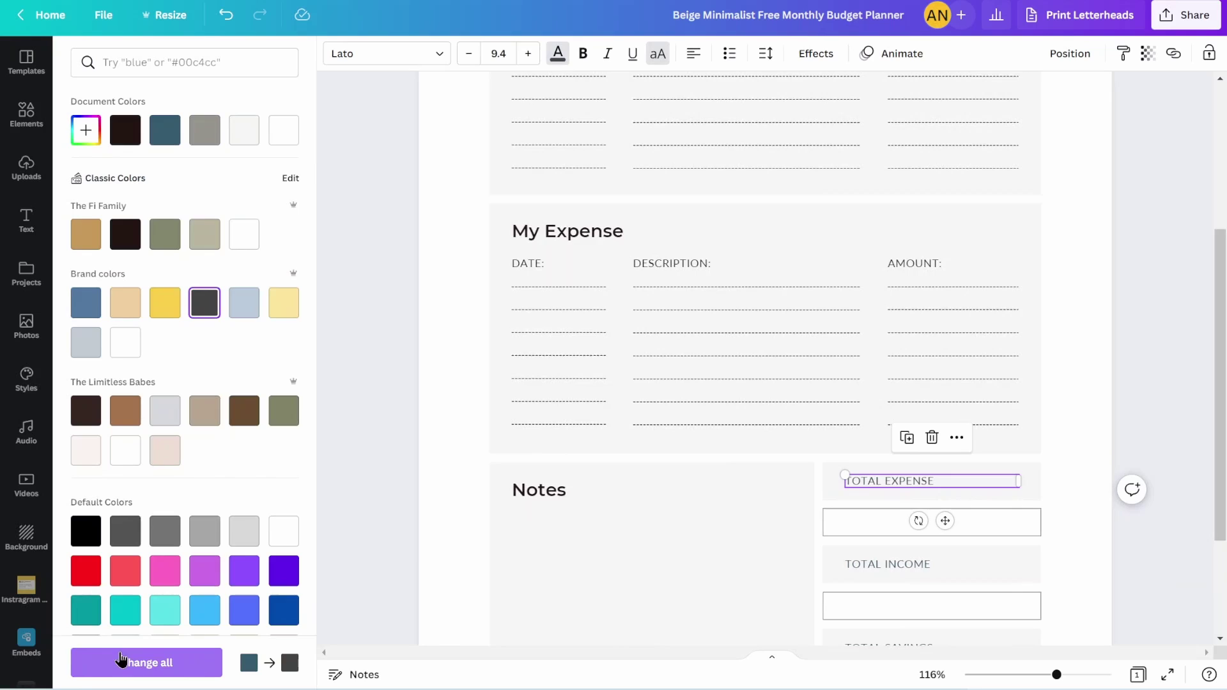
pyautogui.click(120, 661)
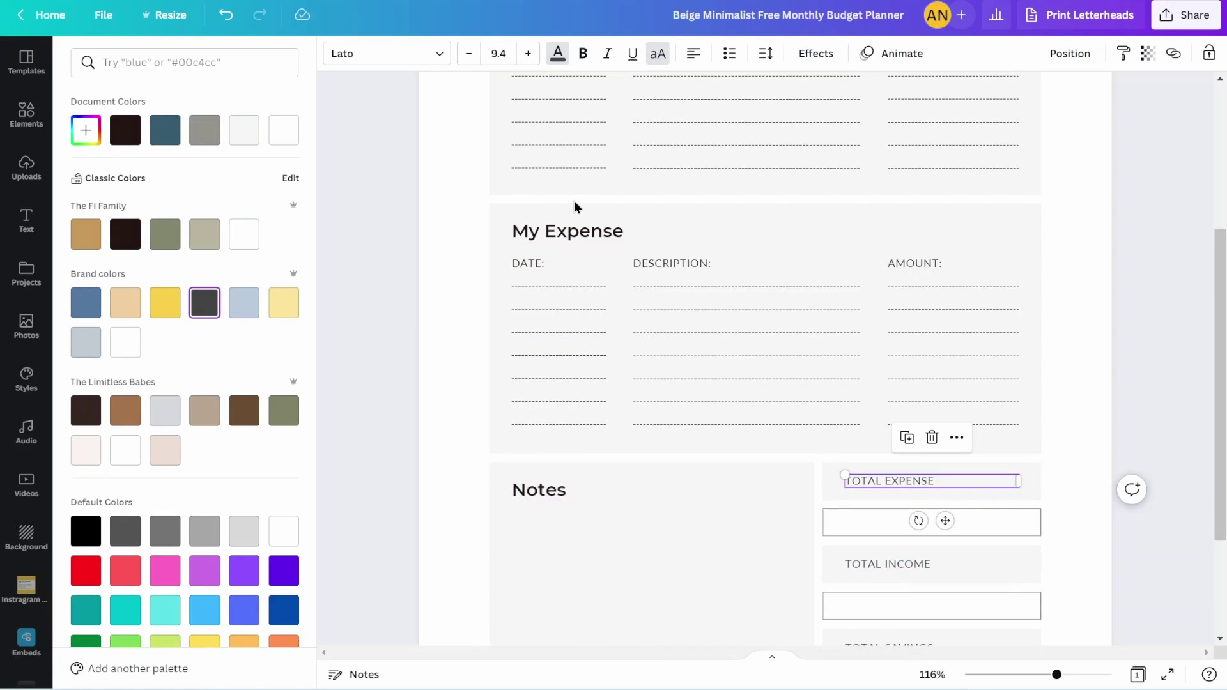
# Switch the My Income heading and all Montserrat Semi-Bold text to Lora.
pyautogui.scroll(4, 574, 207)
pyautogui.click(563, 287)
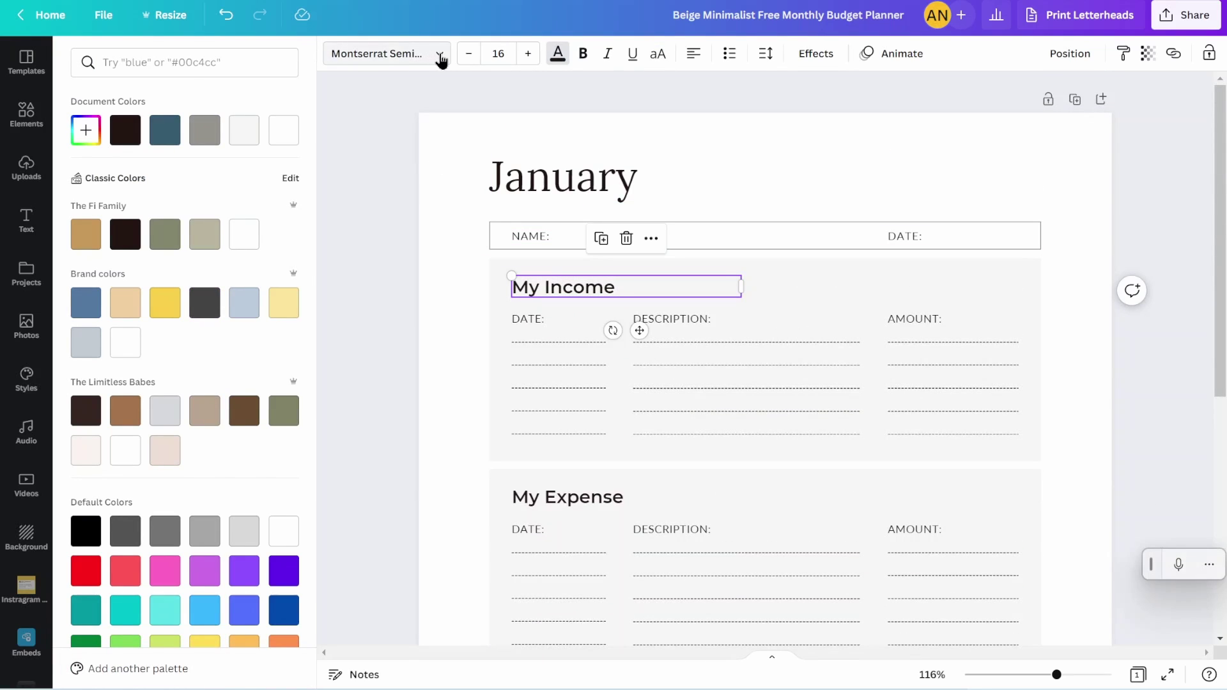
pyautogui.click(440, 54)
pyautogui.click(132, 130)
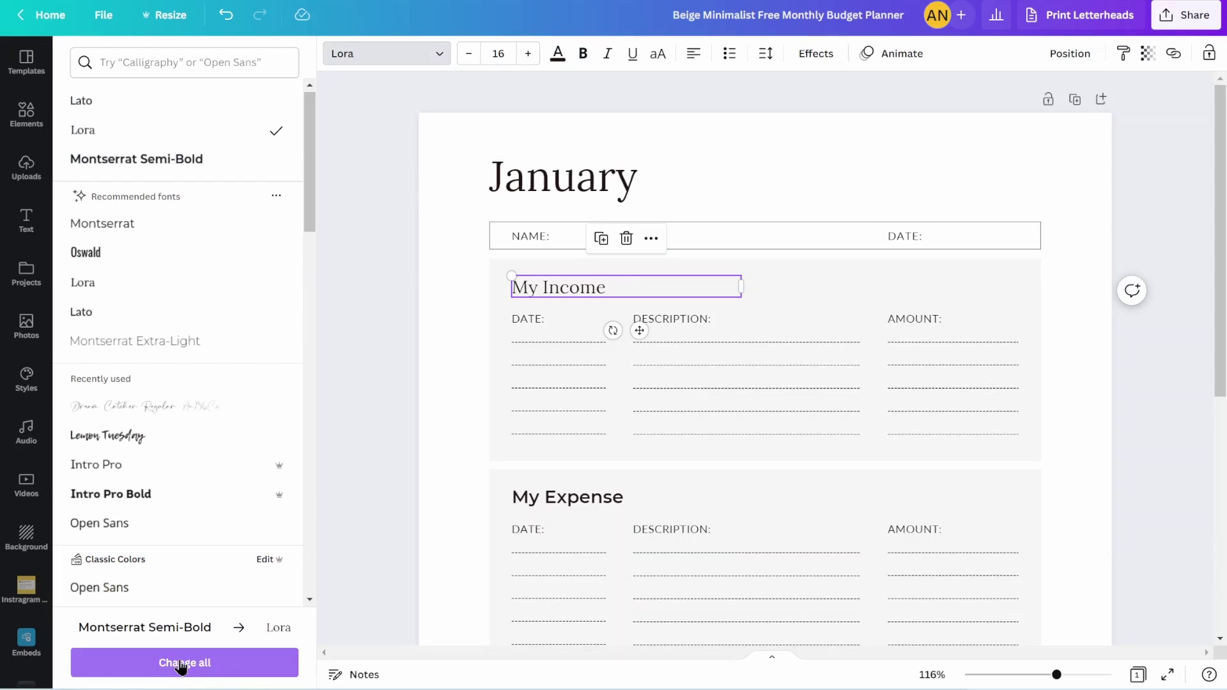
pyautogui.click(182, 665)
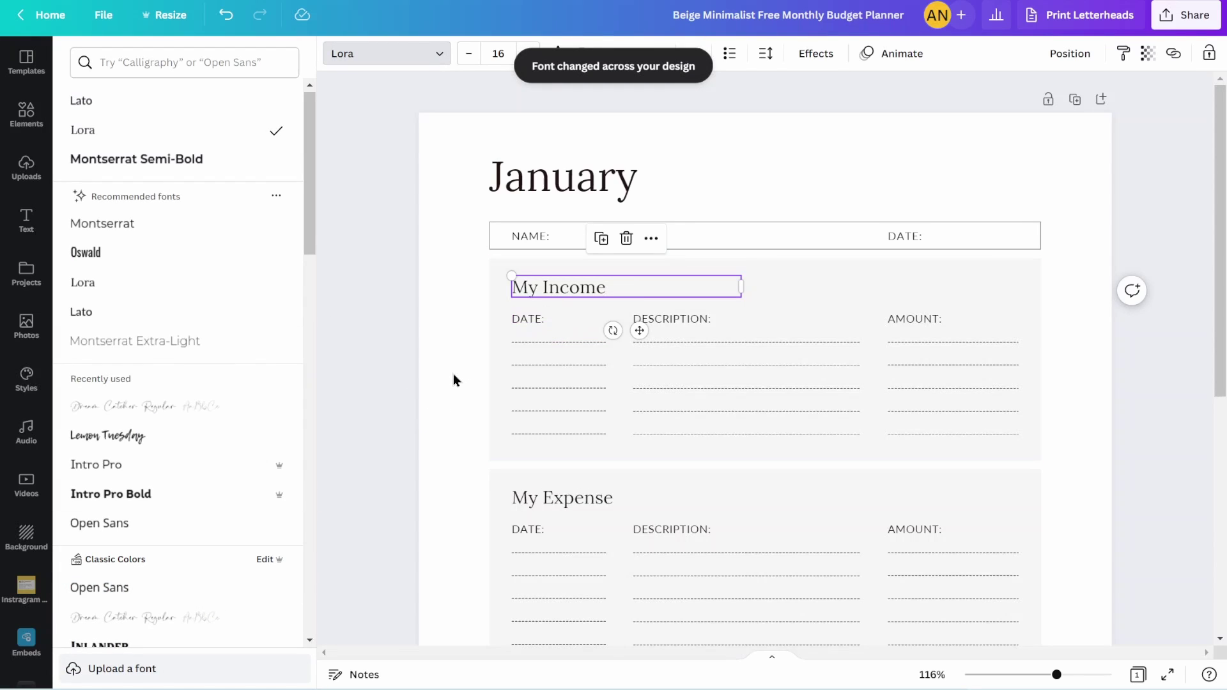
# Set the NAME text in Lora and apply it wherever Lato is used.
pyautogui.click(537, 234)
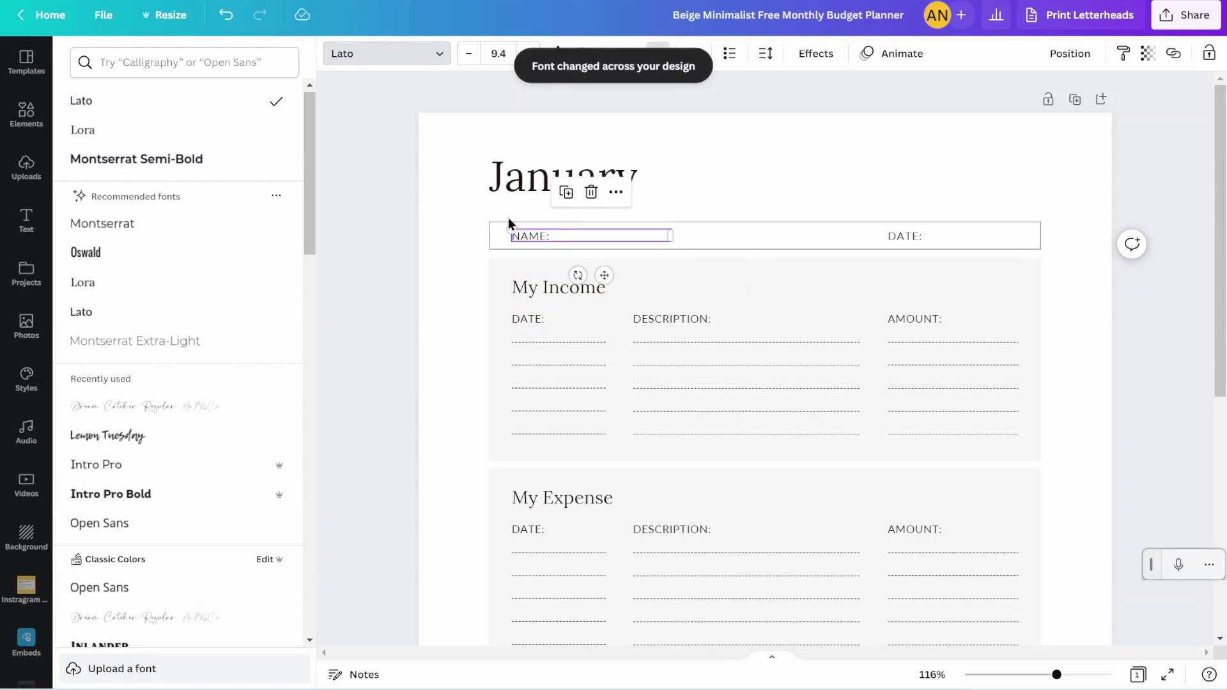
pyautogui.click(169, 134)
pyautogui.click(168, 667)
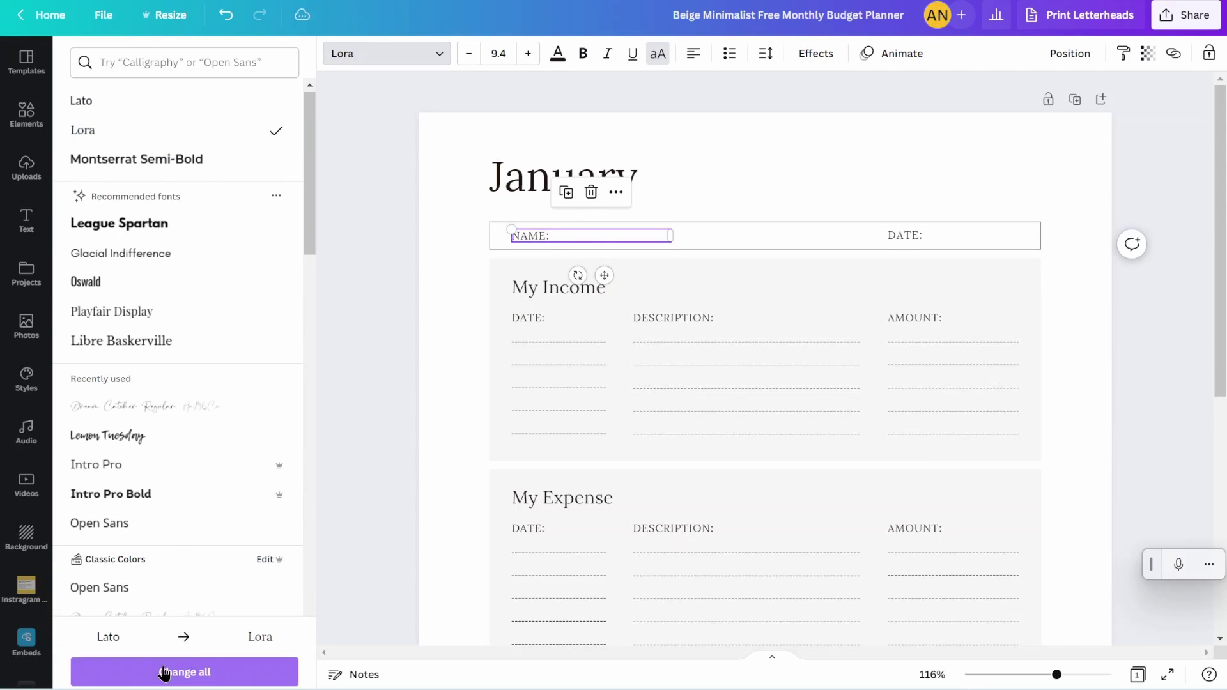
pyautogui.click(442, 410)
pyautogui.click(329, 345)
pyautogui.scroll(-5, 329, 343)
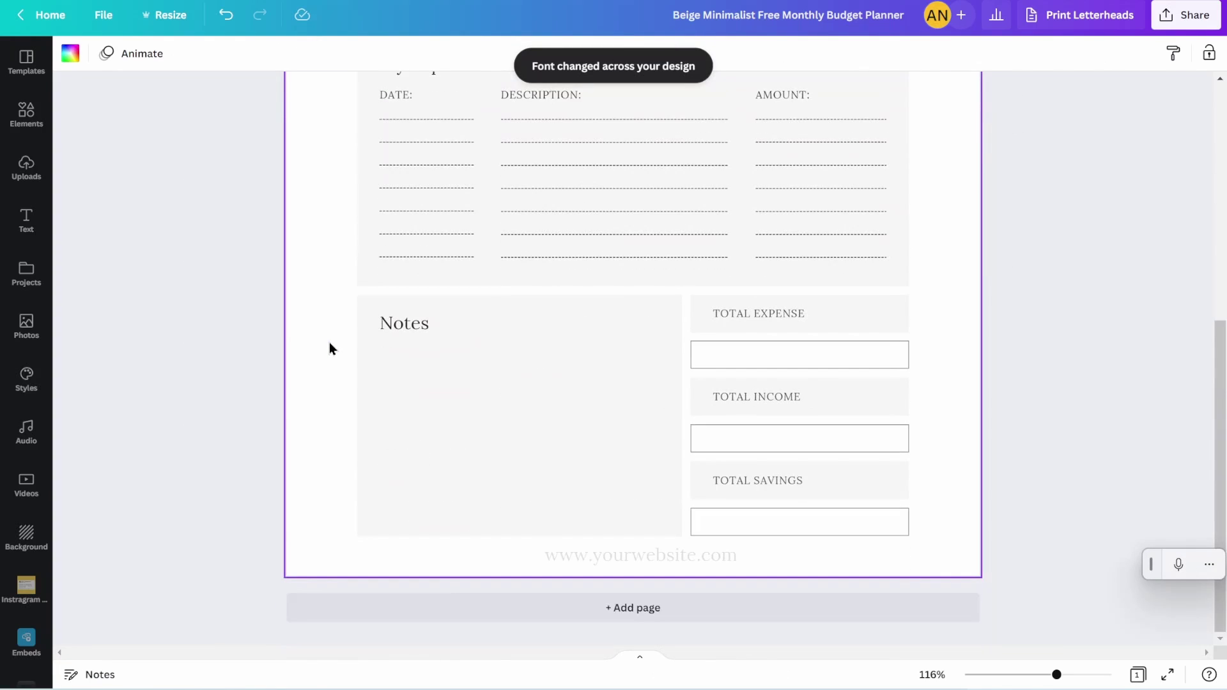
pyautogui.scroll(5, 330, 345)
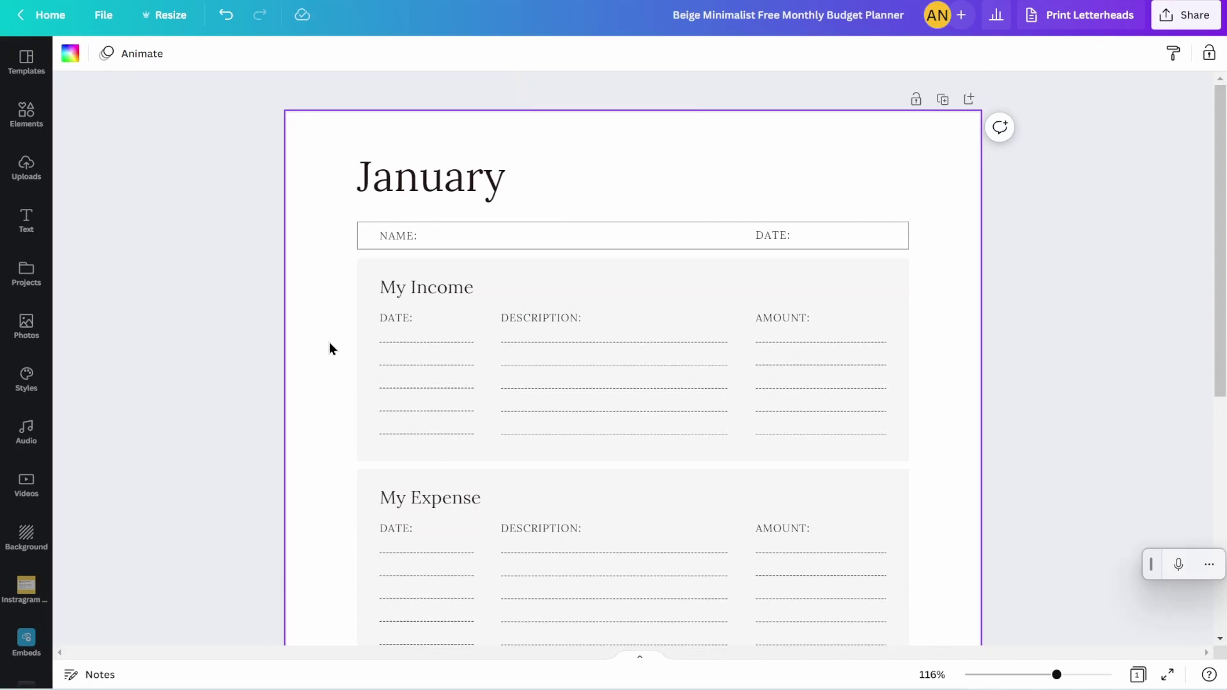
# Add yellow sparkles from a 'stars' element search to the top right at transparency 31.
pyautogui.click(15, 115)
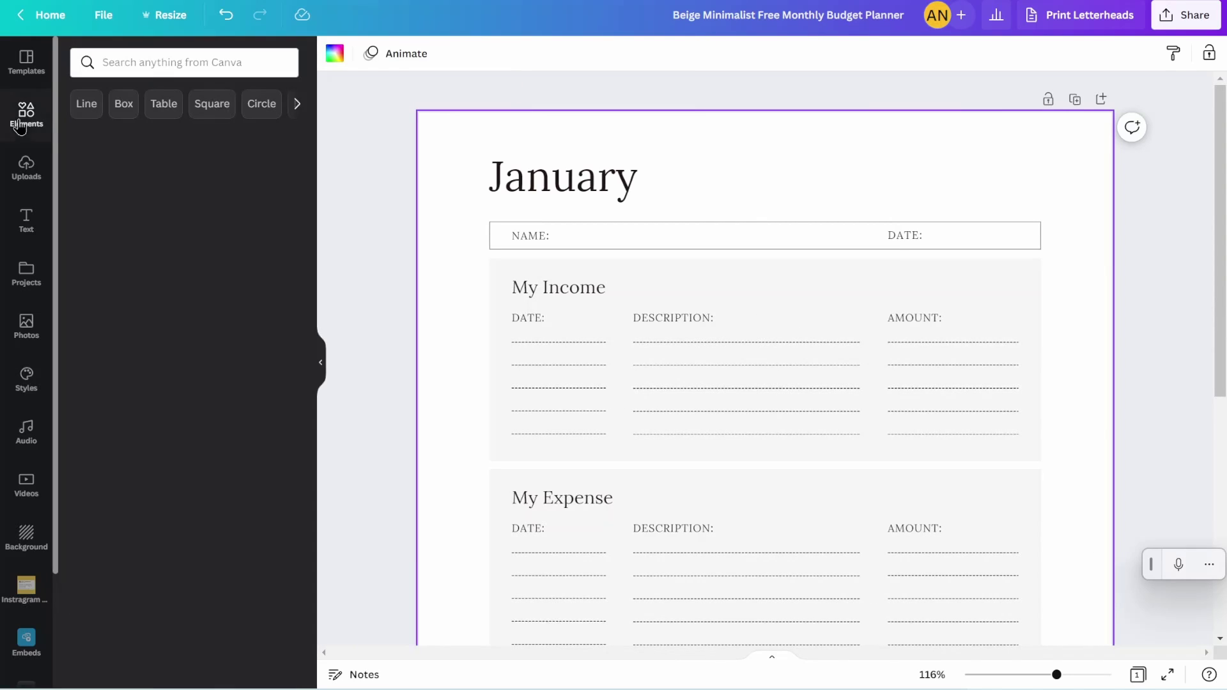
pyautogui.click(212, 63)
pyautogui.write('stars')
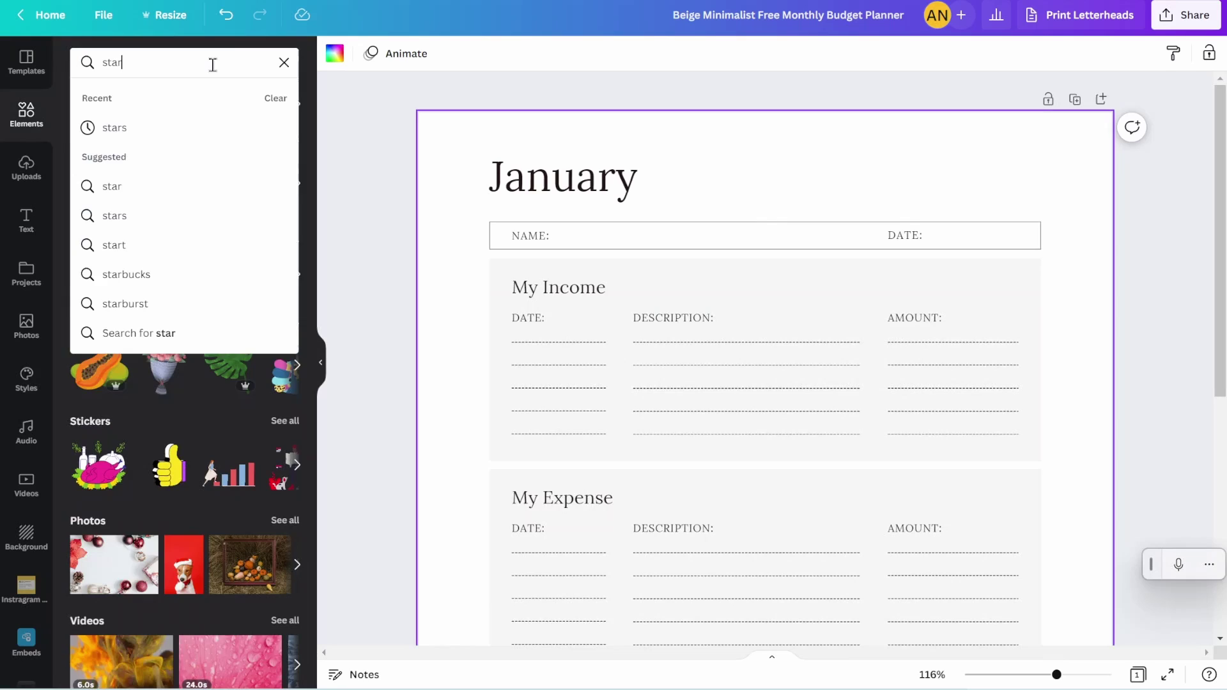
pyautogui.press('Return')
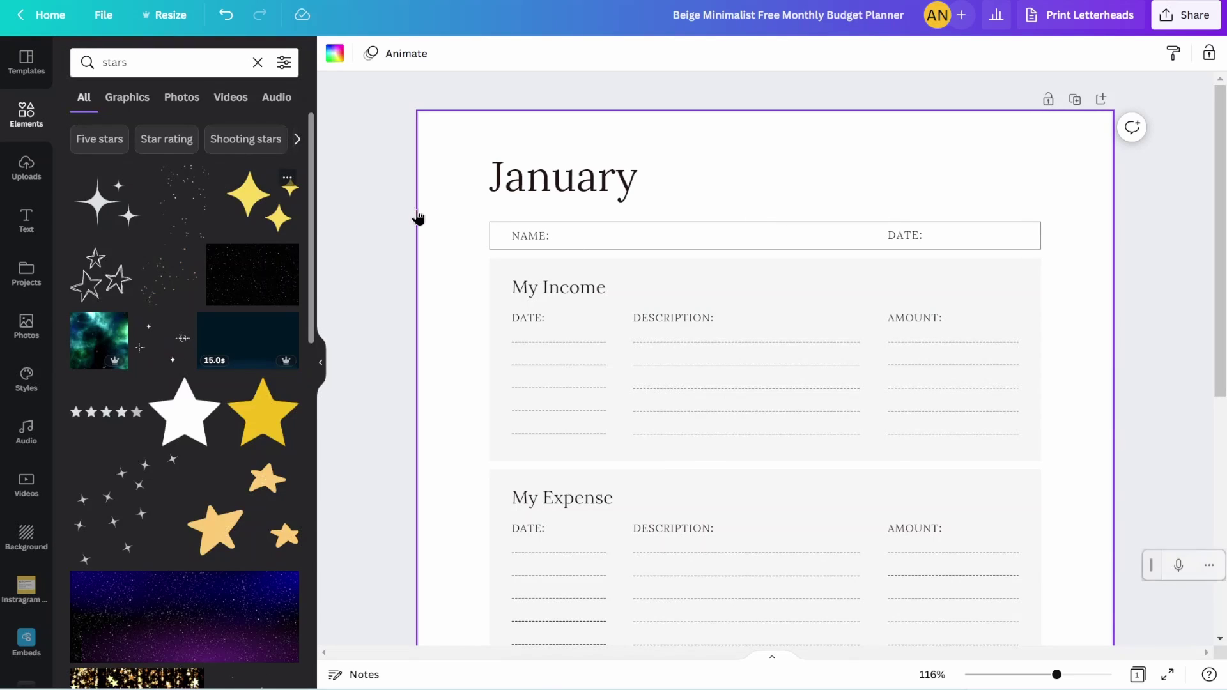
pyautogui.moveTo(419, 218); pyautogui.dragTo(740, 491)
pyautogui.moveTo(884, 299); pyautogui.dragTo(1050, 167)
pyautogui.click(1149, 53)
pyautogui.click(1042, 114)
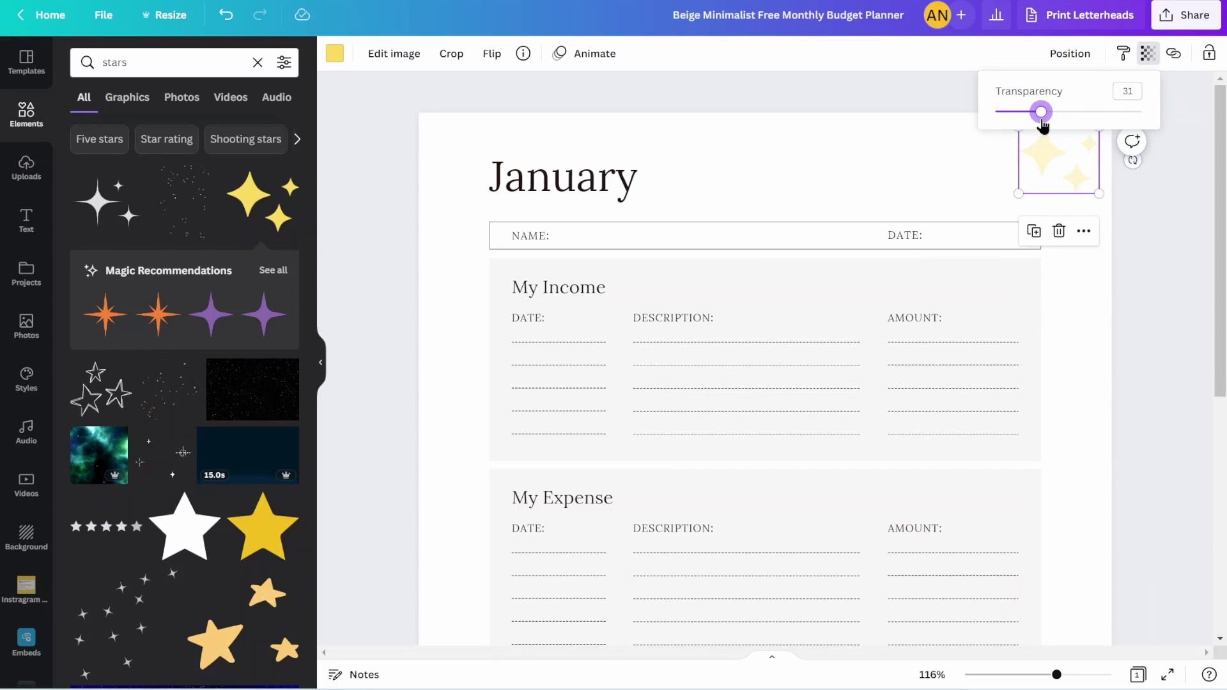
pyautogui.click(1038, 172)
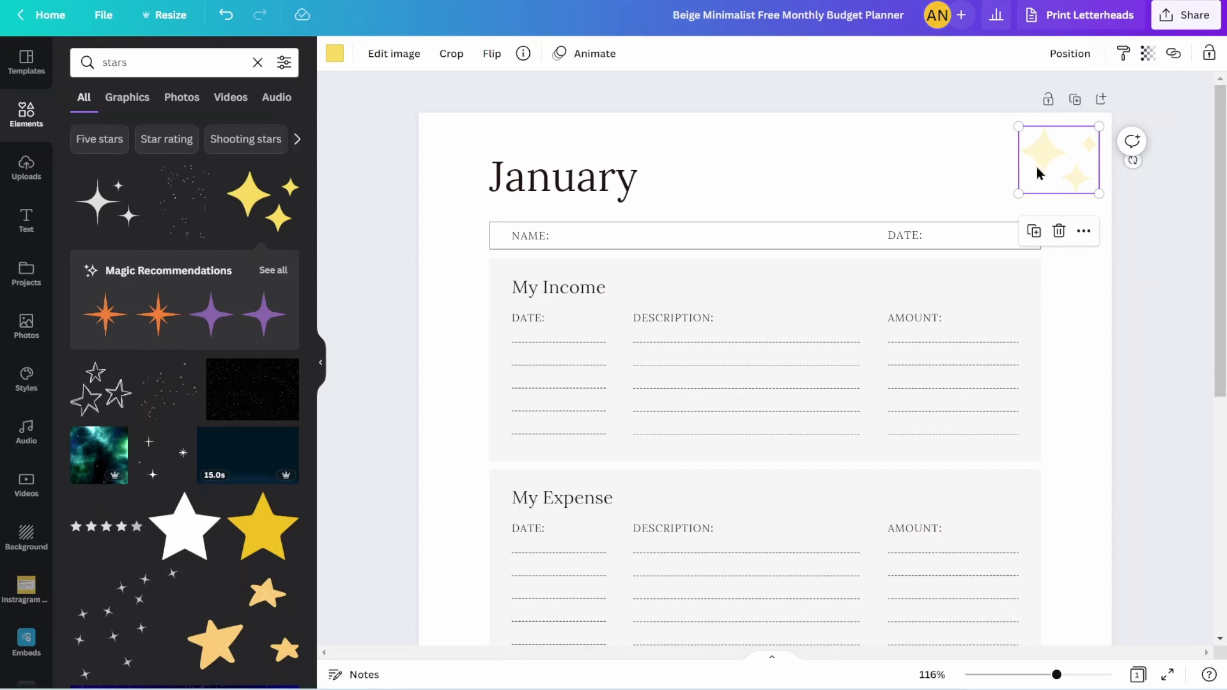
# Place a slightly rotated copy of the sparkles in the bottom-left corner beside Notes.
pyautogui.moveTo(1066, 176); pyautogui.dragTo(466, 492)
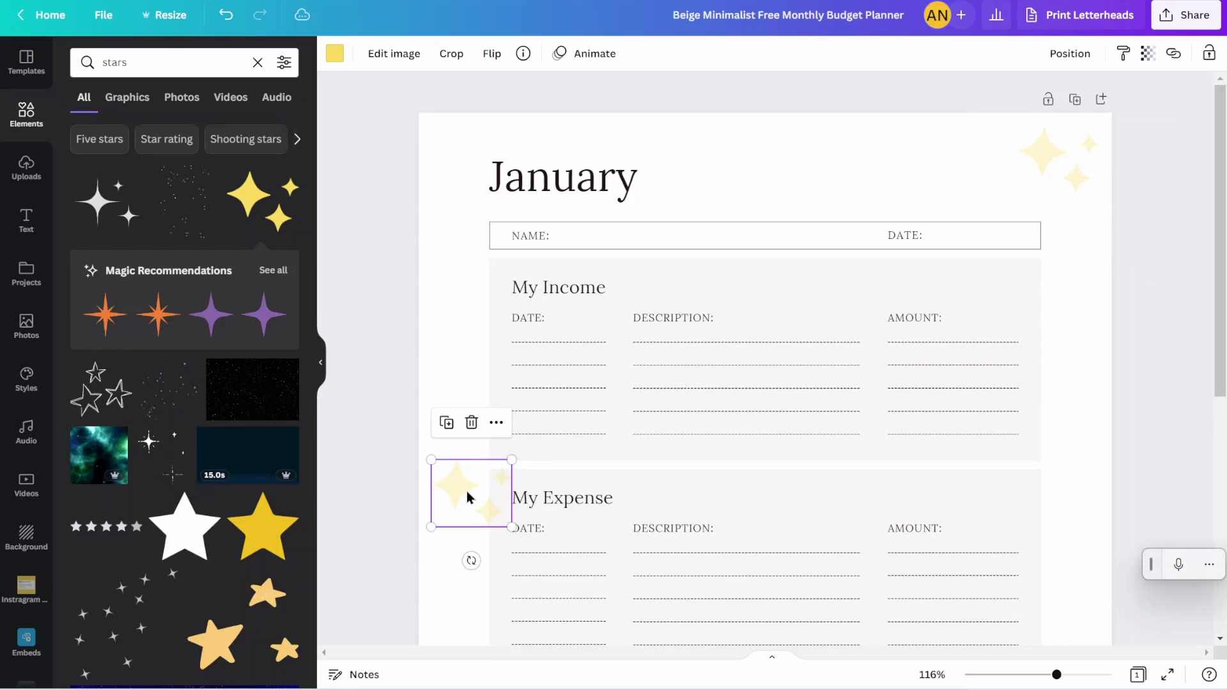
pyautogui.scroll(-5, 468, 498)
pyautogui.moveTo(475, 211); pyautogui.dragTo(466, 447)
pyautogui.scroll(-3, 469, 435)
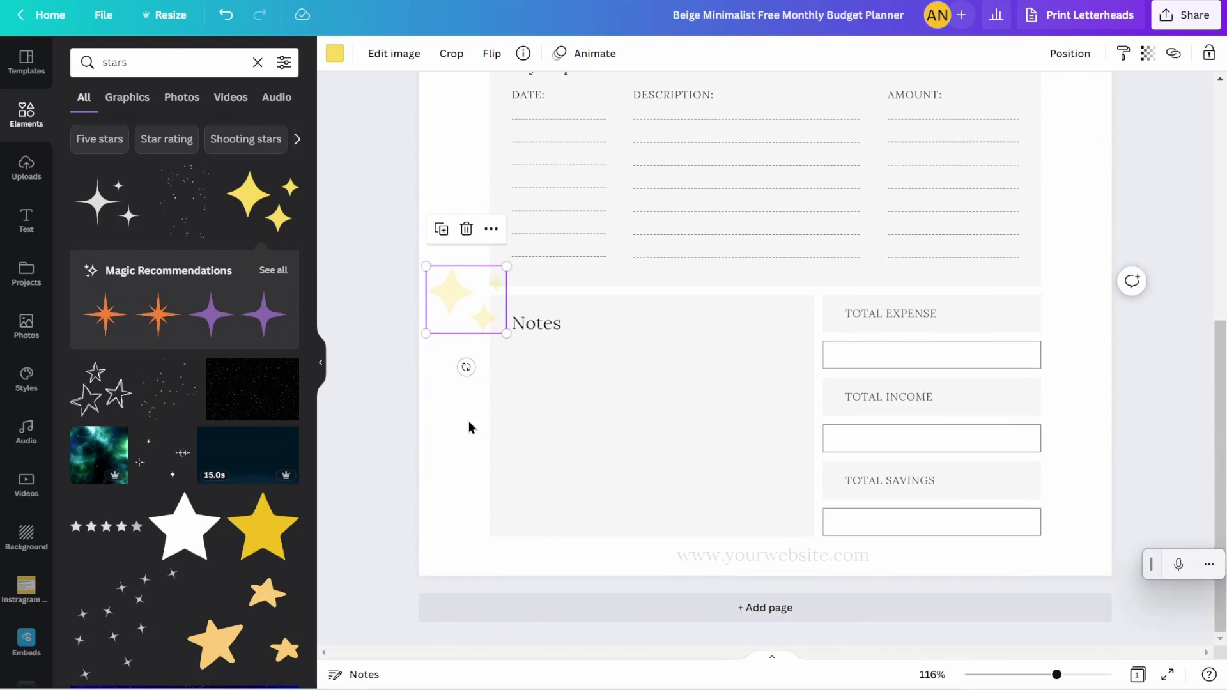
pyautogui.moveTo(477, 305); pyautogui.dragTo(484, 496)
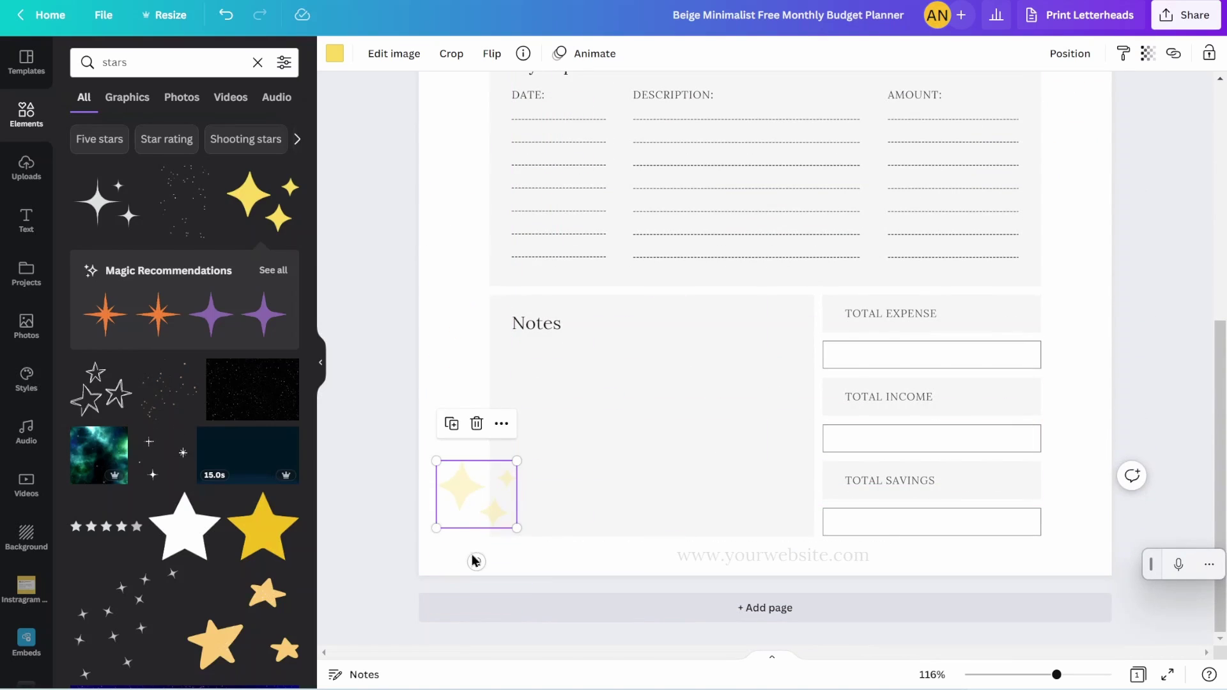
pyautogui.moveTo(472, 559); pyautogui.dragTo(655, 505)
pyautogui.moveTo(457, 511); pyautogui.dragTo(436, 551)
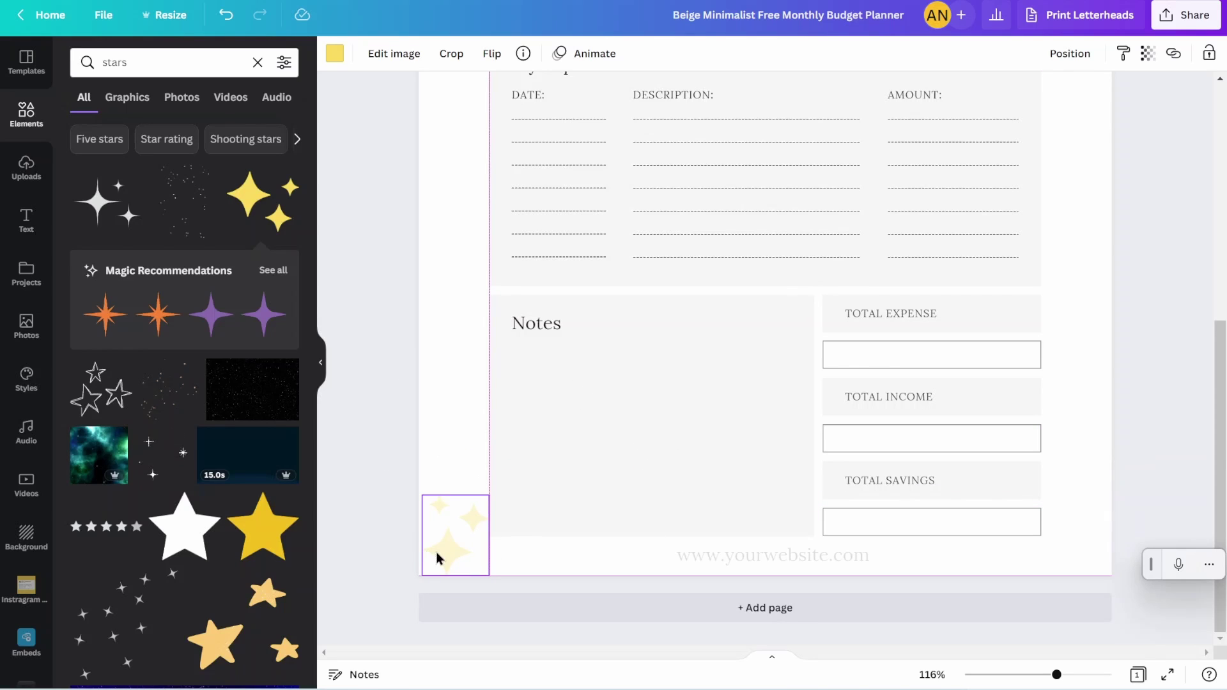
pyautogui.click(384, 425)
pyautogui.scroll(3, 385, 425)
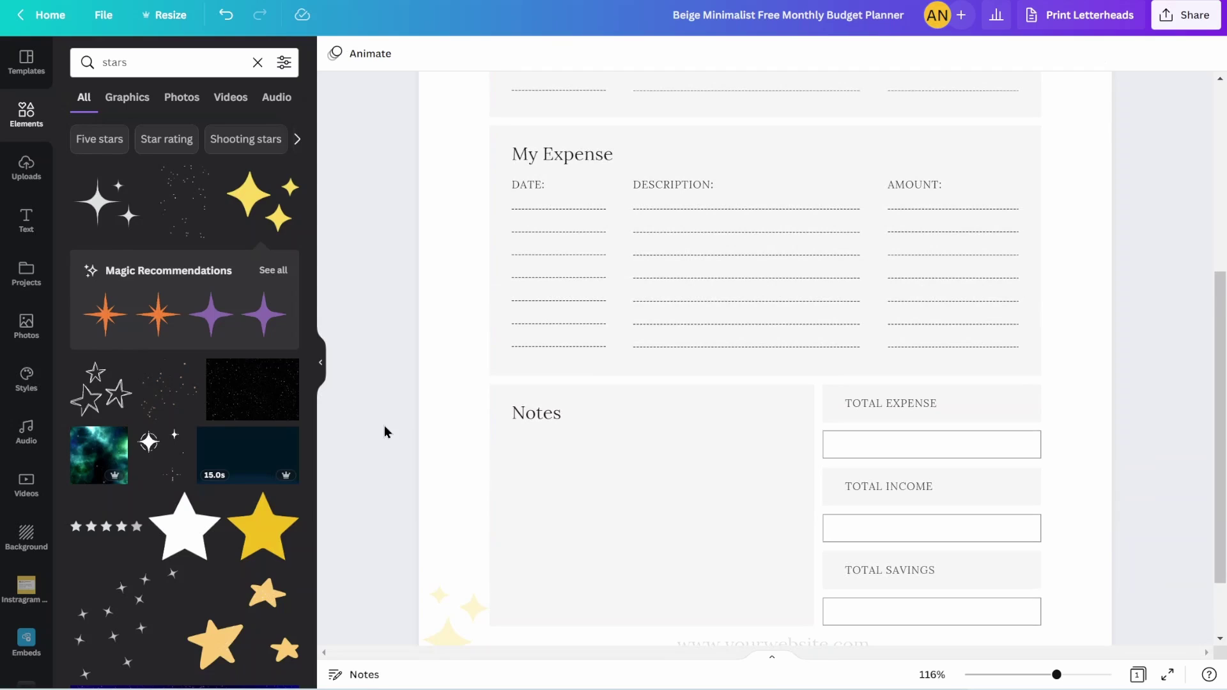
pyautogui.scroll(-2, 424, 536)
pyautogui.scroll(10, 423, 535)
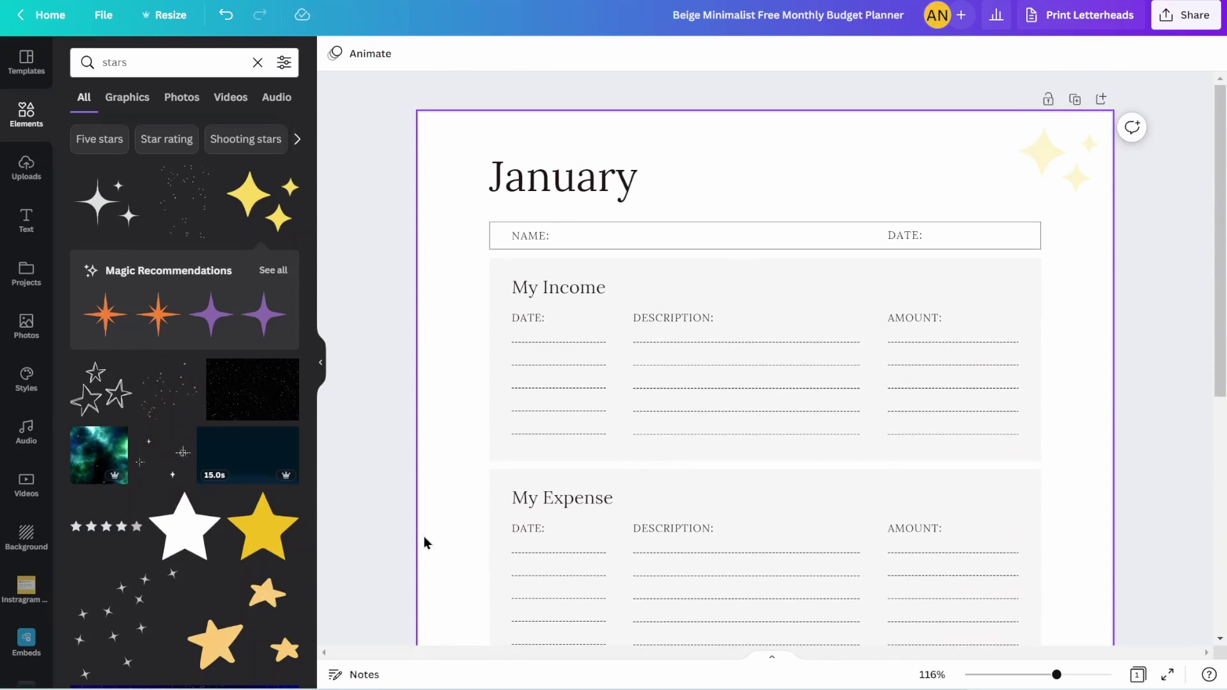
# Search elements for 'swirl' and delete the top-right sparkles graphic.
pyautogui.doubleClick(147, 66)
pyautogui.press('BackSpace')
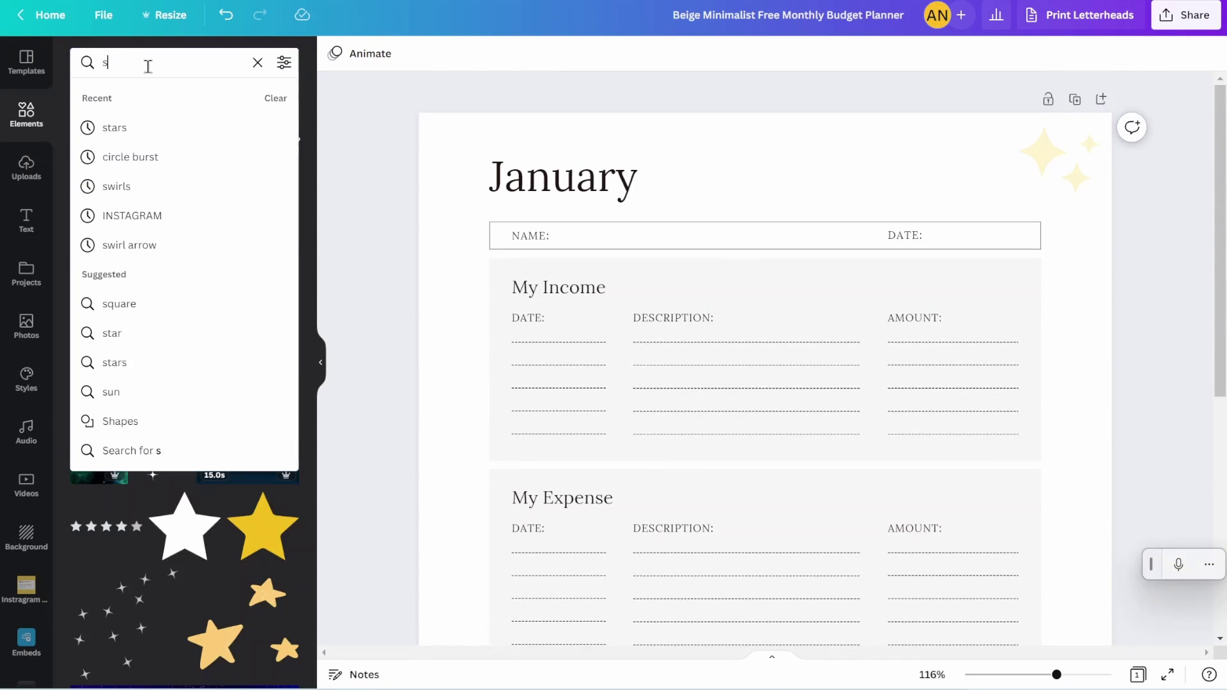
pyautogui.write('swirl')
pyautogui.press('Return')
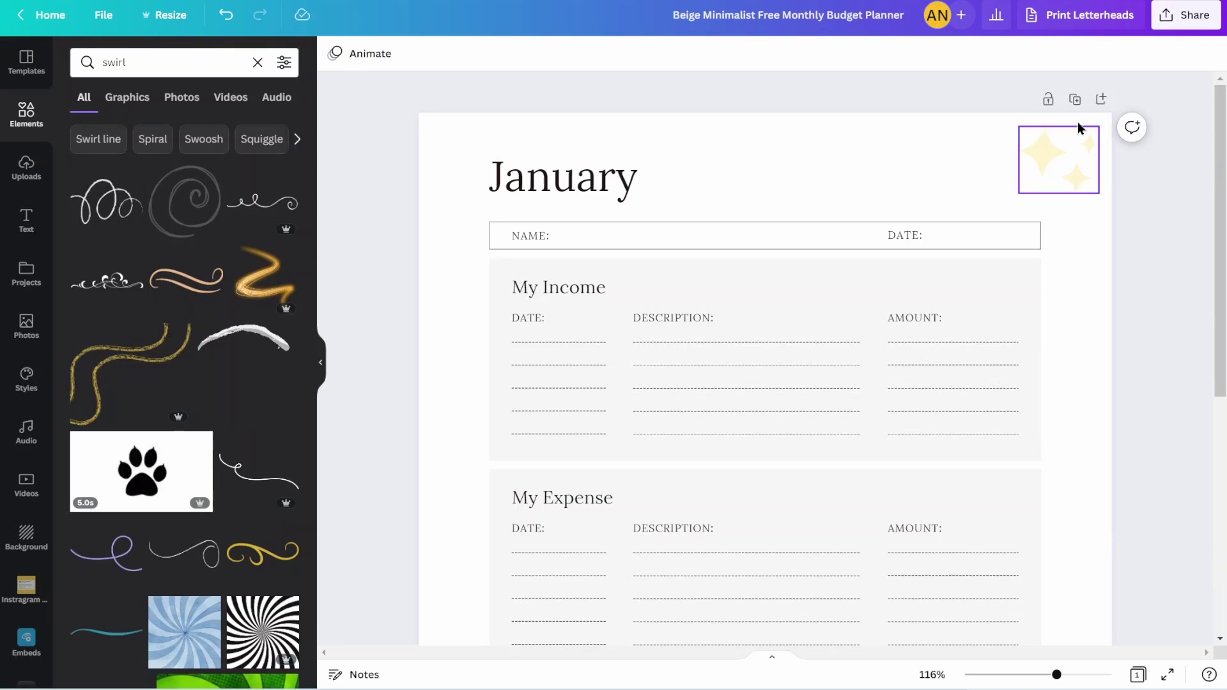
pyautogui.click(1044, 136)
pyautogui.press('Delete')
# Add two swirls, moving one to the bottom-left corner faded to transparency 40.
pyautogui.moveTo(262, 203); pyautogui.dragTo(1076, 172)
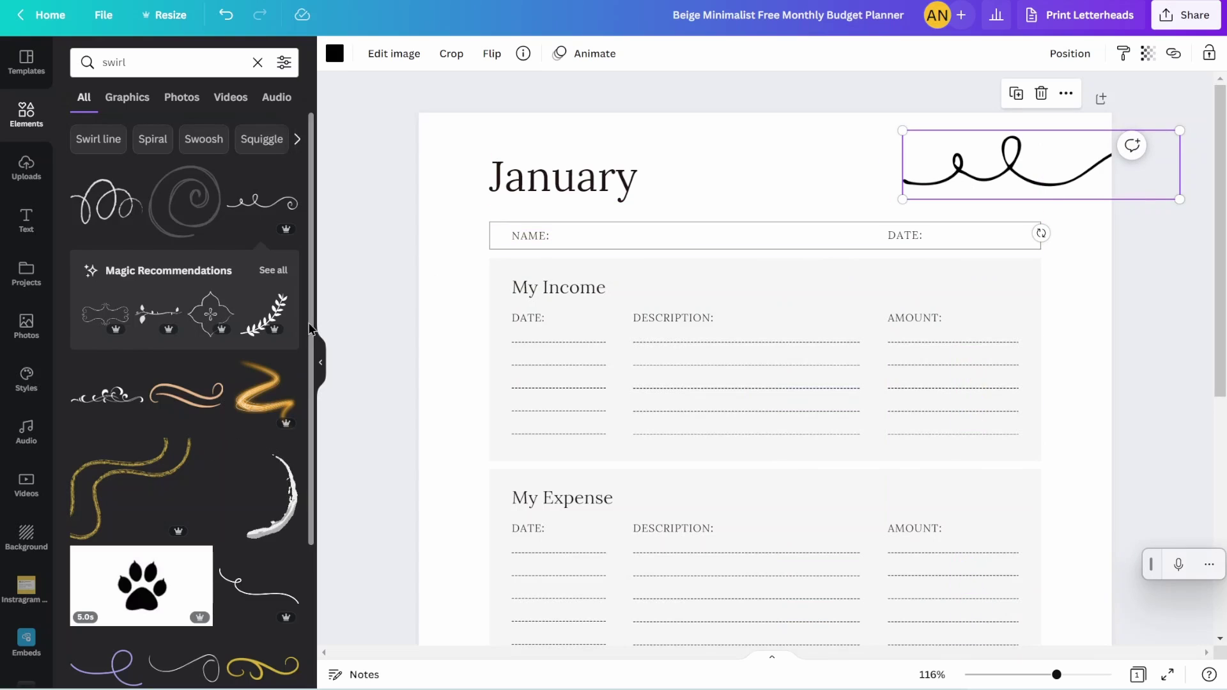
pyautogui.click(262, 211)
pyautogui.scroll(-5, 491, 398)
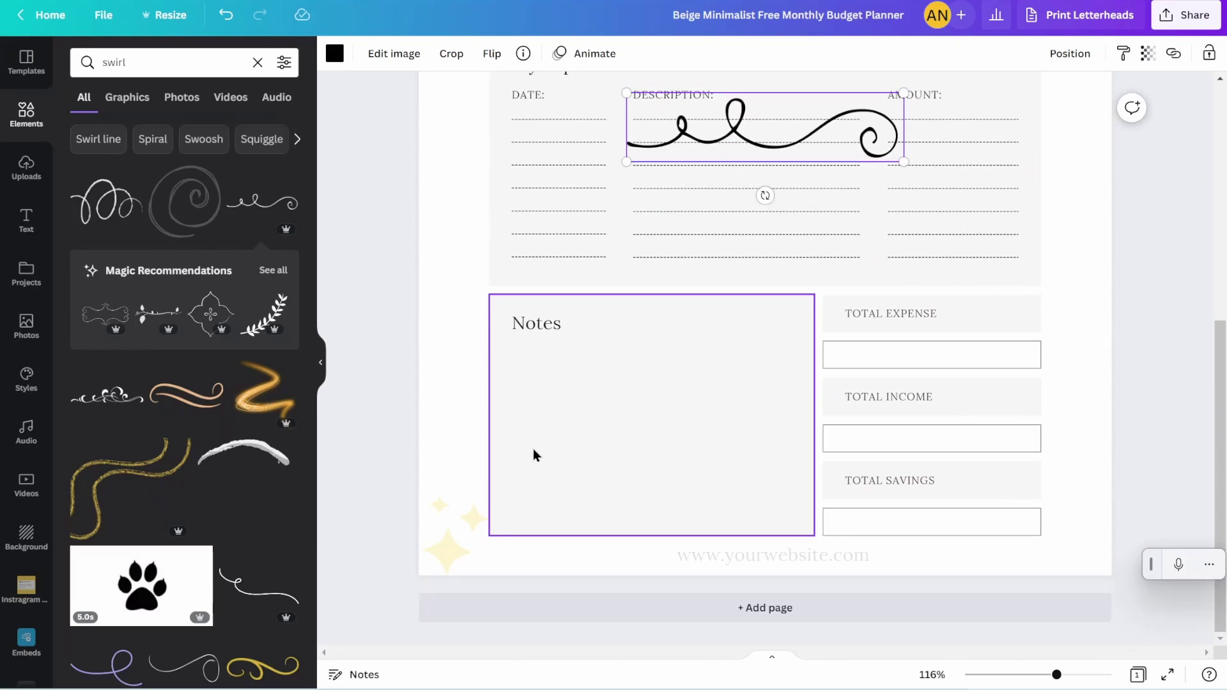
pyautogui.click(441, 553)
pyautogui.moveTo(810, 111); pyautogui.dragTo(513, 525)
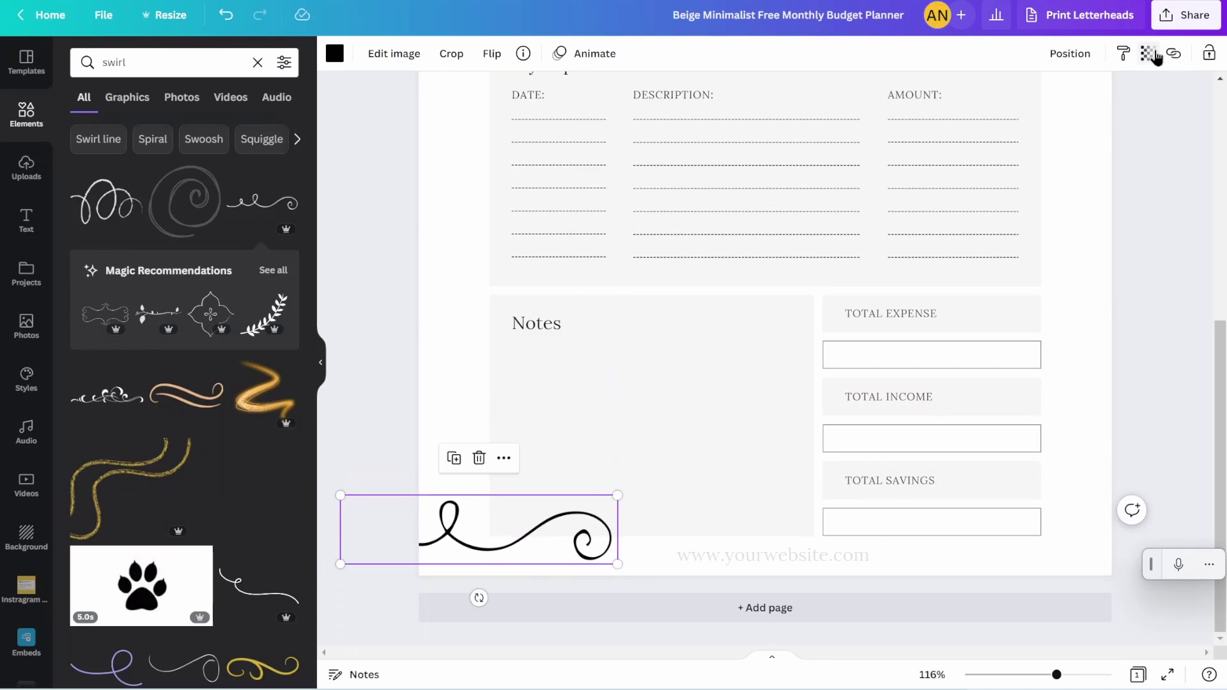
pyautogui.click(1151, 55)
pyautogui.click(1054, 113)
pyautogui.click(1109, 381)
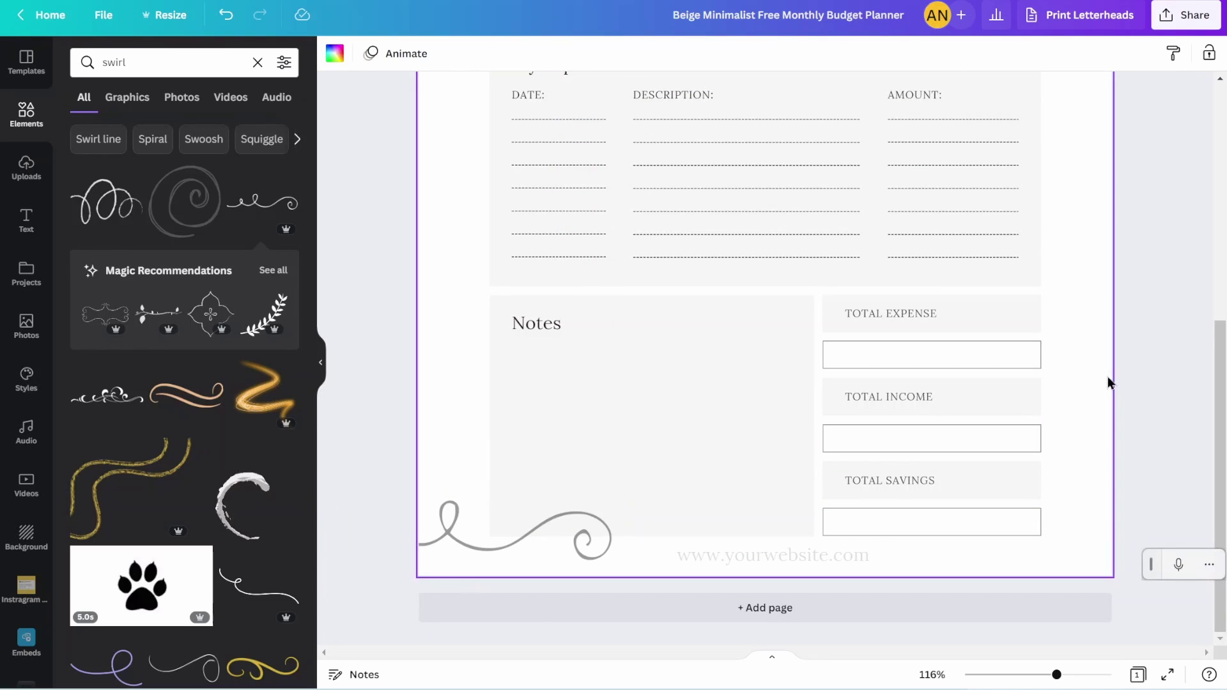
# Copy the bottom swirl's faded style onto the top-right swirl with the paint roller.
pyautogui.scroll(6, 1107, 377)
pyautogui.hotkey('ctrl', 'z')
pyautogui.hotkey('ctrl', 'z')
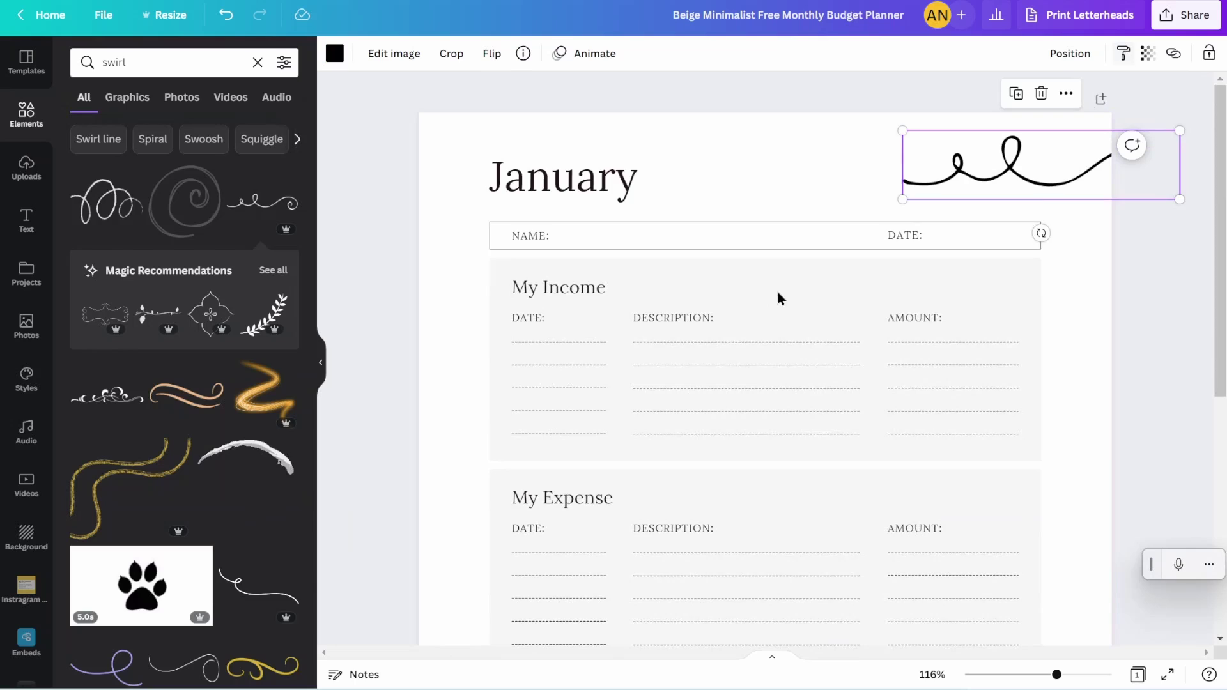
pyautogui.hotkey('ctrl', 'y')
pyautogui.hotkey('ctrl', 'y')
pyautogui.scroll(-6, 735, 332)
pyautogui.click(507, 531)
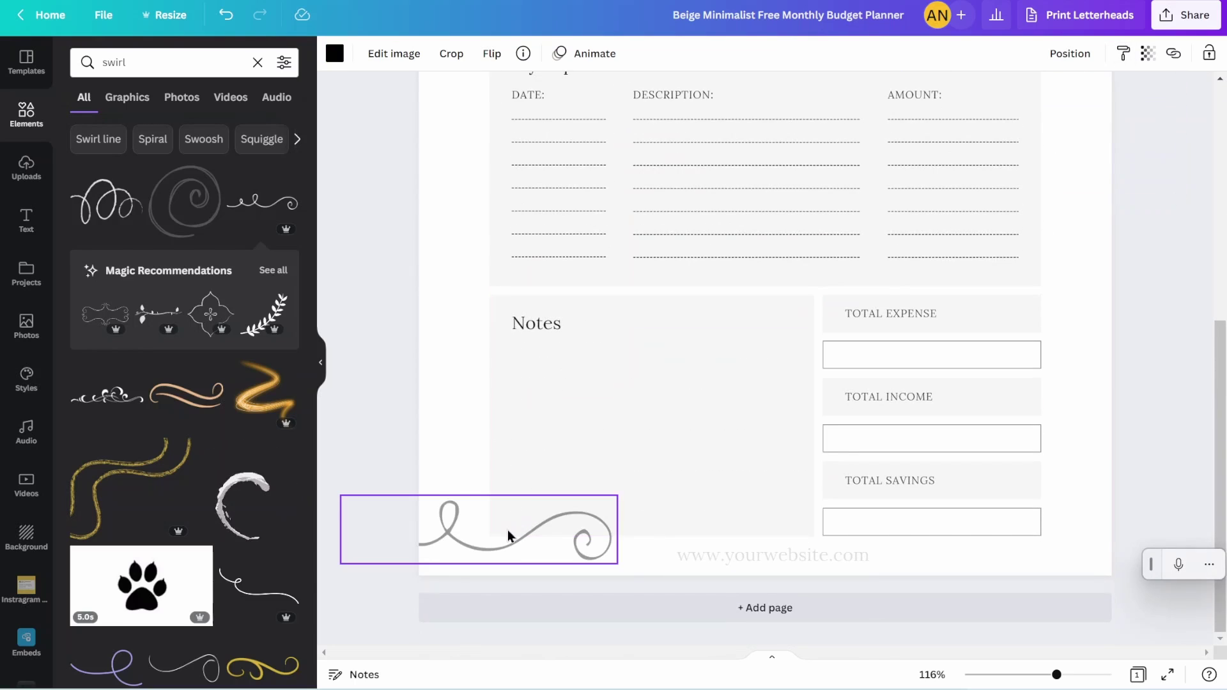
pyautogui.click(320, 363)
pyautogui.click(1148, 53)
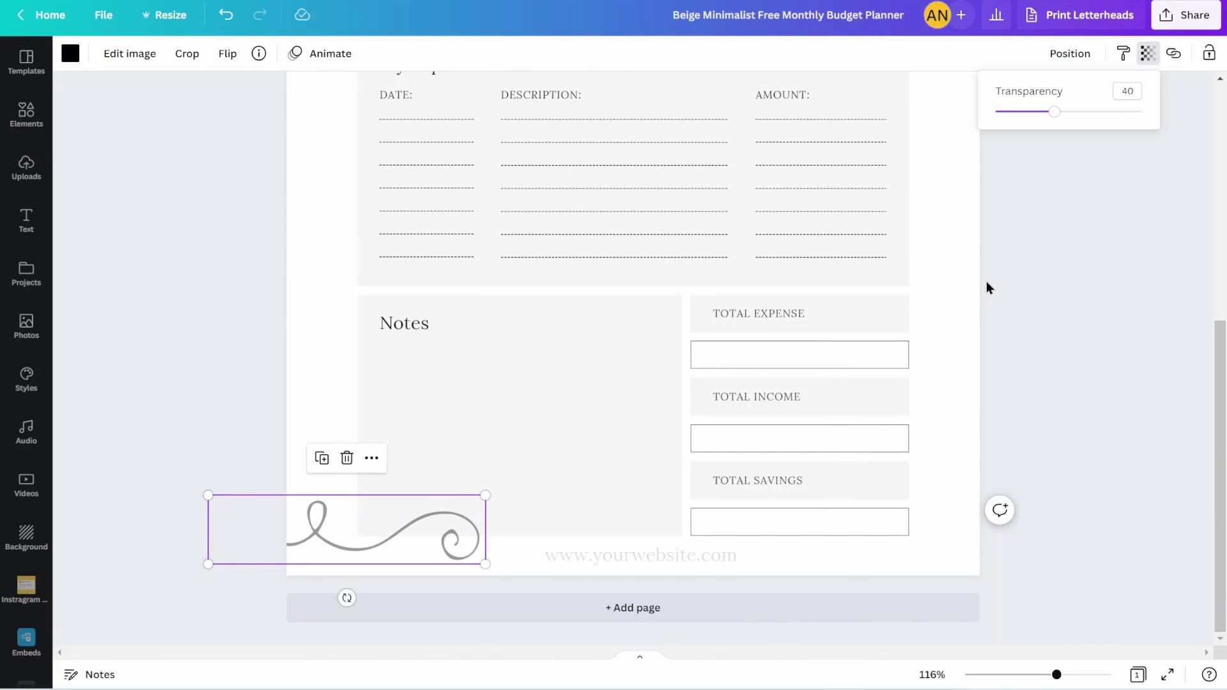
pyautogui.click(1123, 53)
pyautogui.scroll(6, 934, 309)
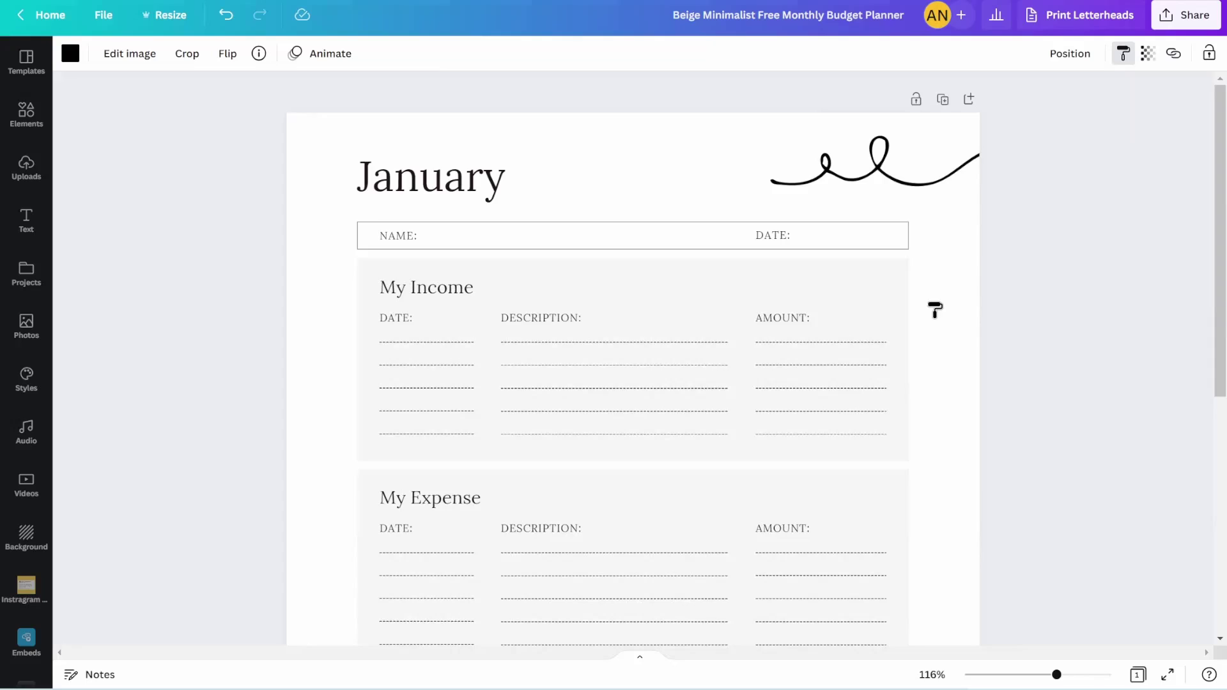
pyautogui.click(891, 171)
pyautogui.scroll(-2, 1074, 278)
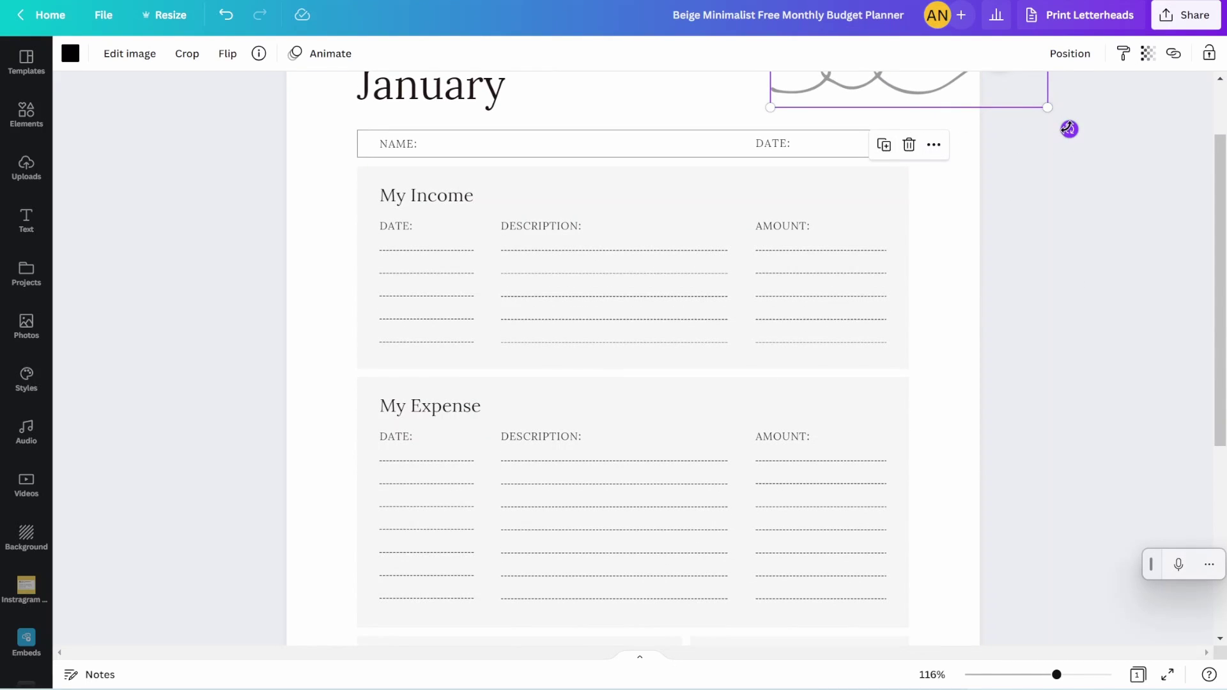
pyautogui.click(959, 220)
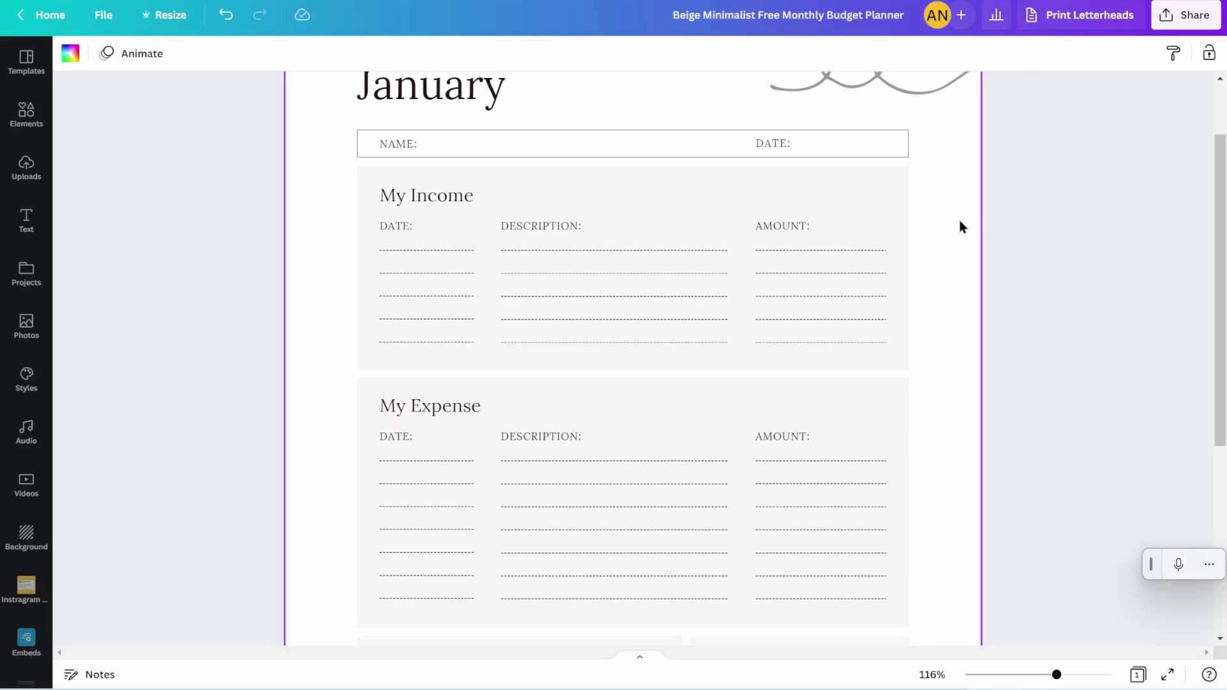
pyautogui.scroll(-4, 960, 220)
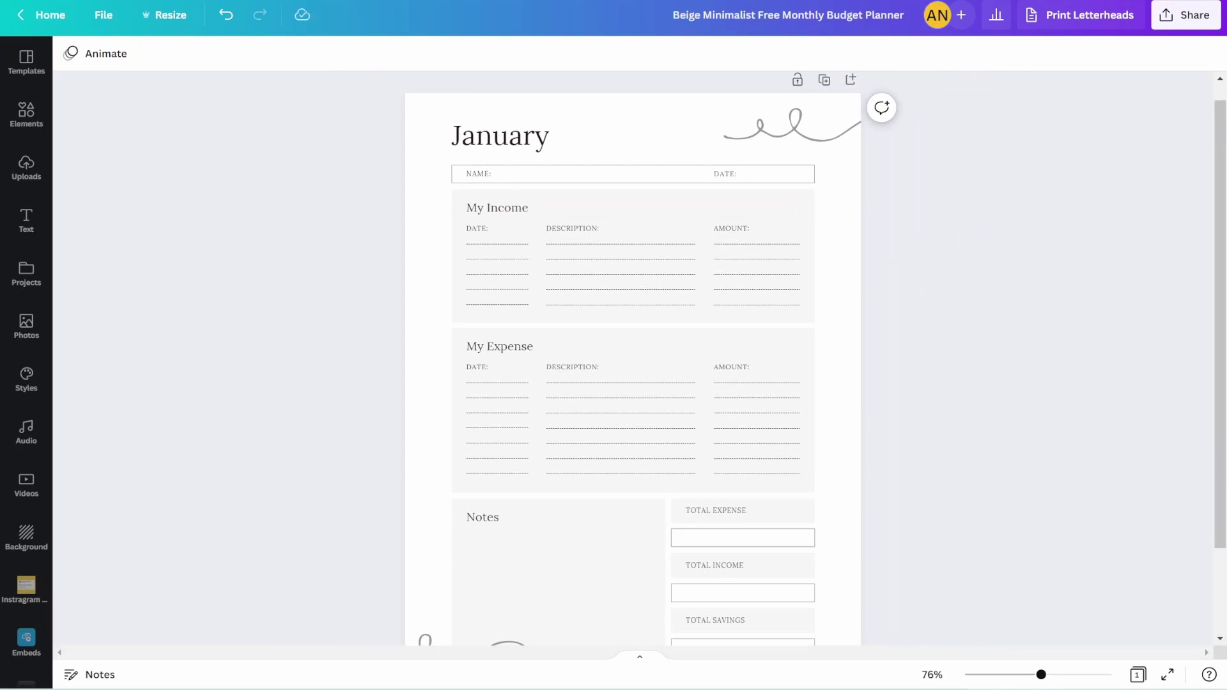
pyautogui.scroll(-1, 945, 205)
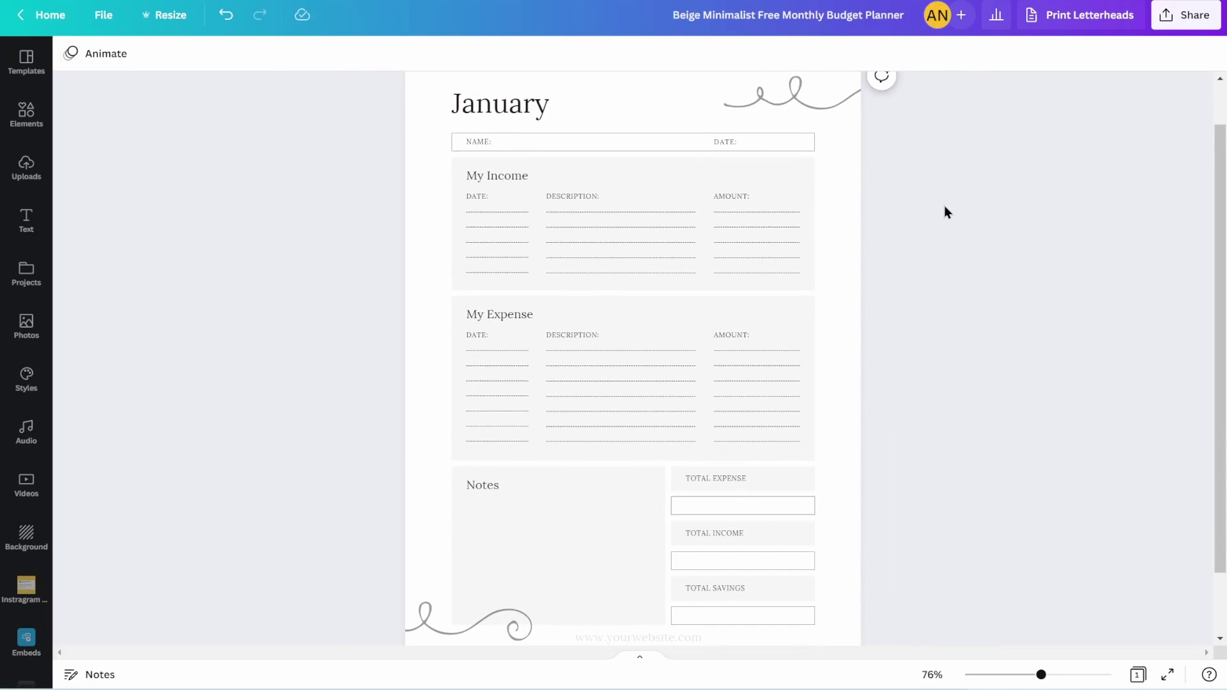
pyautogui.scroll(1, 945, 205)
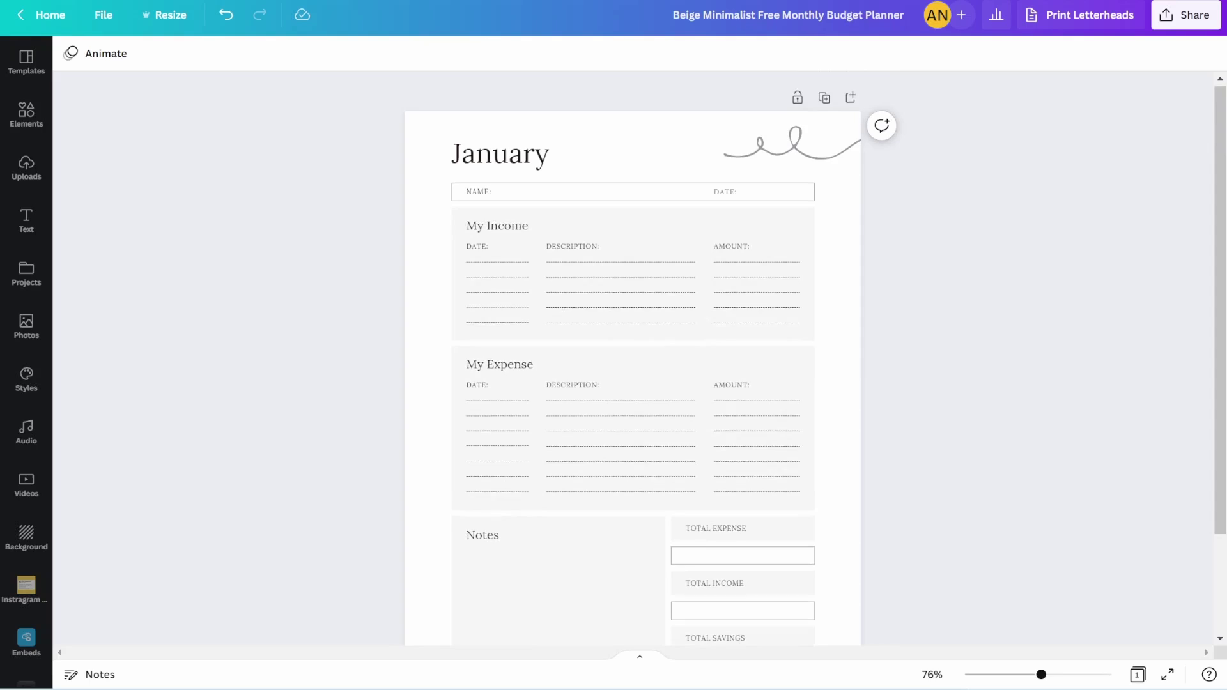
pyautogui.scroll(4, 945, 205)
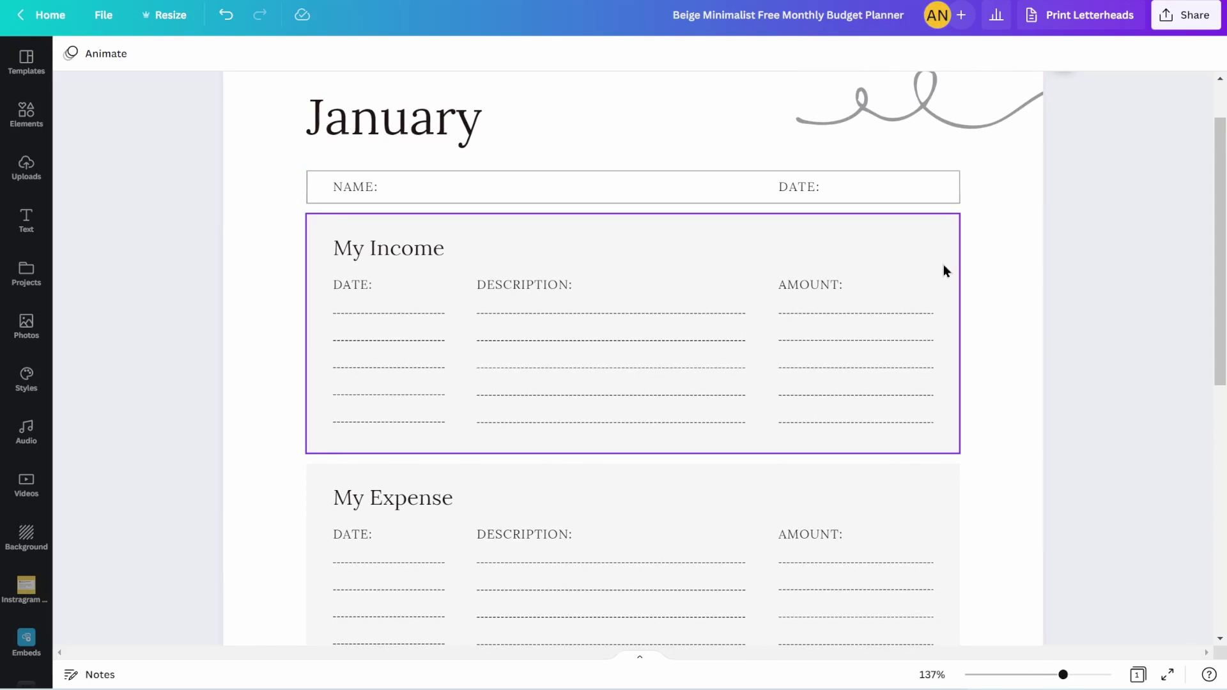
pyautogui.scroll(1, 945, 267)
pyautogui.scroll(-5, 944, 268)
pyautogui.scroll(-4, 944, 263)
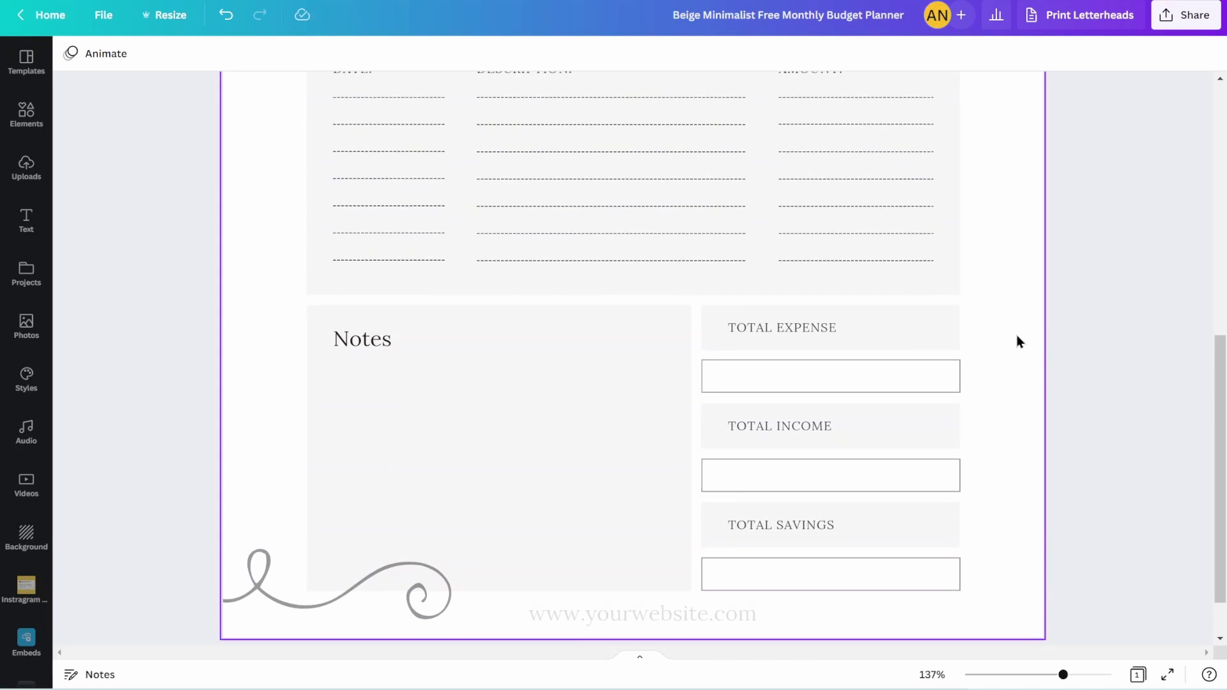
pyautogui.scroll(-5, 1018, 342)
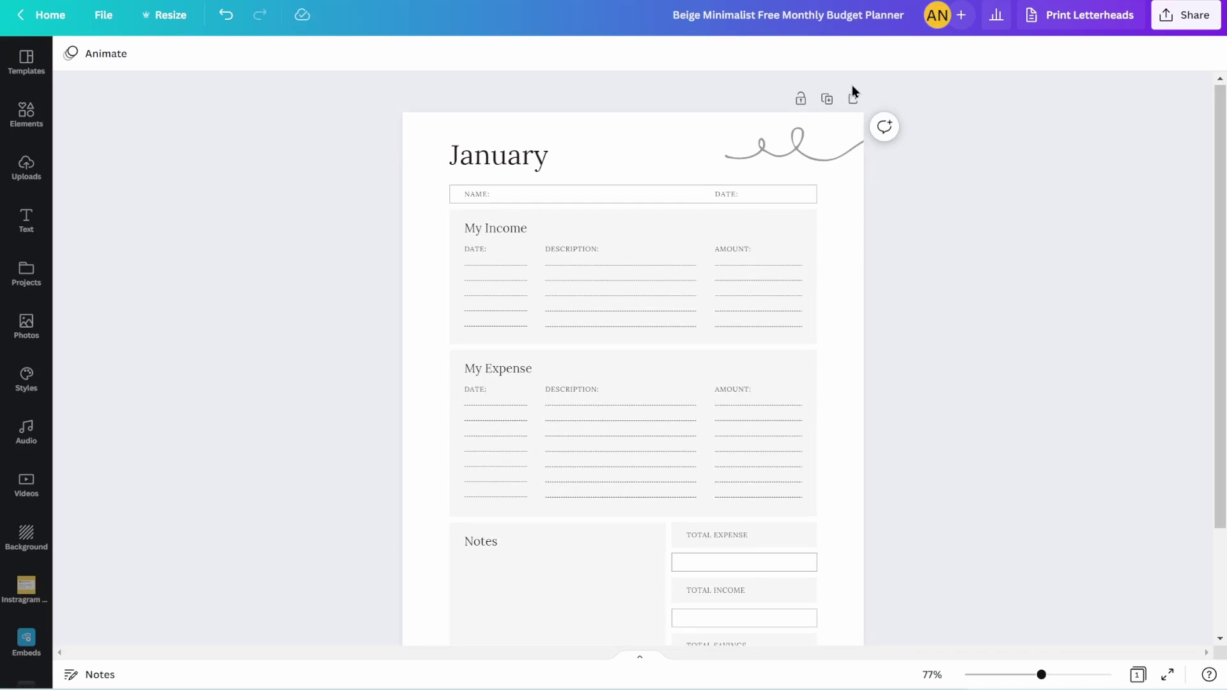
# Duplicate the January page as a second page.
pyautogui.click(826, 100)
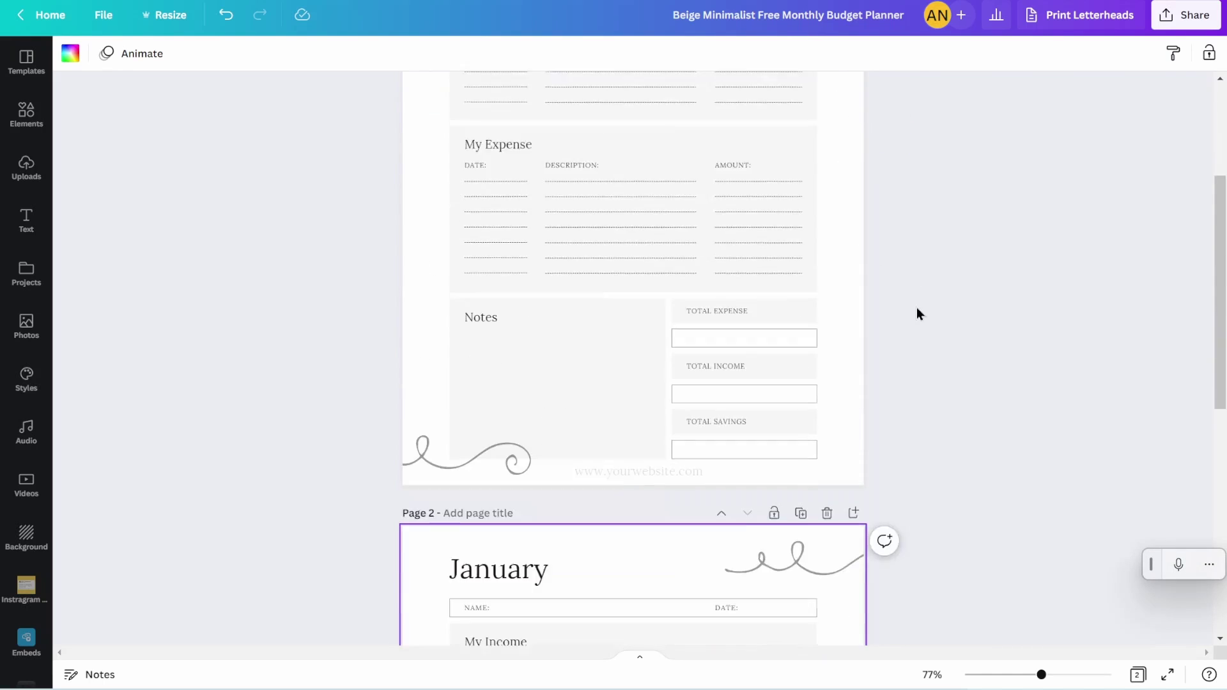
pyautogui.scroll(-8, 485, 105)
pyautogui.scroll(3, 443, 145)
# Retitle page 2's heading 'February', adding the word to the spelling dictionary.
pyautogui.click(482, 238)
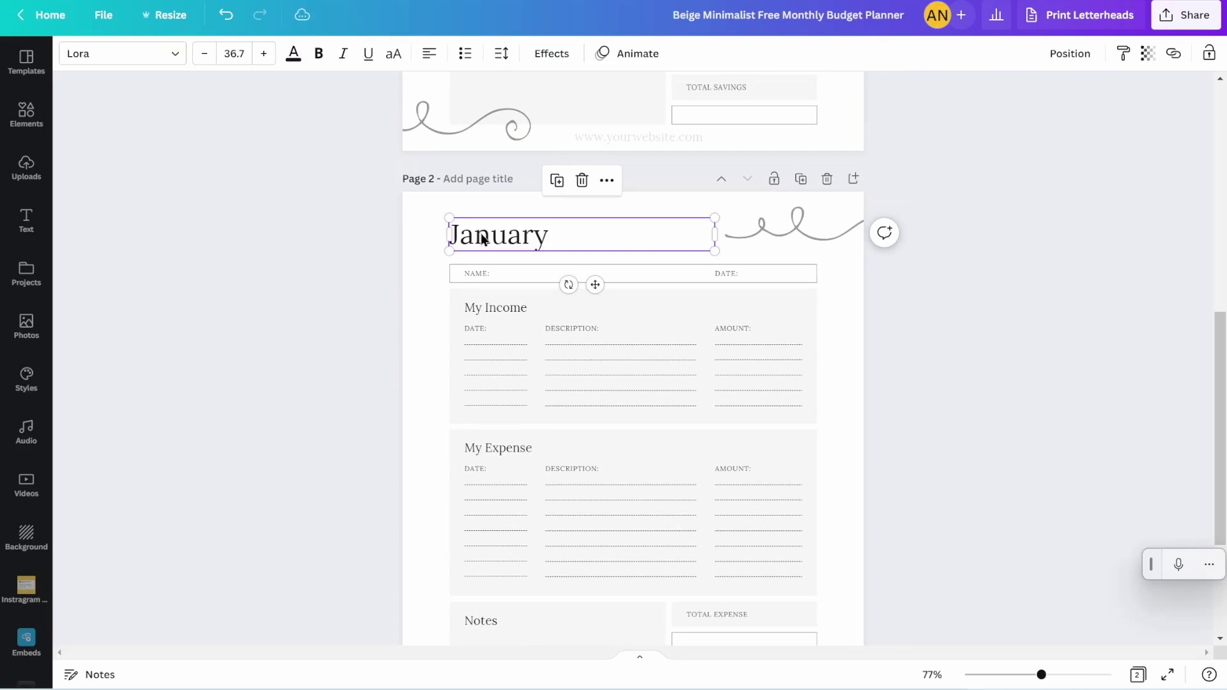
pyautogui.doubleClick(481, 232)
pyautogui.write('Feb')
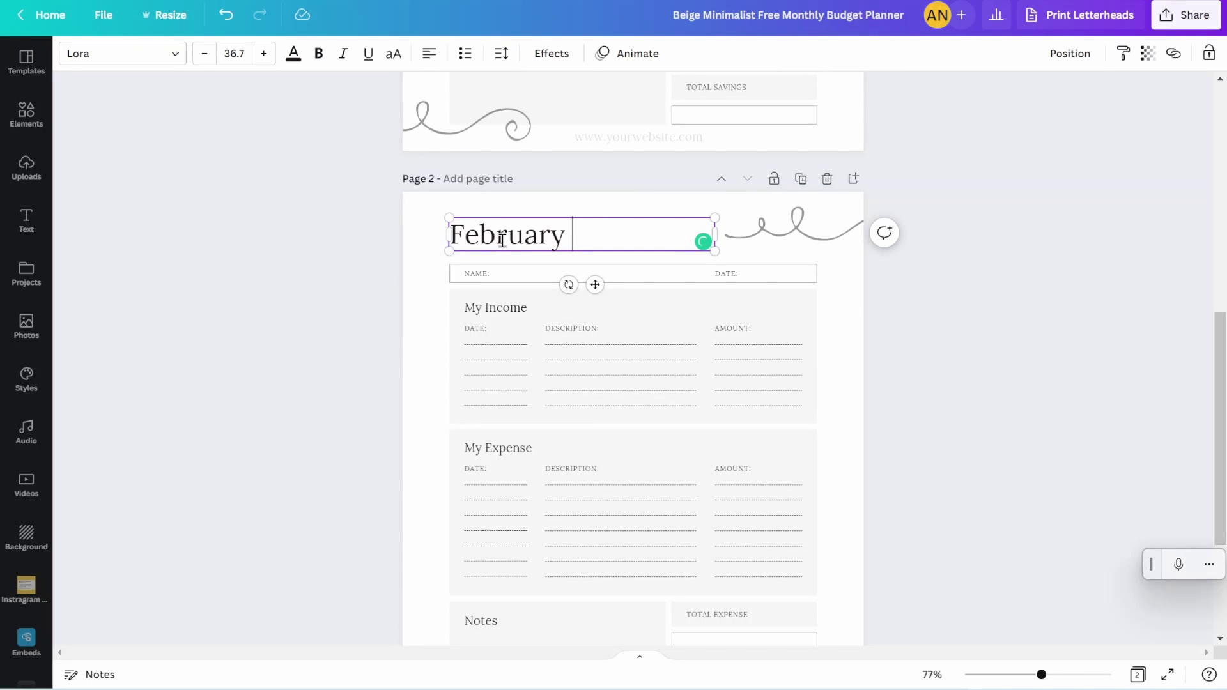
pyautogui.click(472, 240)
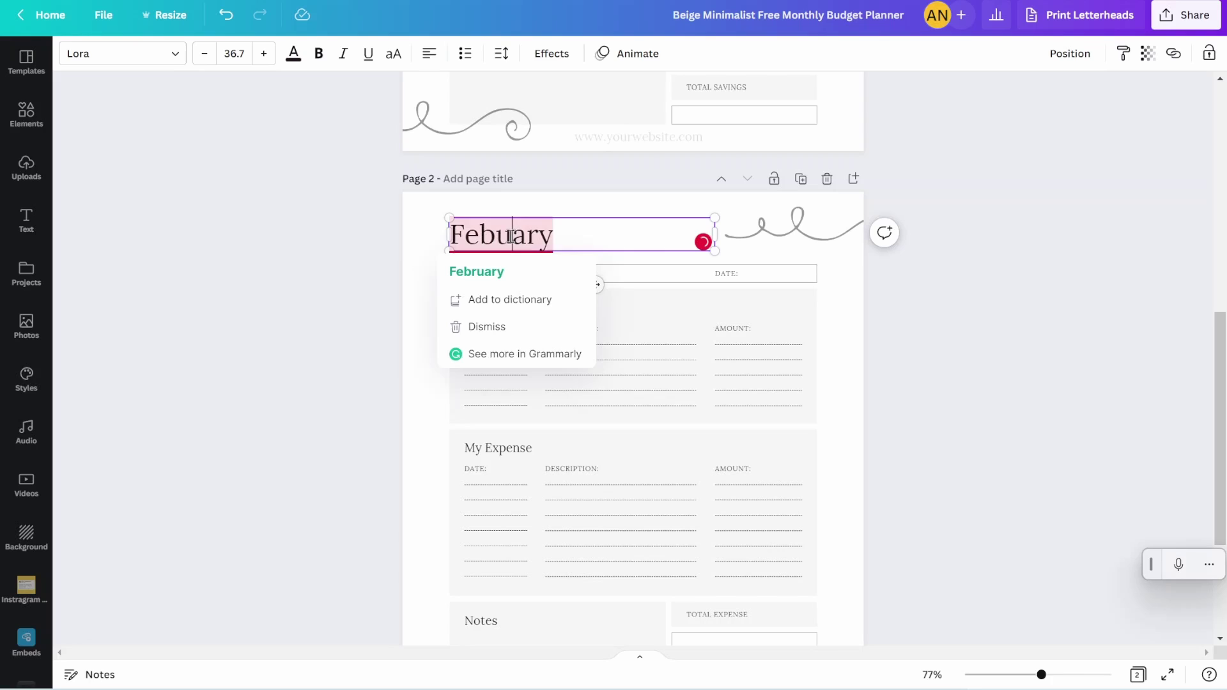
pyautogui.click(511, 295)
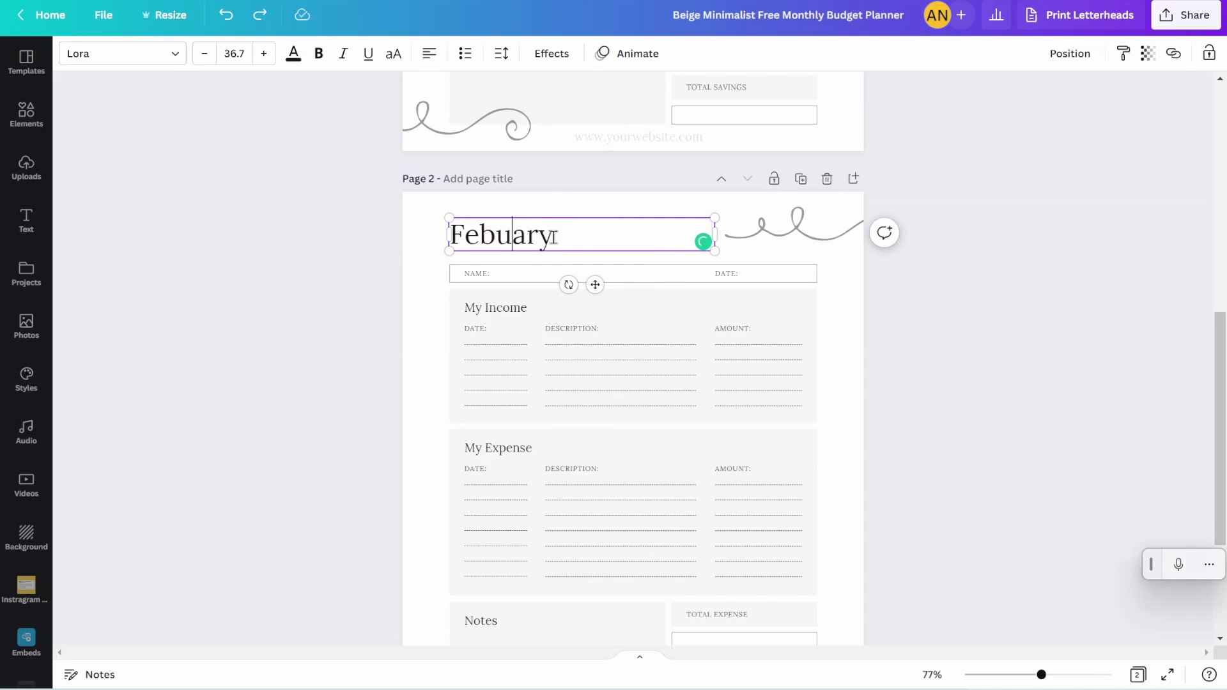
pyautogui.click(404, 286)
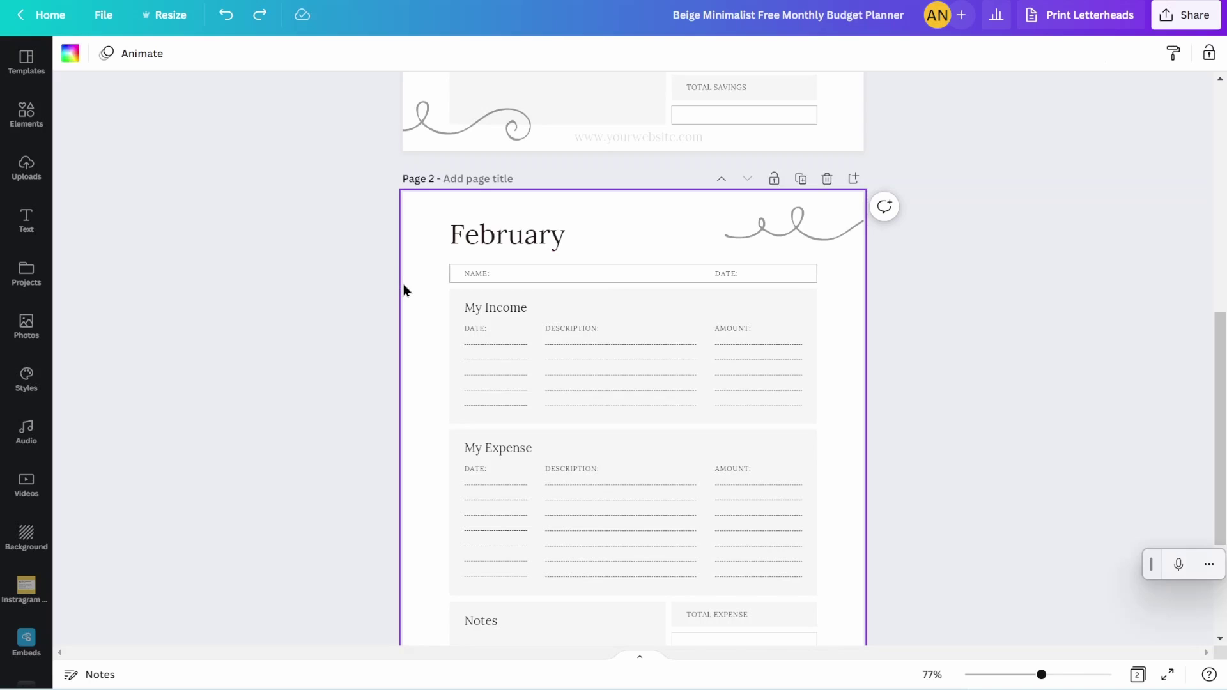
# Duplicate the February page into page 3 and change its title to March.
pyautogui.click(801, 181)
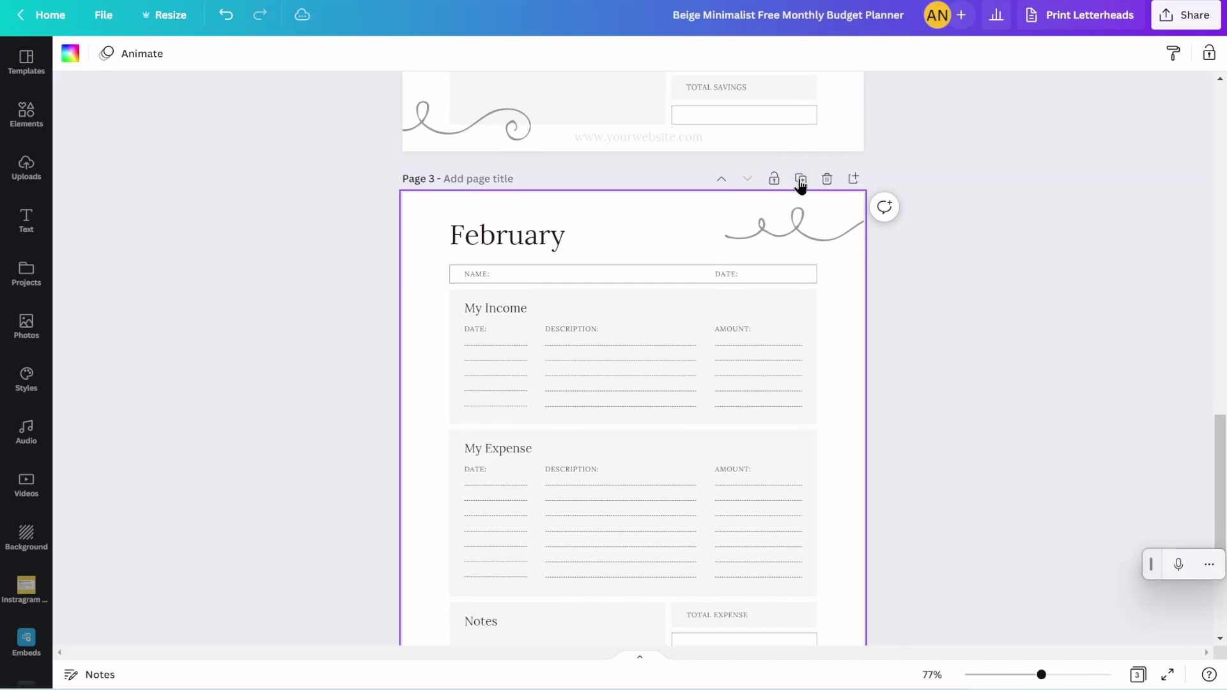
pyautogui.doubleClick(525, 239)
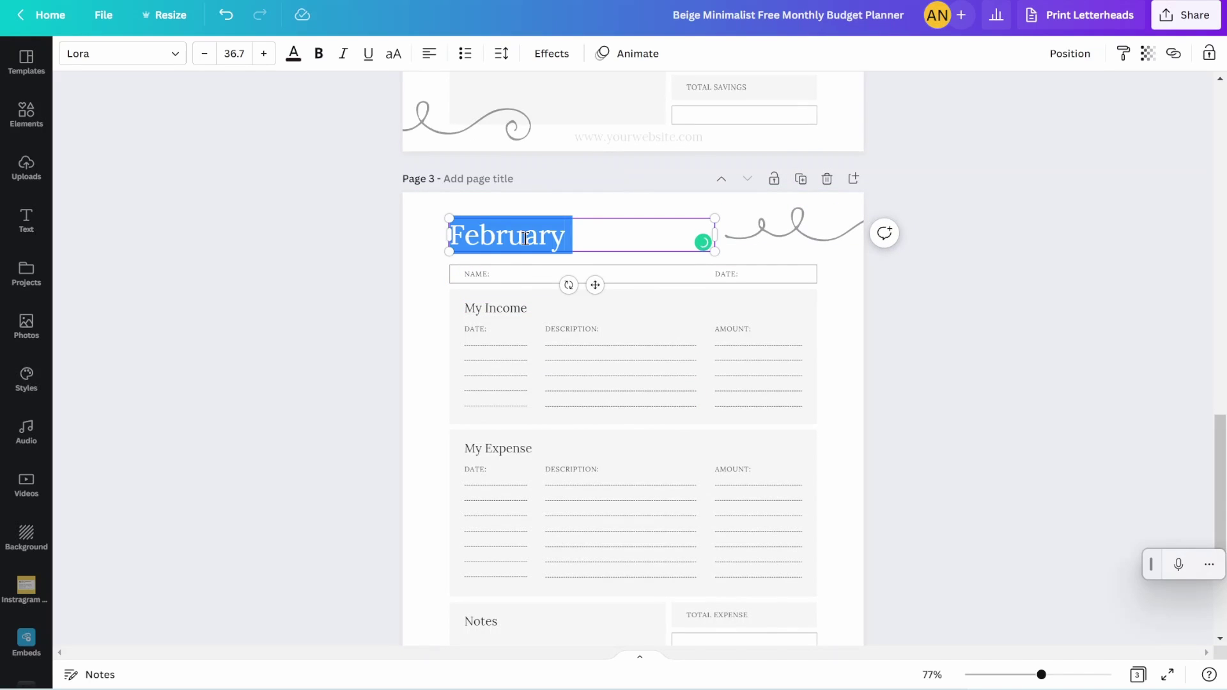
pyautogui.write('Mar')
pyautogui.click(422, 288)
pyautogui.scroll(15, 416, 290)
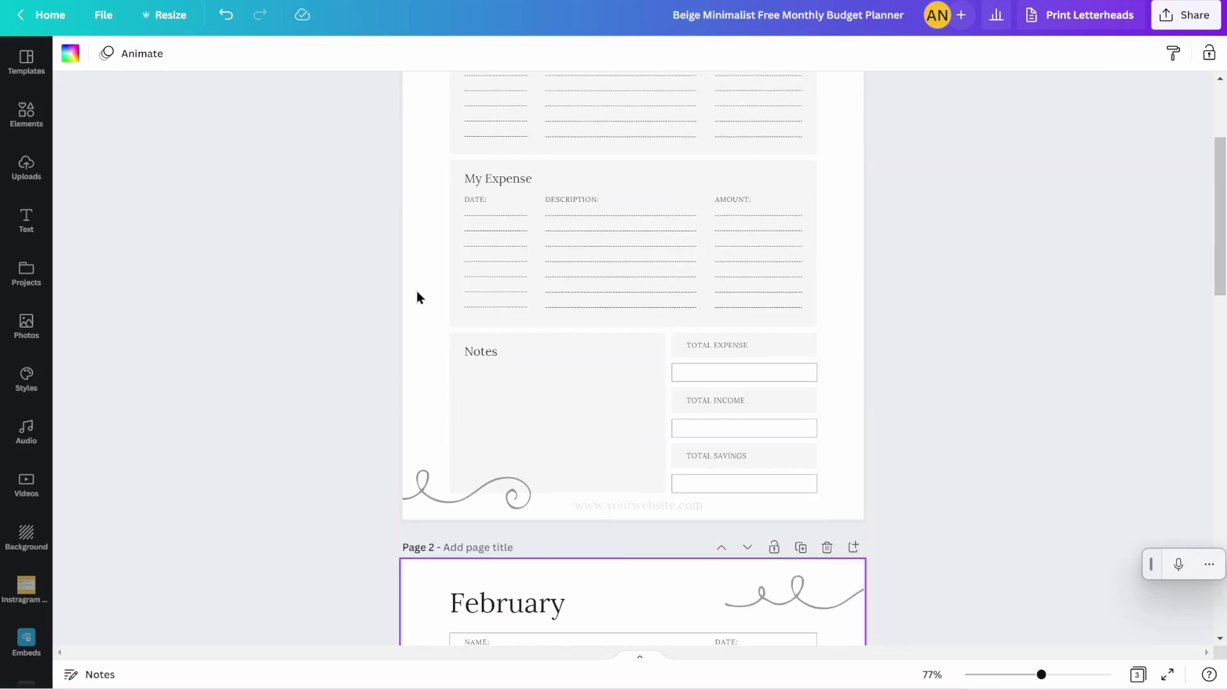
pyautogui.scroll(-5, 417, 291)
pyautogui.scroll(-15, 416, 290)
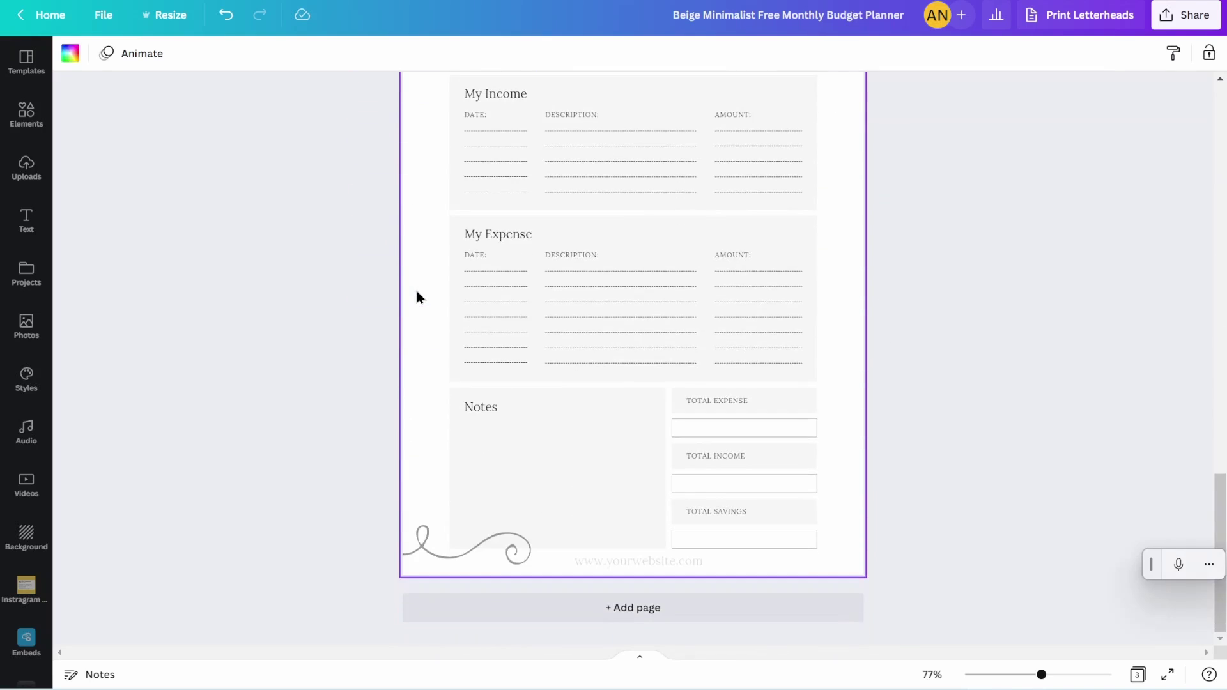
pyautogui.scroll(20, 417, 290)
pyautogui.scroll(2, 417, 291)
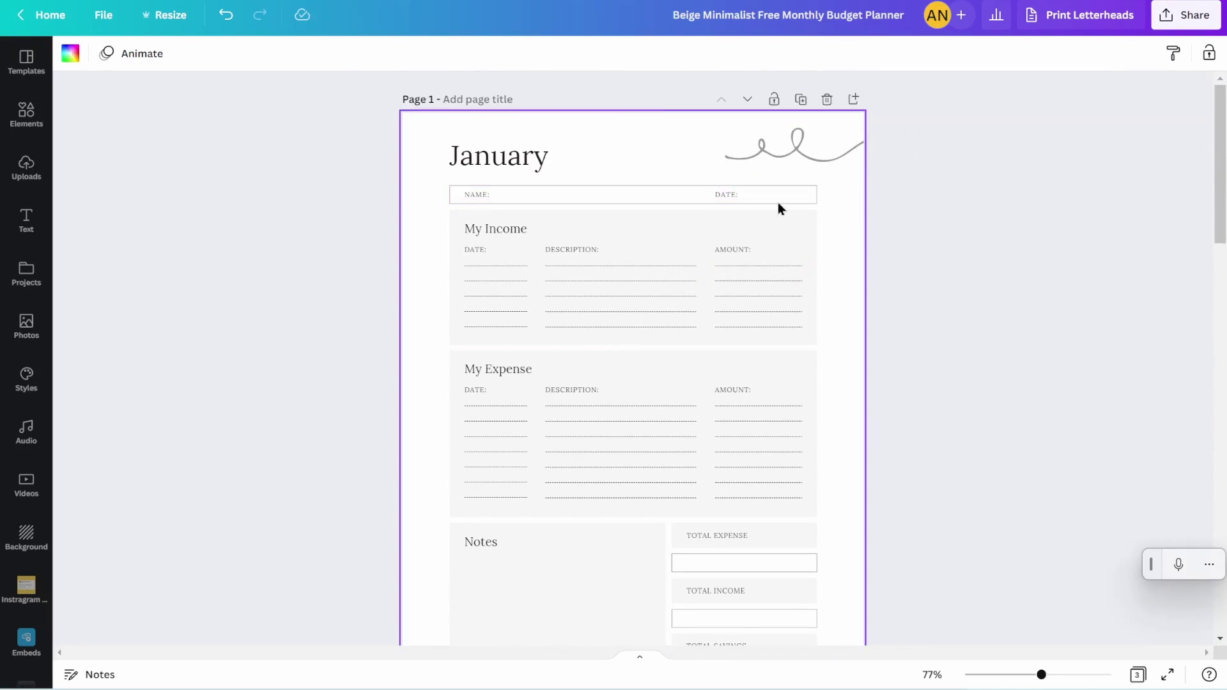
pyautogui.scroll(-4, 930, 249)
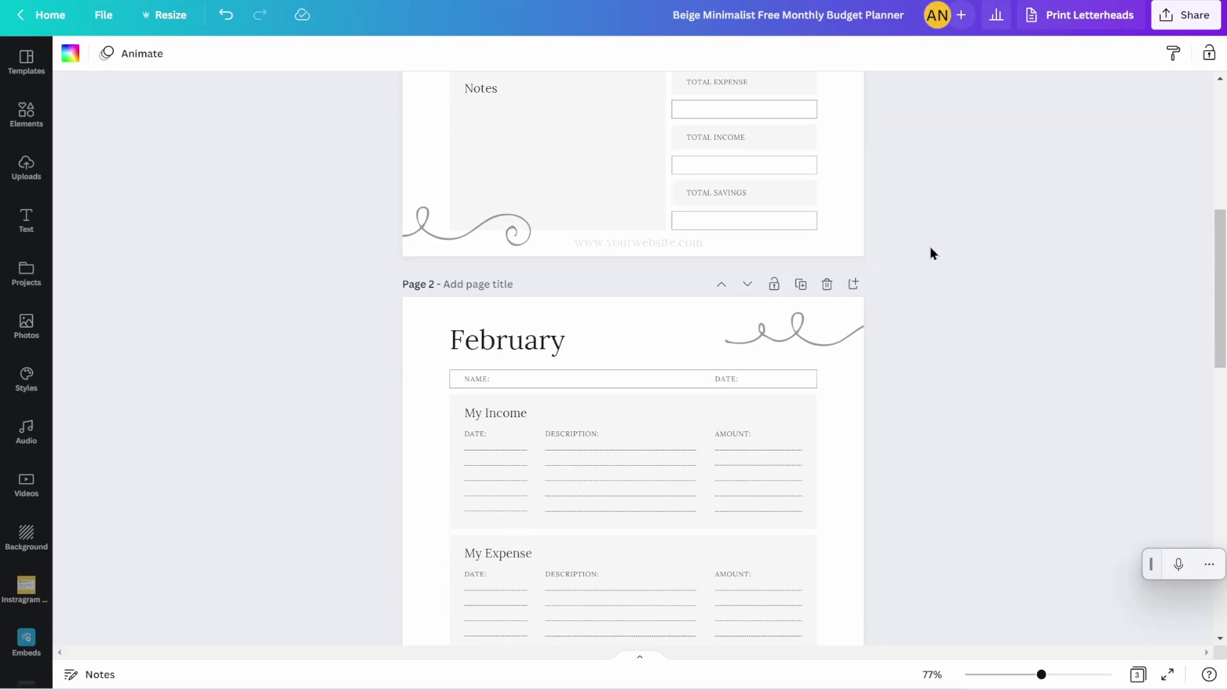
pyautogui.scroll(-7, 930, 247)
pyautogui.scroll(1, 930, 247)
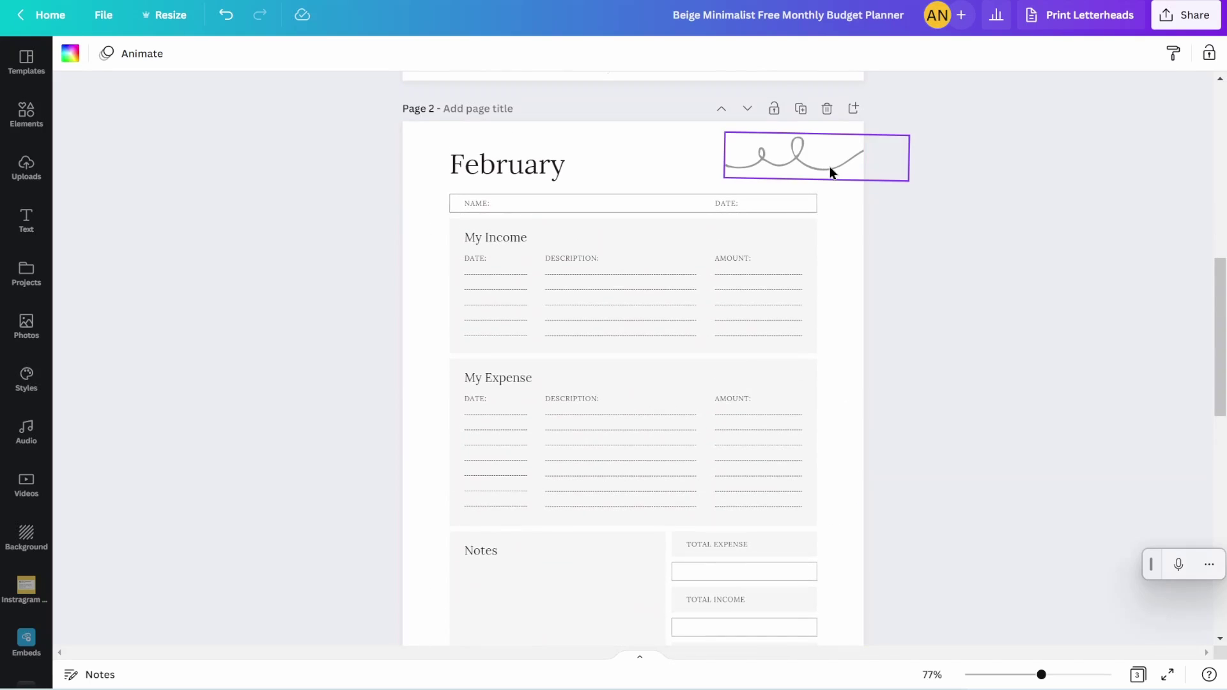
pyautogui.scroll(-2, 400, 567)
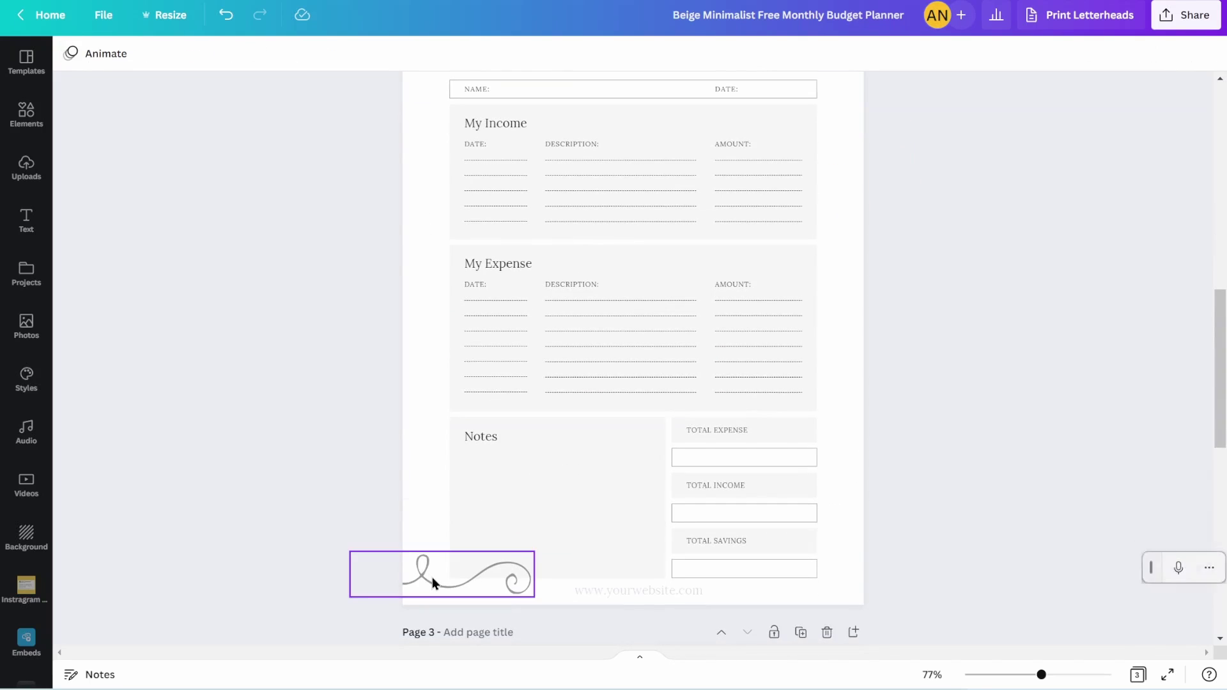
# Add a sketched heart graphic from a 'heart' search, shrunk beside the February title.
pyautogui.click(26, 115)
pyautogui.click(206, 68)
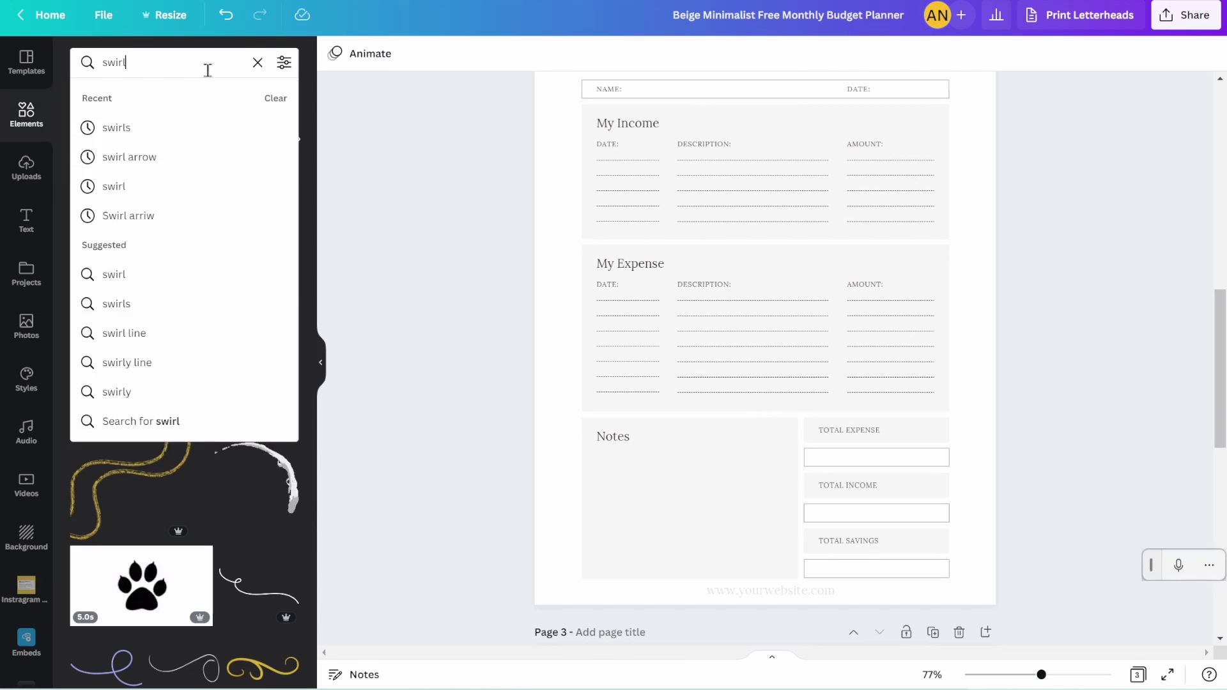
pyautogui.doubleClick(208, 69)
pyautogui.write('heart')
pyautogui.press('Return')
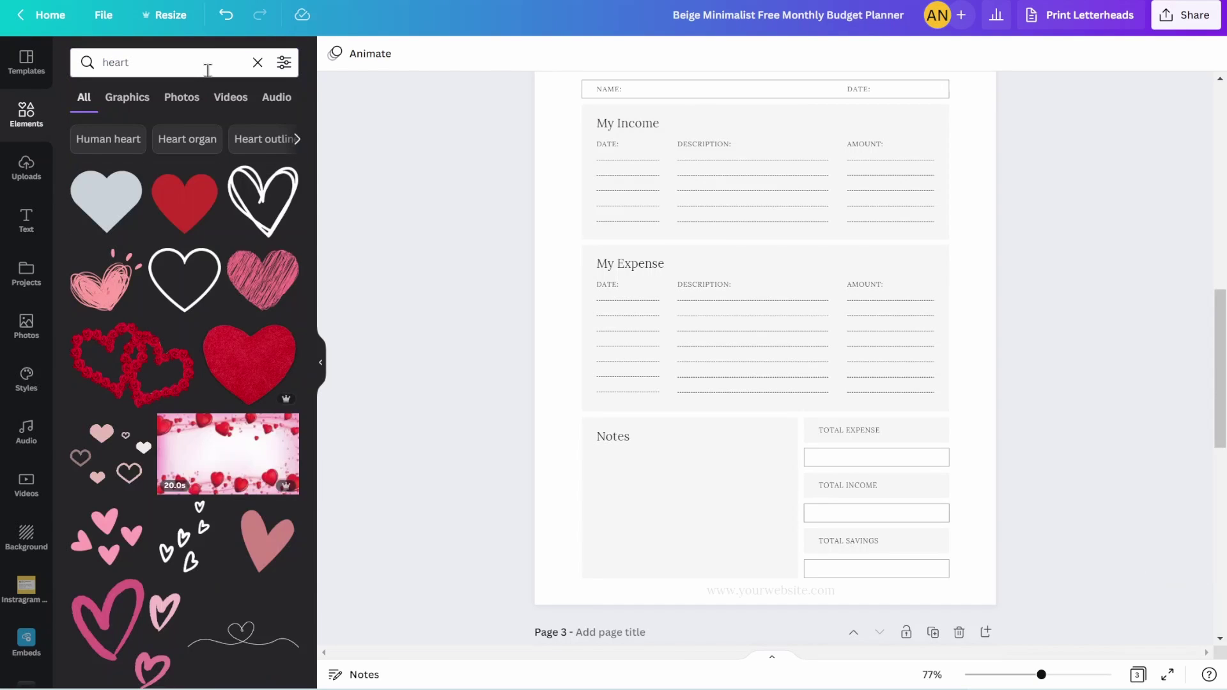
pyautogui.scroll(5, 561, 236)
pyautogui.click(262, 201)
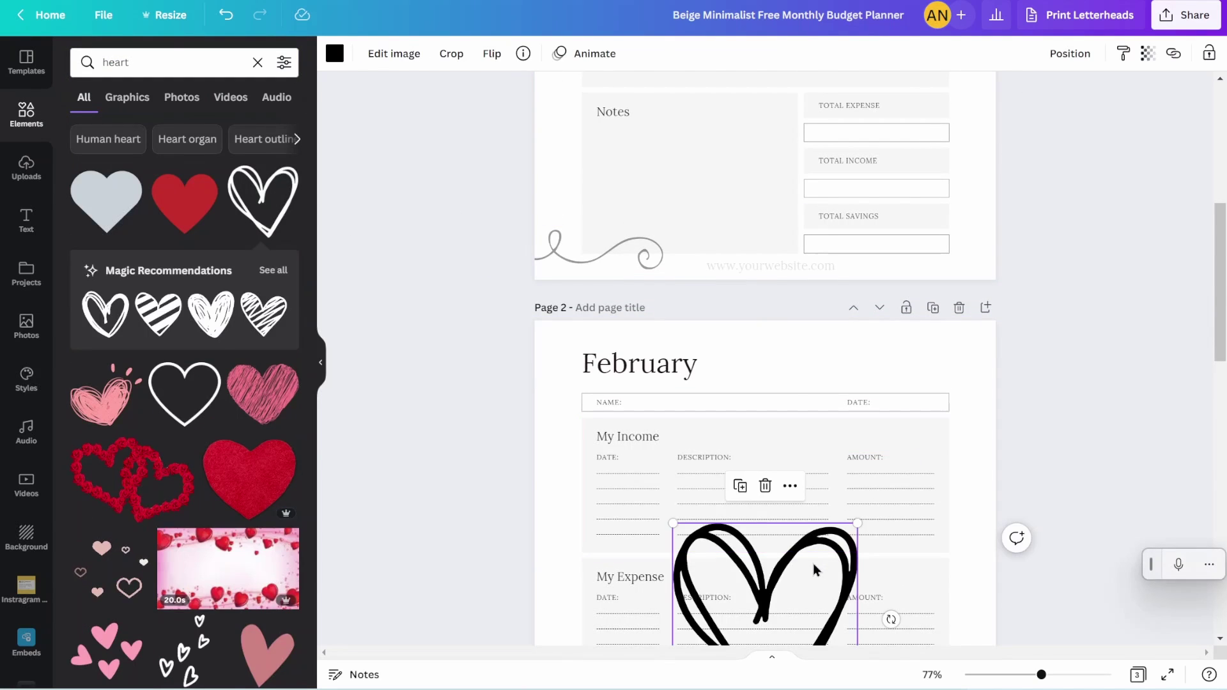
pyautogui.moveTo(809, 567); pyautogui.dragTo(886, 424)
pyautogui.moveTo(934, 377); pyautogui.dragTo(961, 355)
# Copy the page 1 swirl's faded style onto the heart.
pyautogui.click(1123, 55)
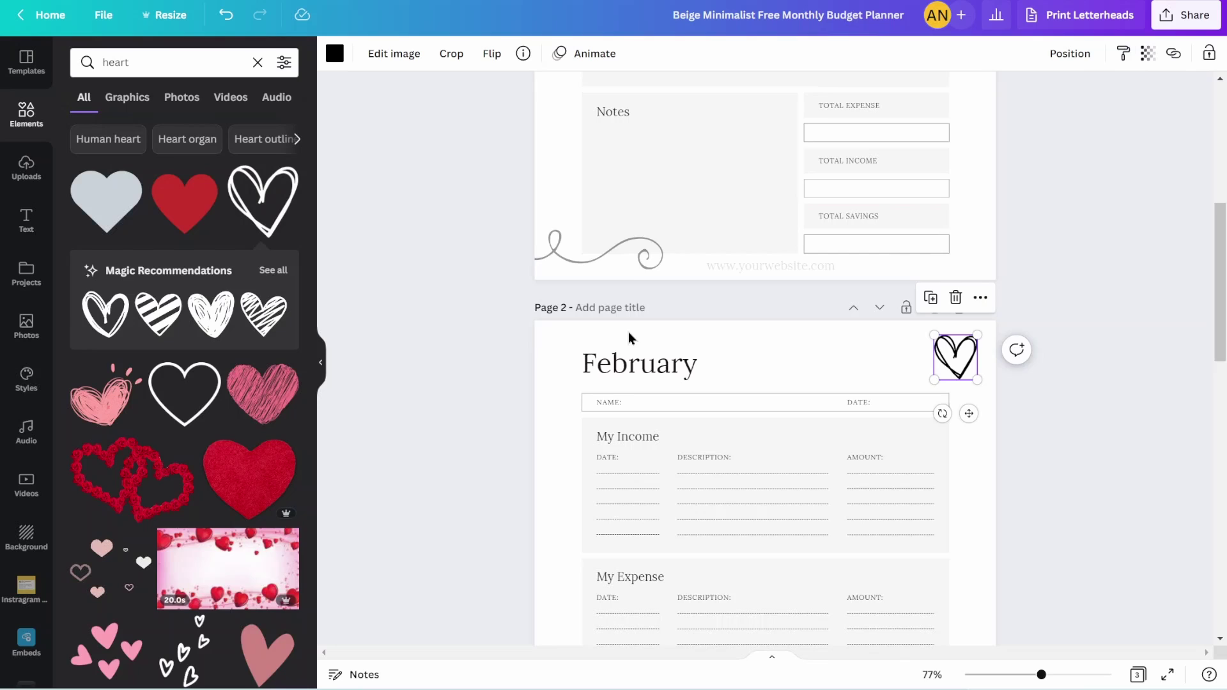
pyautogui.click(620, 264)
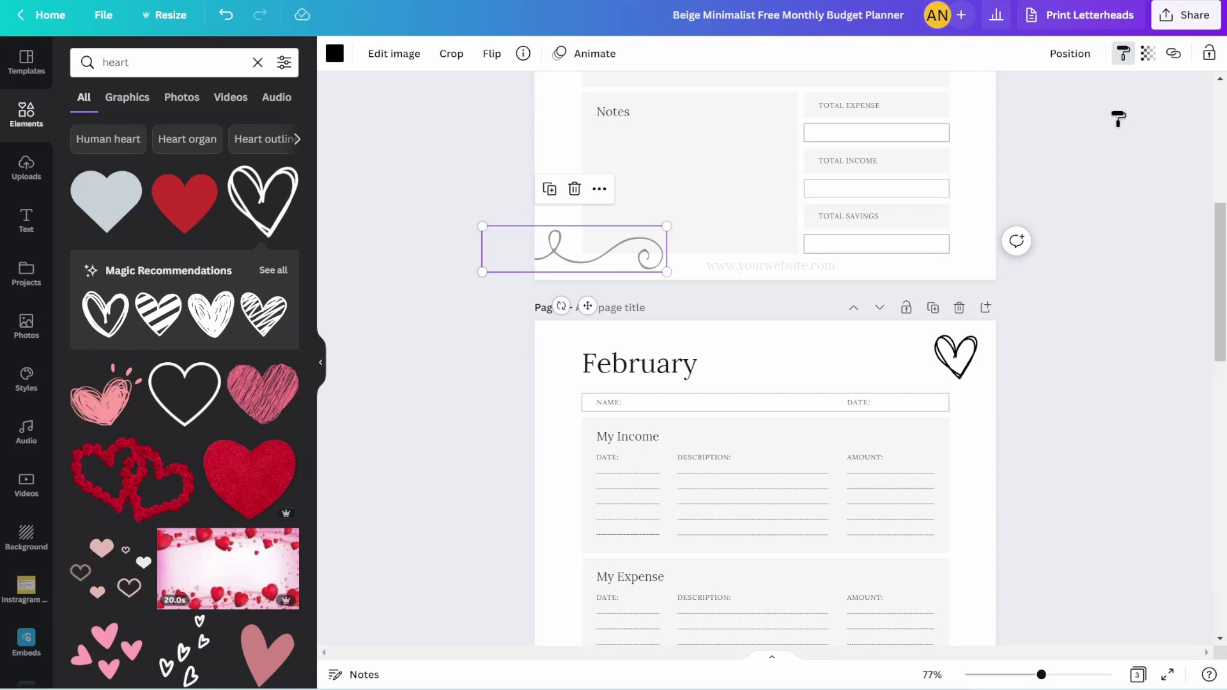
pyautogui.click(1159, 56)
pyautogui.click(1138, 55)
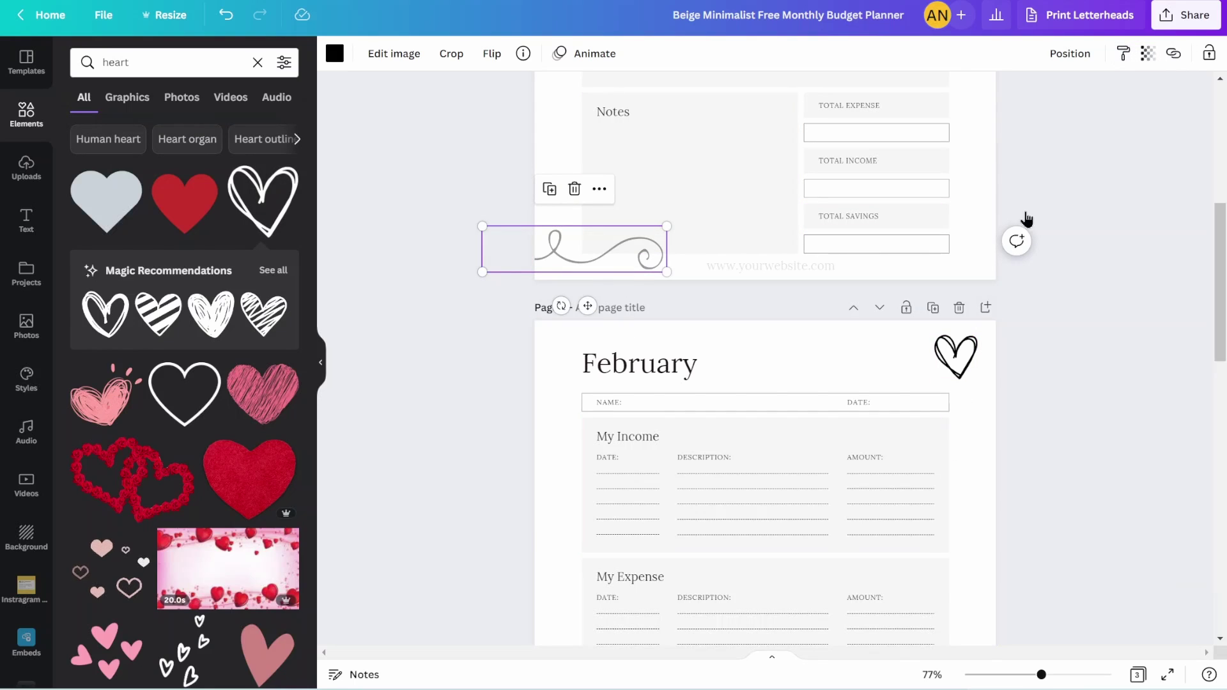
pyautogui.click(1123, 54)
pyautogui.click(956, 356)
pyautogui.click(1102, 340)
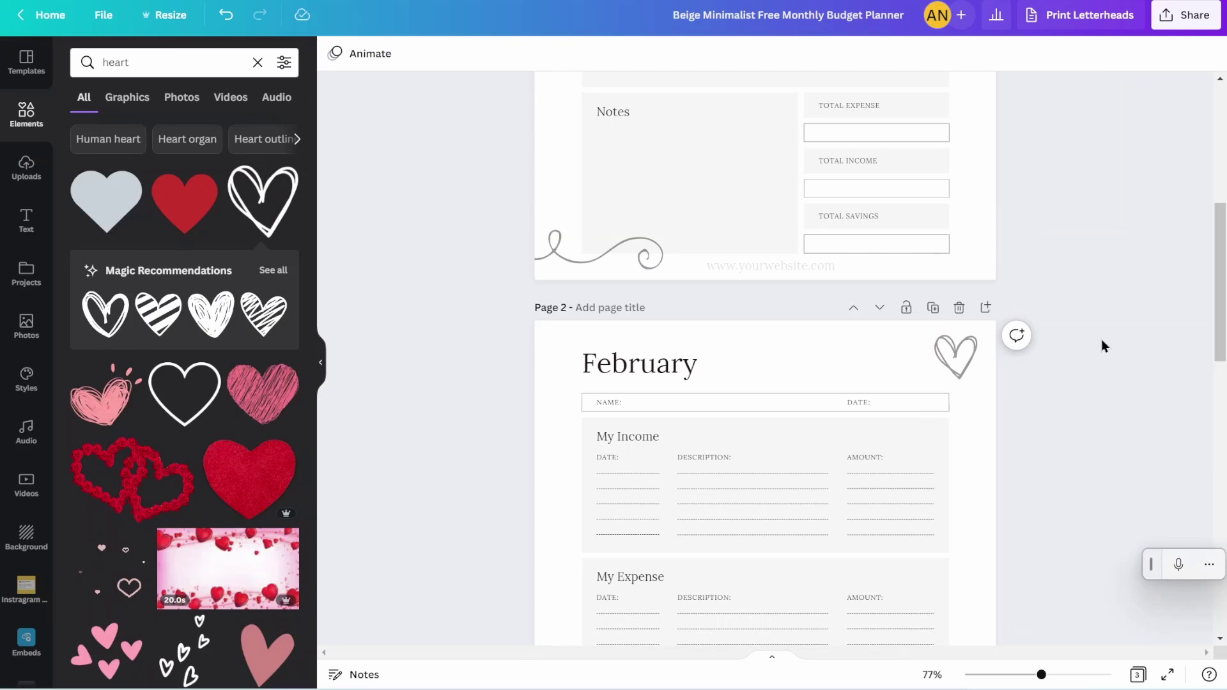
pyautogui.scroll(-1, 1102, 340)
pyautogui.scroll(-8, 1102, 340)
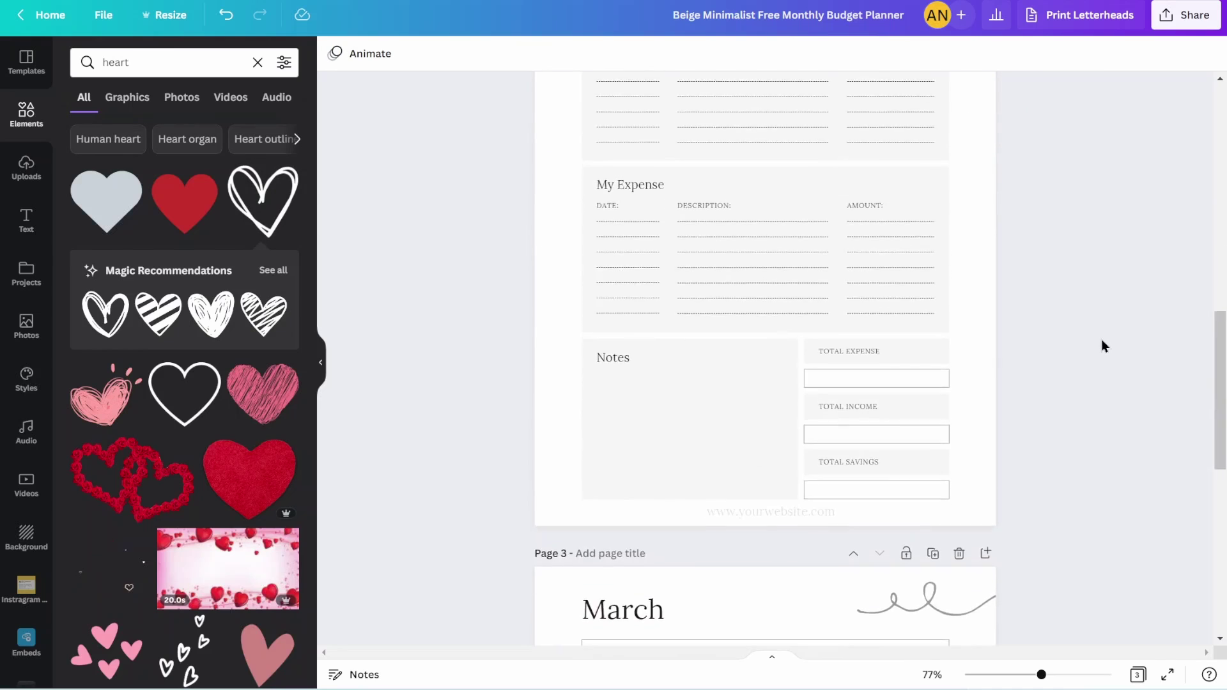
# Delete the March page's top swirl and add an outline flower from a 'flower outline' search.
pyautogui.click(952, 419)
pyautogui.press('Delete')
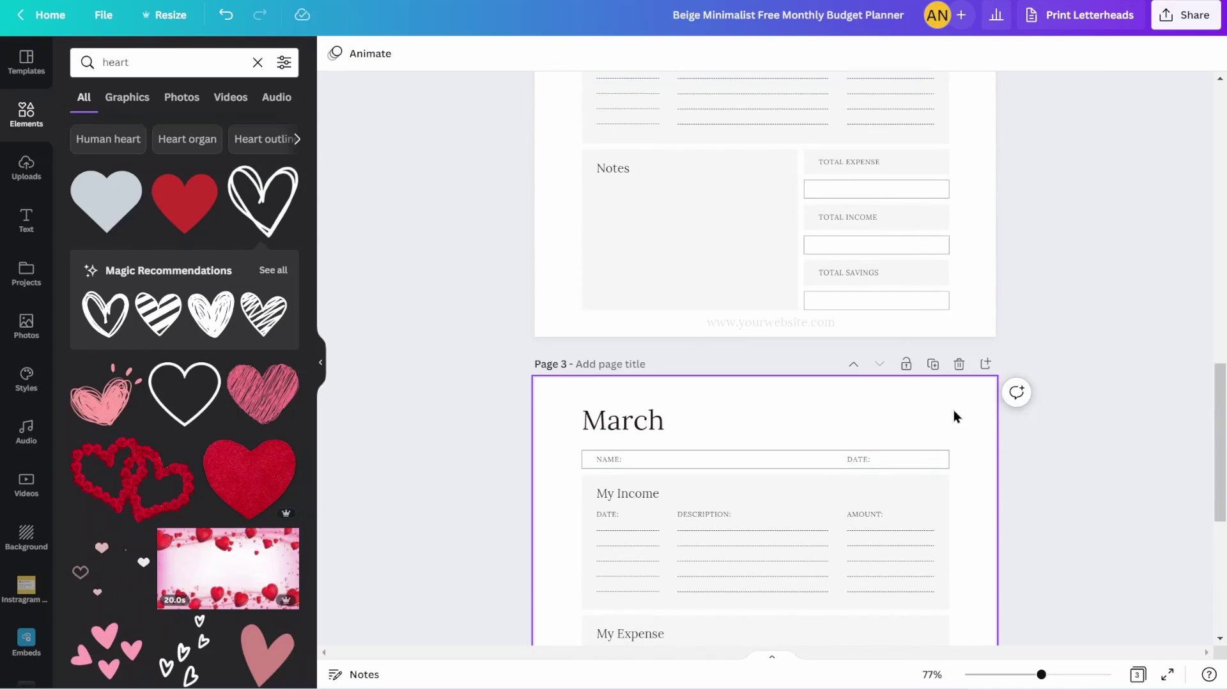
pyautogui.click(128, 59)
pyautogui.doubleClick(136, 59)
pyautogui.write('flow')
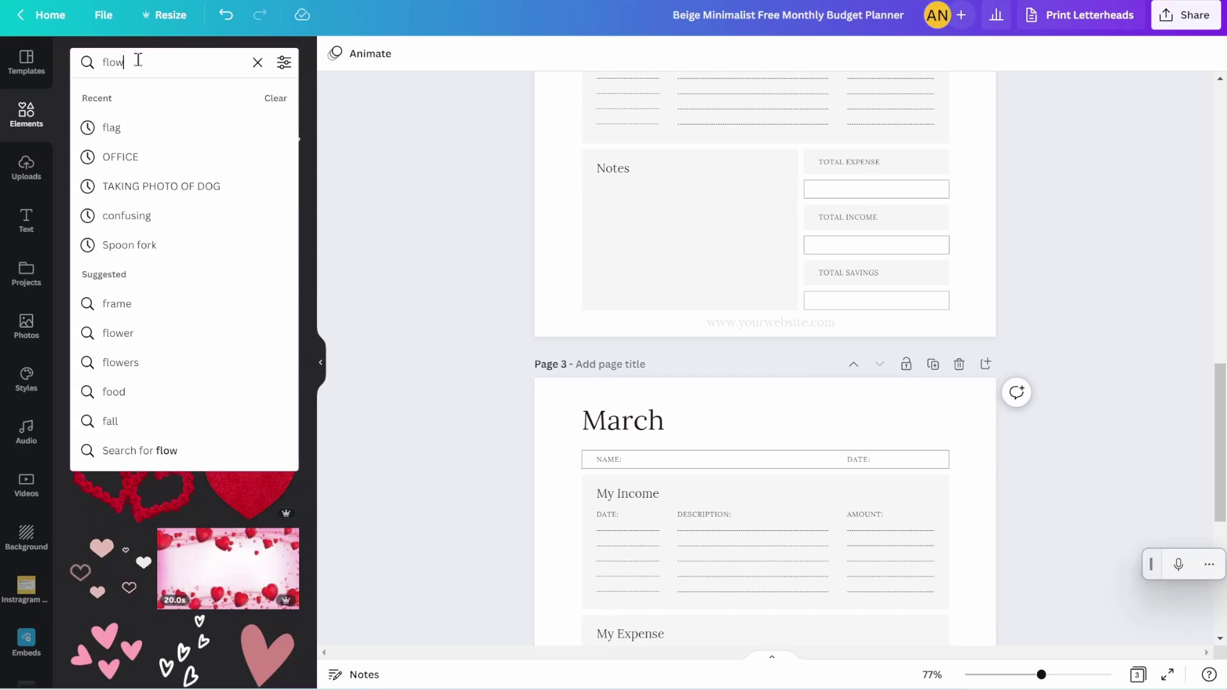
pyautogui.write('er outline')
pyautogui.press('Return')
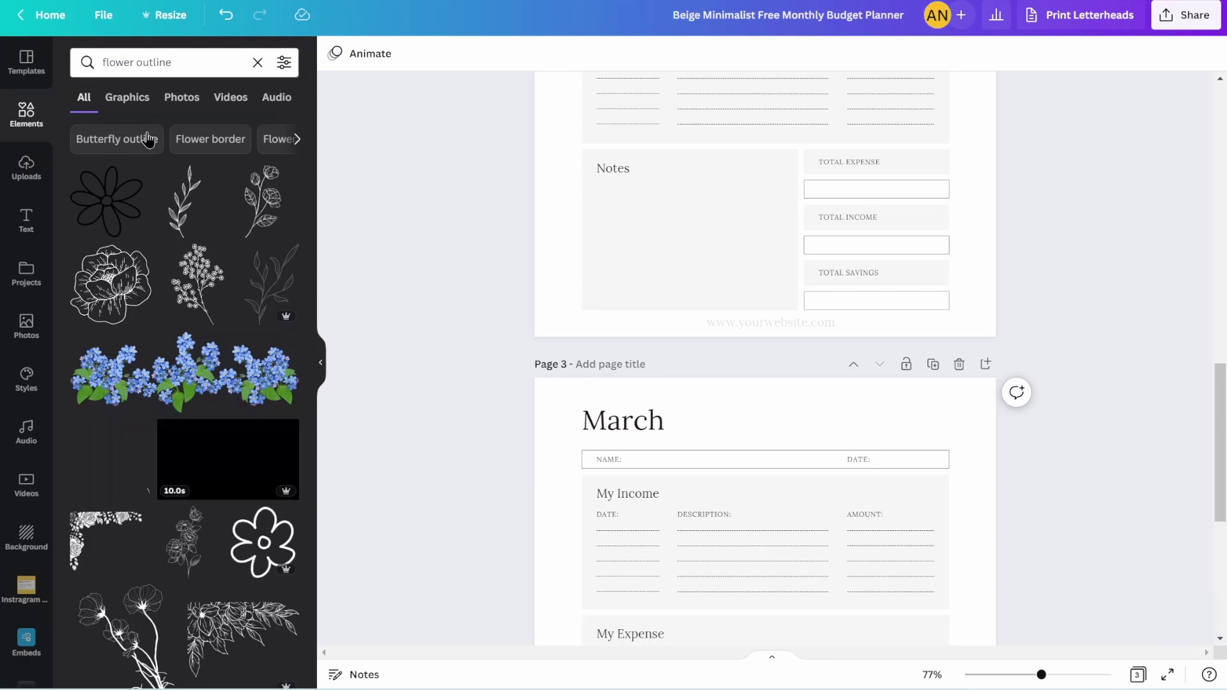
pyautogui.click(117, 203)
# Shrink the flower and move it to the top right beside the March title.
pyautogui.scroll(-3, 842, 493)
pyautogui.moveTo(844, 498); pyautogui.dragTo(915, 362)
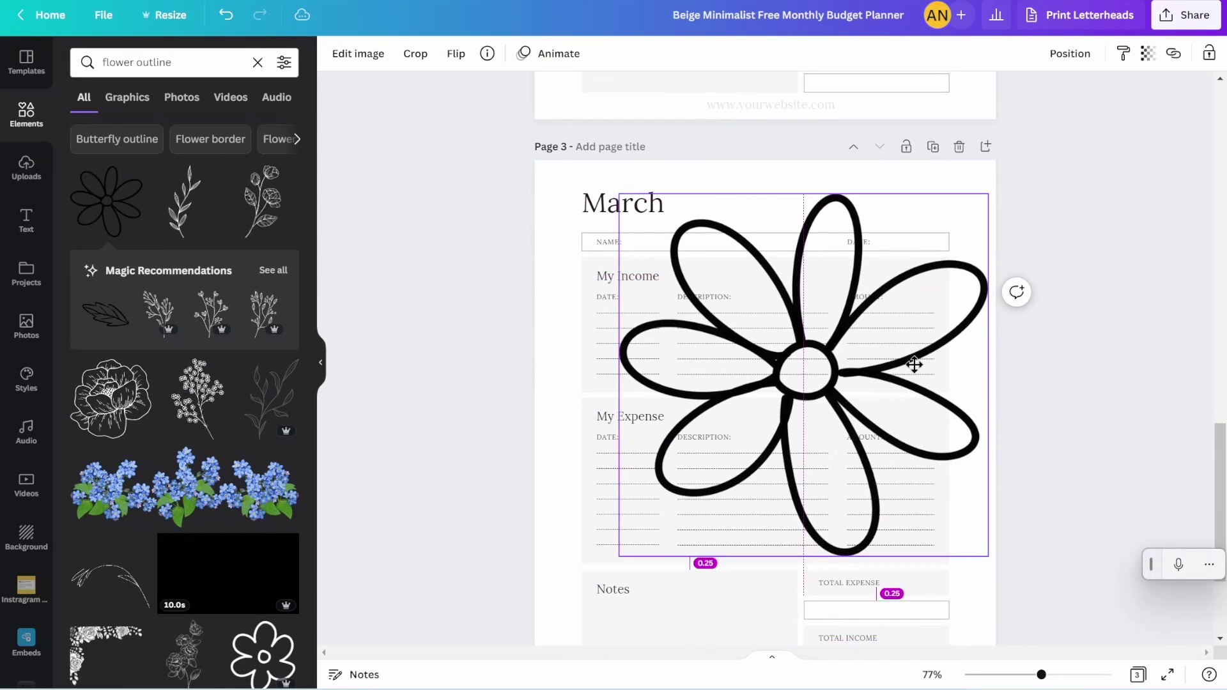
pyautogui.moveTo(989, 192); pyautogui.dragTo(677, 500)
pyautogui.moveTo(649, 539); pyautogui.dragTo(959, 211)
pyautogui.scroll(8, 725, 241)
# Copy the February heart's faded style onto the March flower.
pyautogui.click(955, 131)
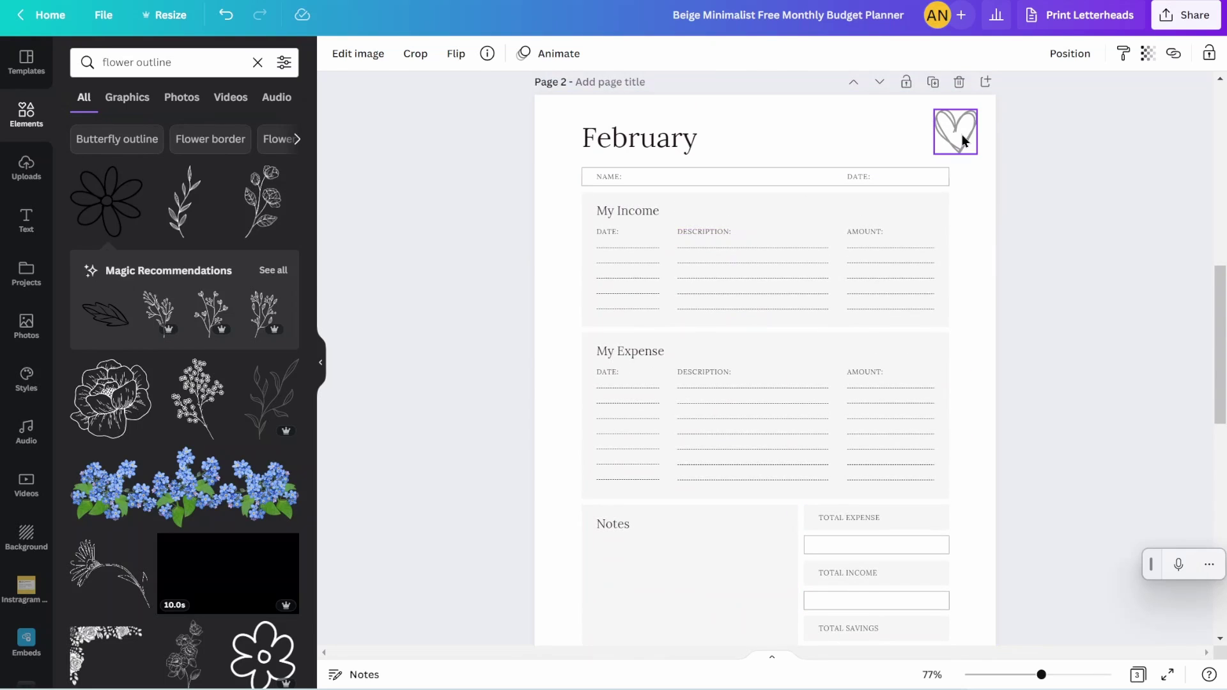
pyautogui.scroll(-5, 1034, 262)
pyautogui.click(956, 429)
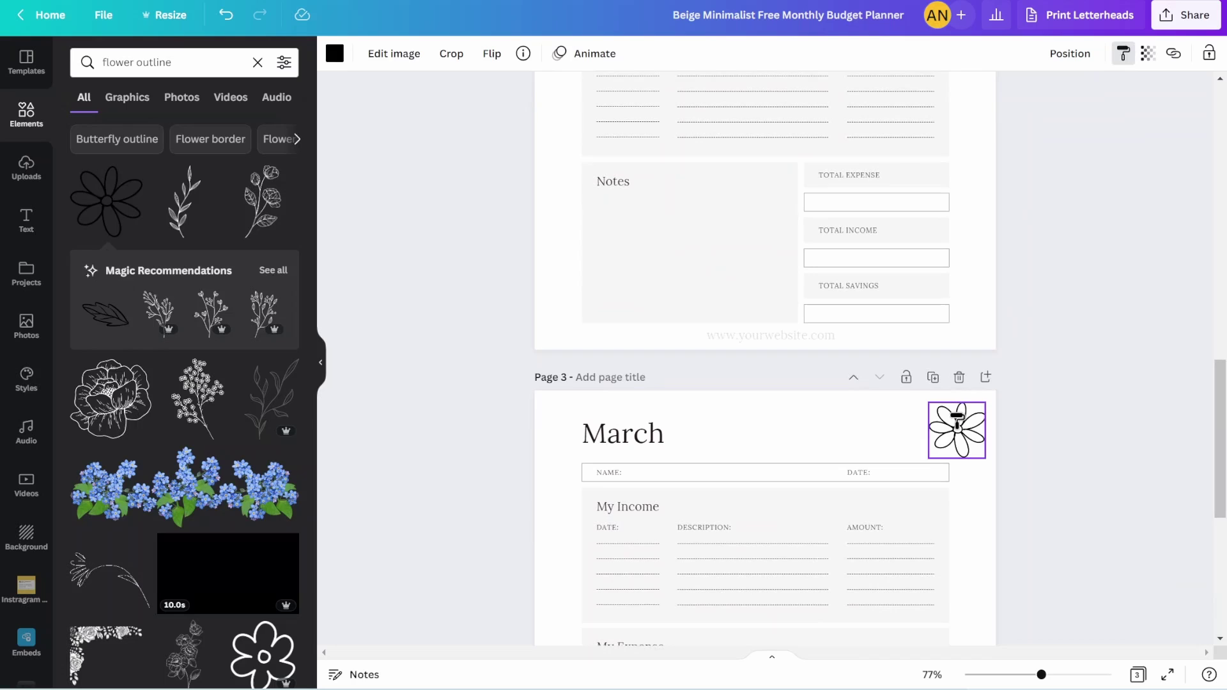
pyautogui.click(1050, 447)
pyautogui.scroll(-3, 1050, 447)
pyautogui.scroll(-3, 1050, 446)
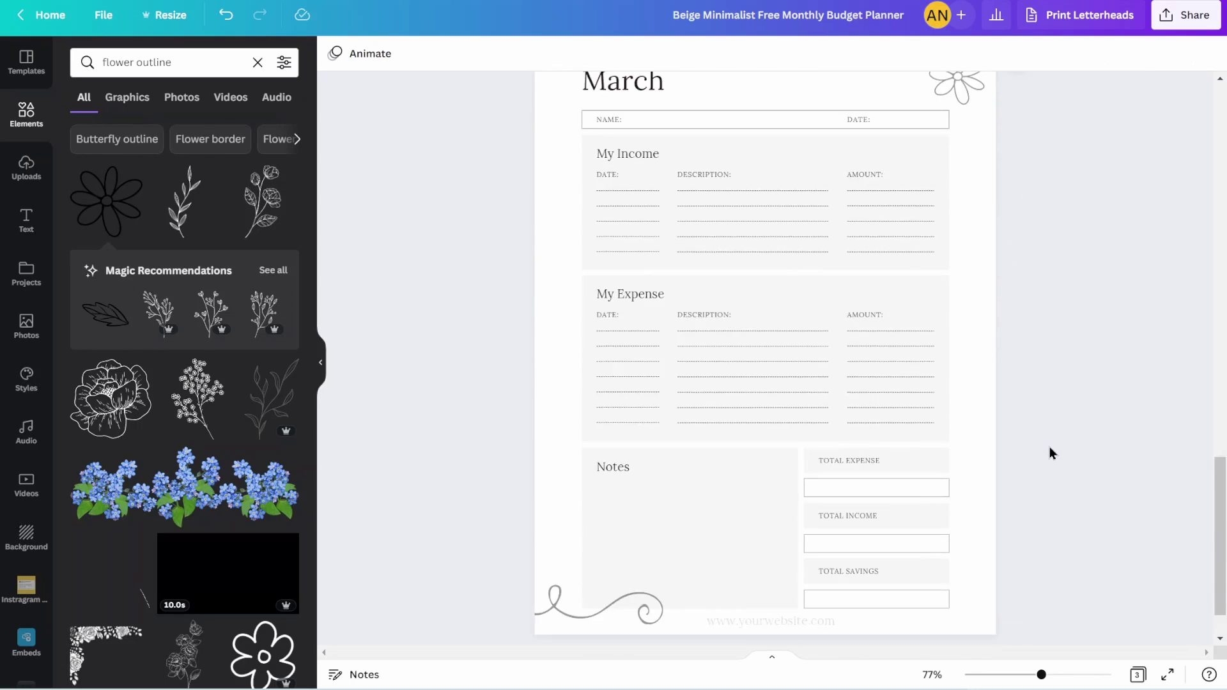
pyautogui.scroll(1, 1049, 447)
# Delete the swirl at the bottom of the March page.
pyautogui.click(572, 640)
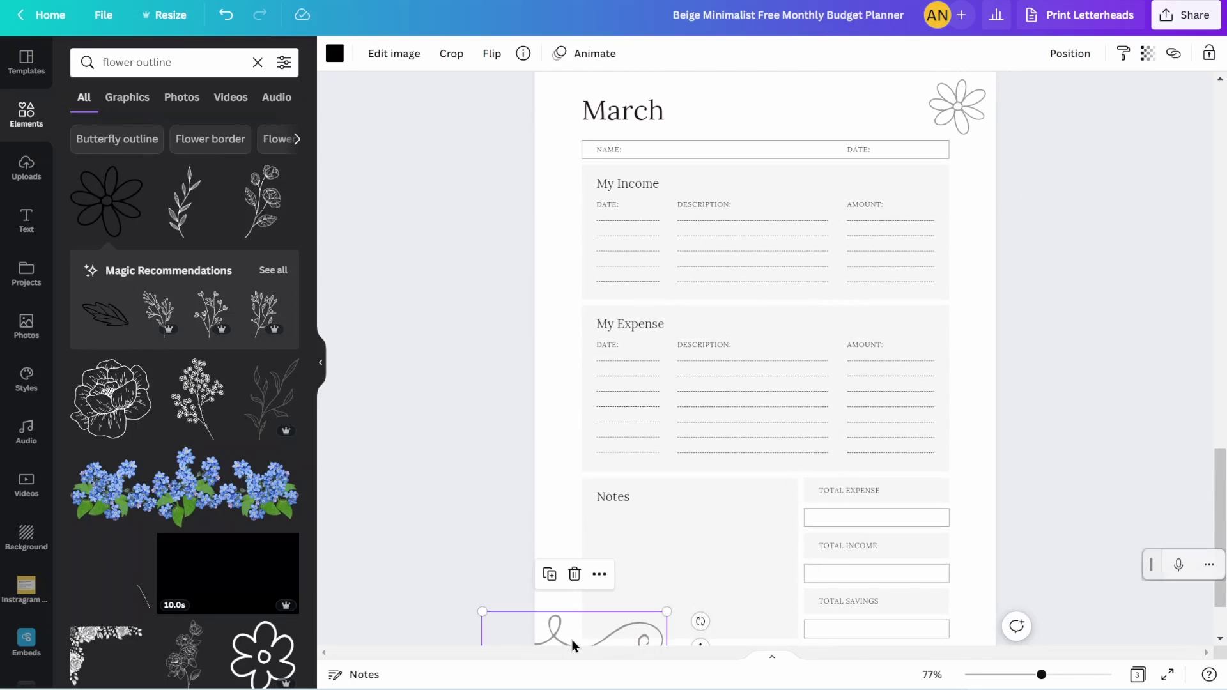
pyautogui.press('Delete')
pyautogui.scroll(3, 572, 640)
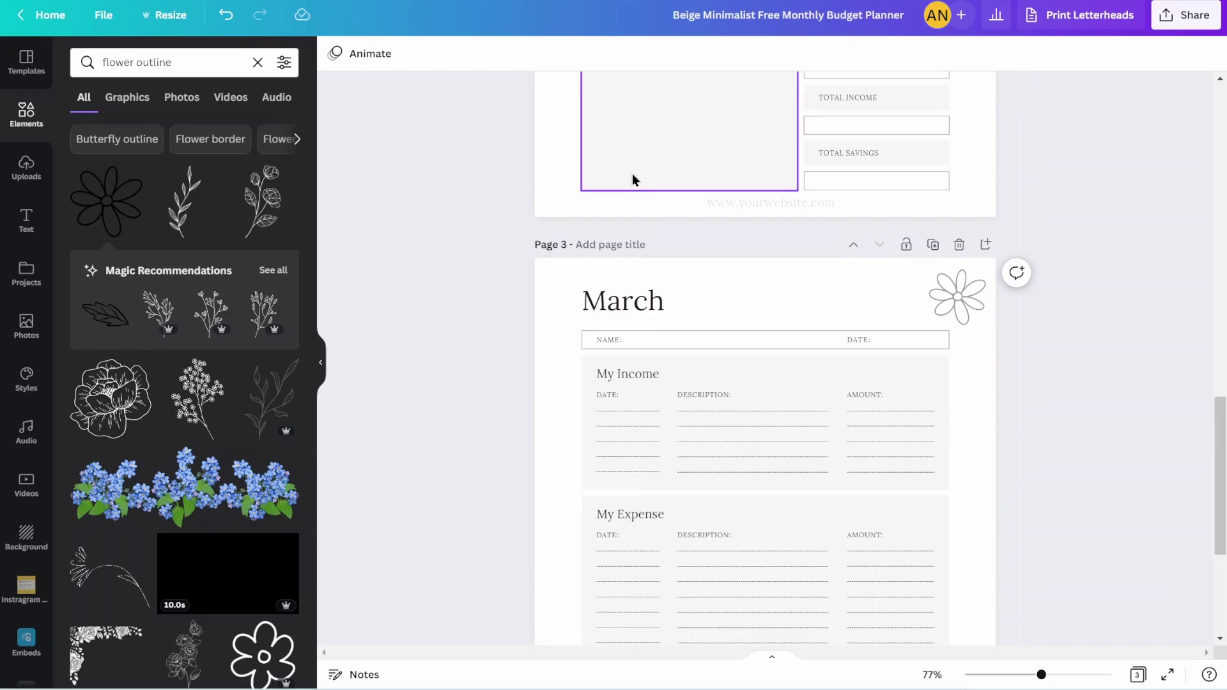
pyautogui.scroll(15, 632, 174)
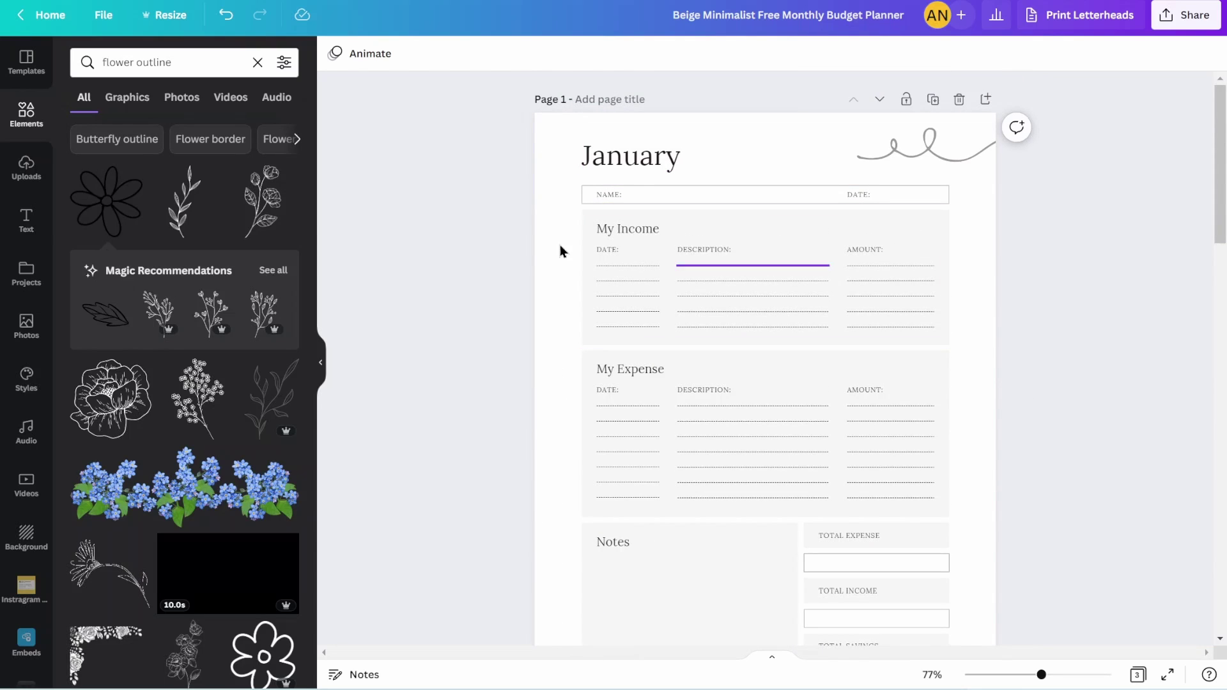
# Retitle the design 'Monthly Budget Tracker', confirm it in the File menu, and collapse the elements panel.
pyautogui.click(791, 16)
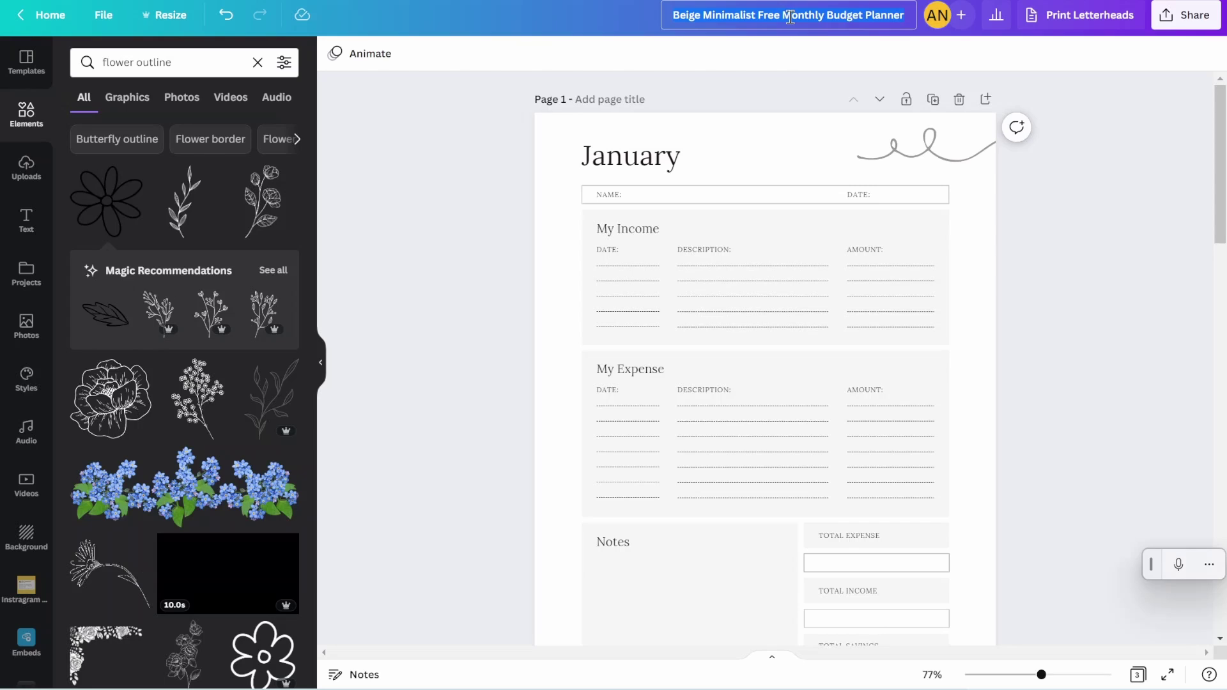
pyautogui.write('Monthly Budget Trackers')
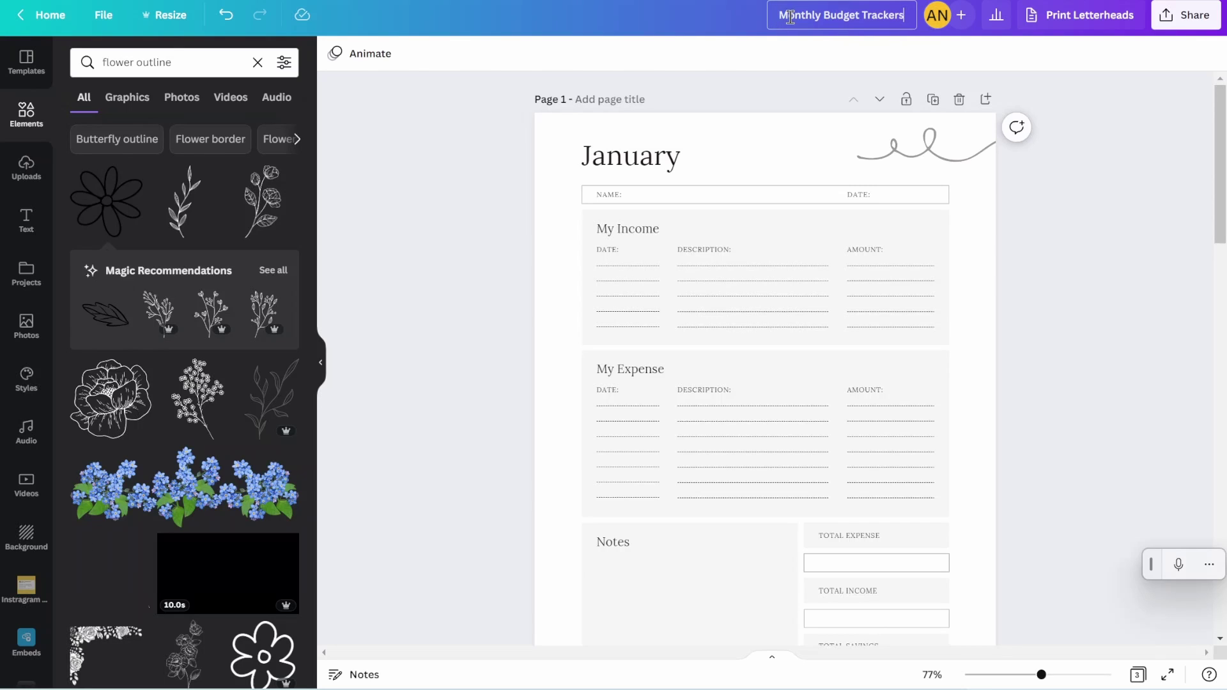
pyautogui.press('BackSpace')
pyautogui.click(113, 17)
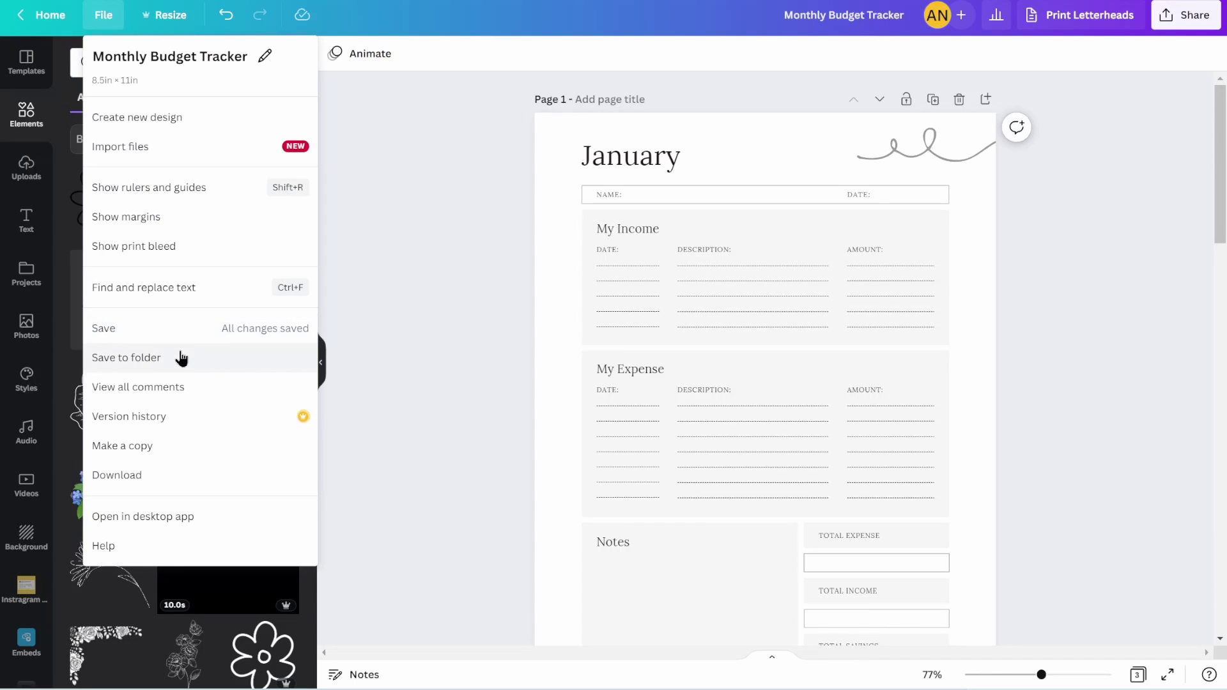
pyautogui.click(474, 355)
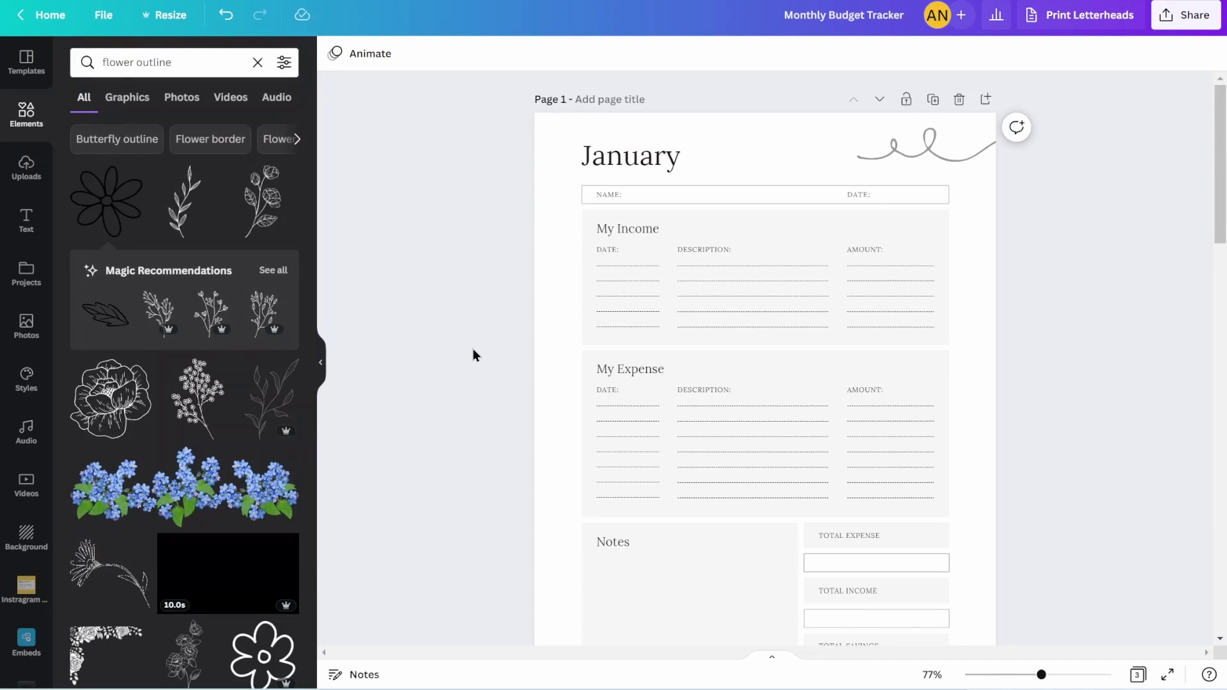
pyautogui.click(323, 363)
# In Share > Download, set the file type to PDF Standard.
pyautogui.click(1186, 14)
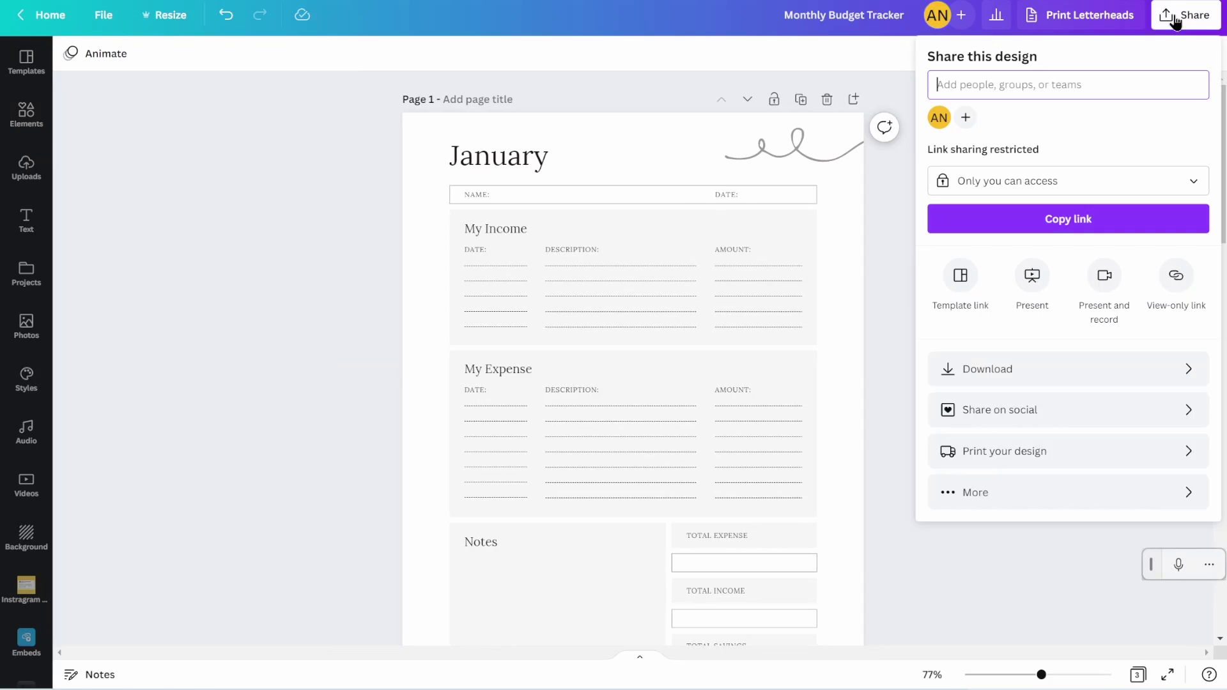
pyautogui.click(1074, 368)
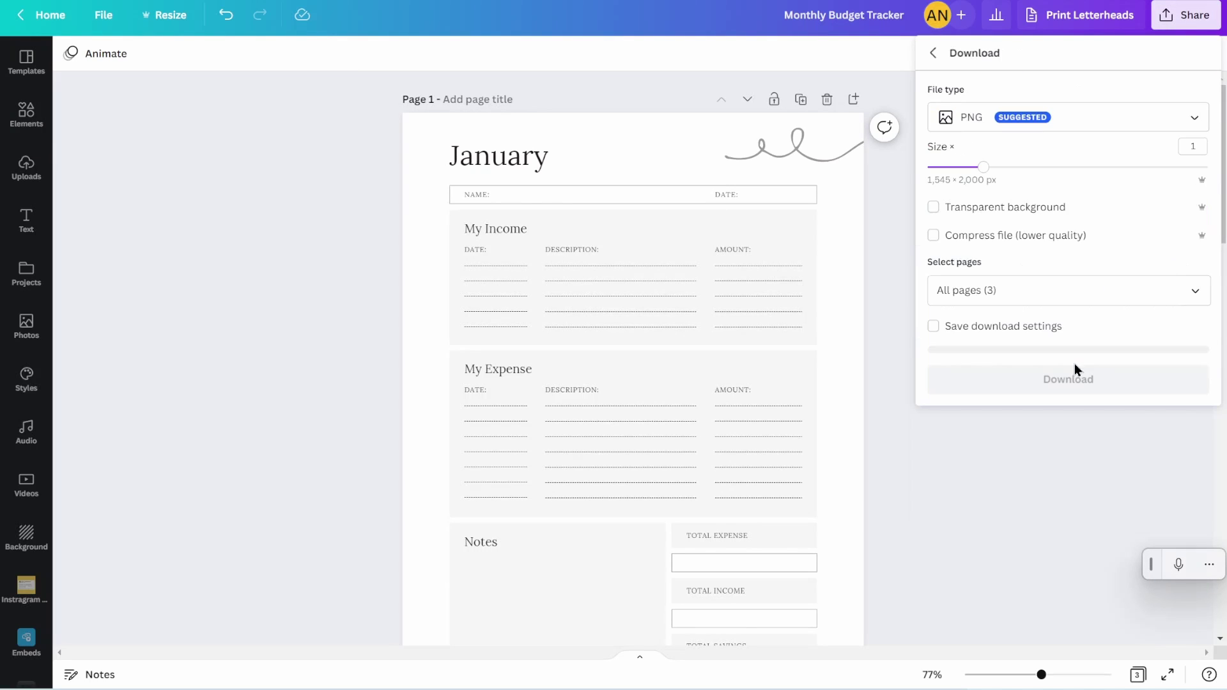
pyautogui.click(1058, 124)
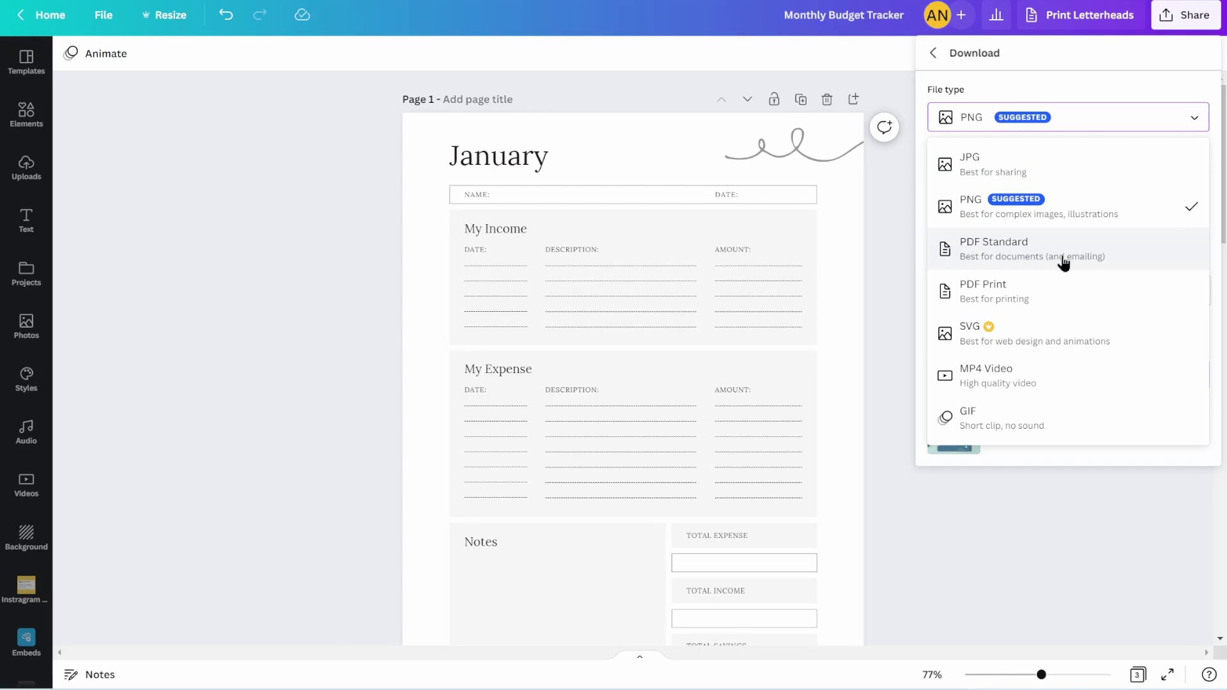
pyautogui.click(1053, 292)
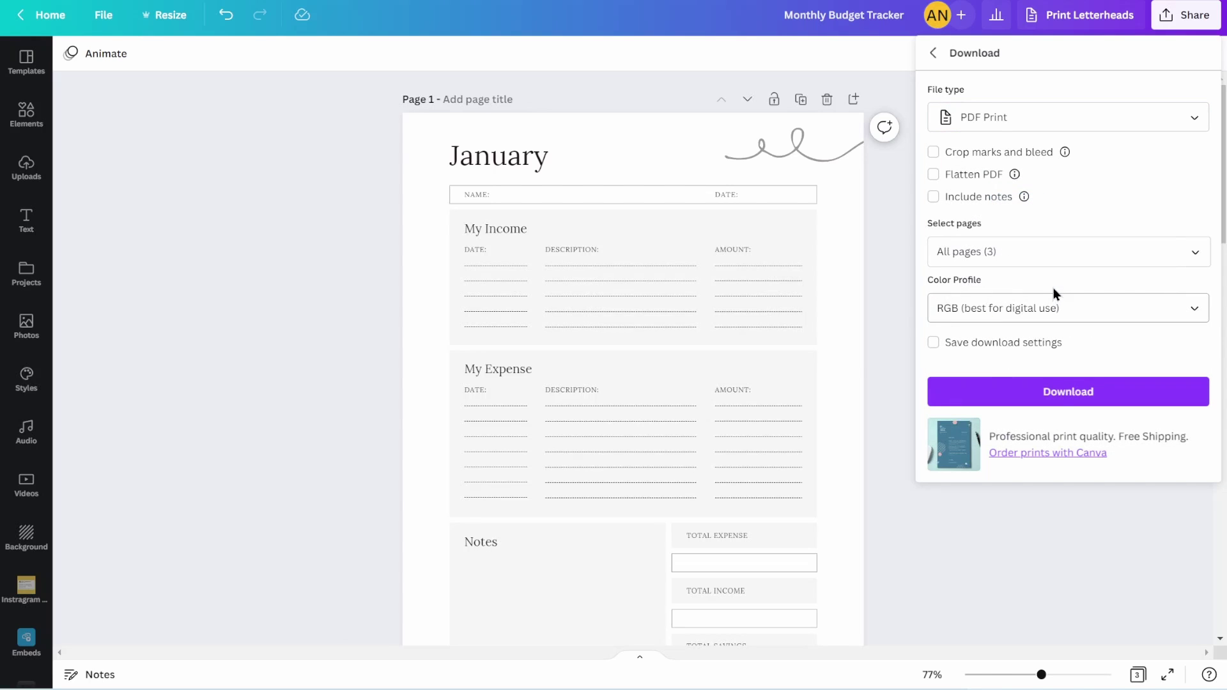
pyautogui.click(1019, 312)
pyautogui.click(1141, 183)
pyautogui.click(1054, 118)
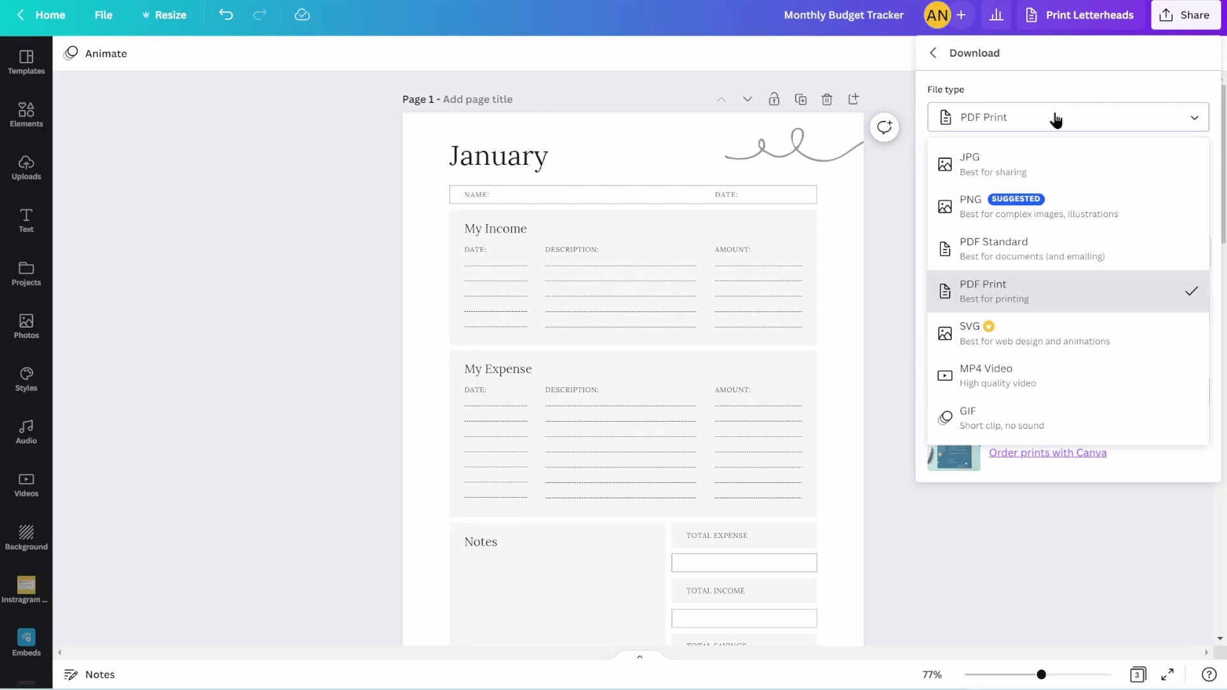
pyautogui.click(1008, 249)
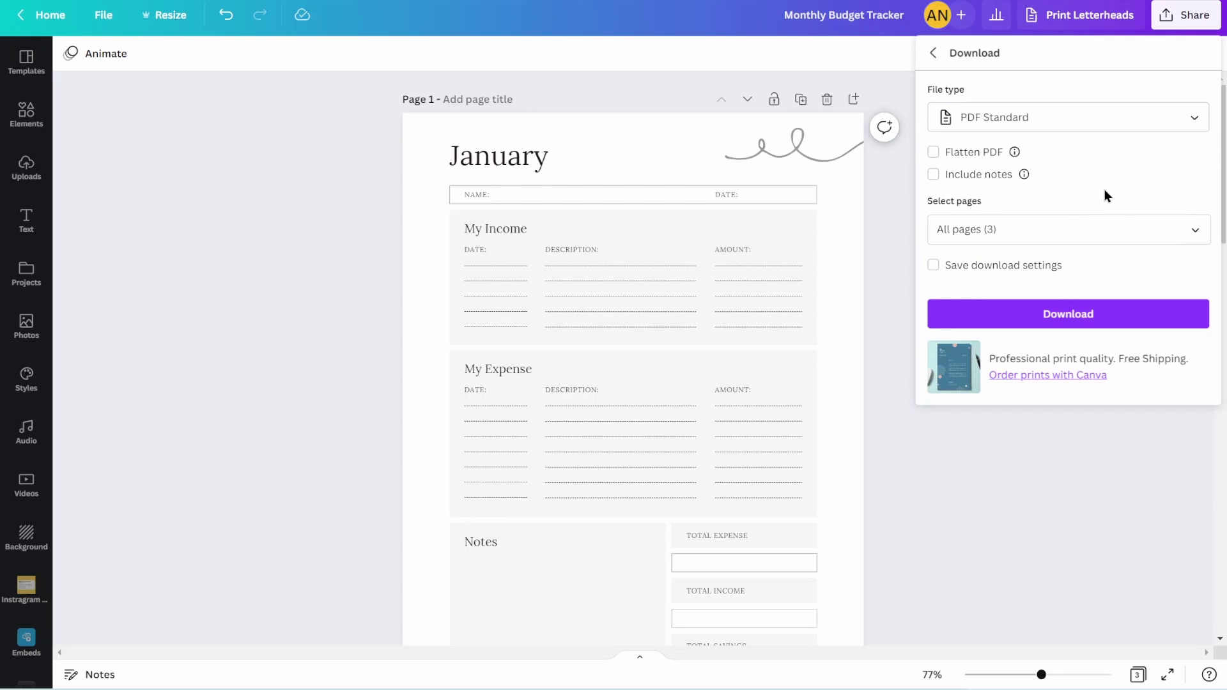
# Limit the download's page selection to Page 2 only.
pyautogui.click(1106, 228)
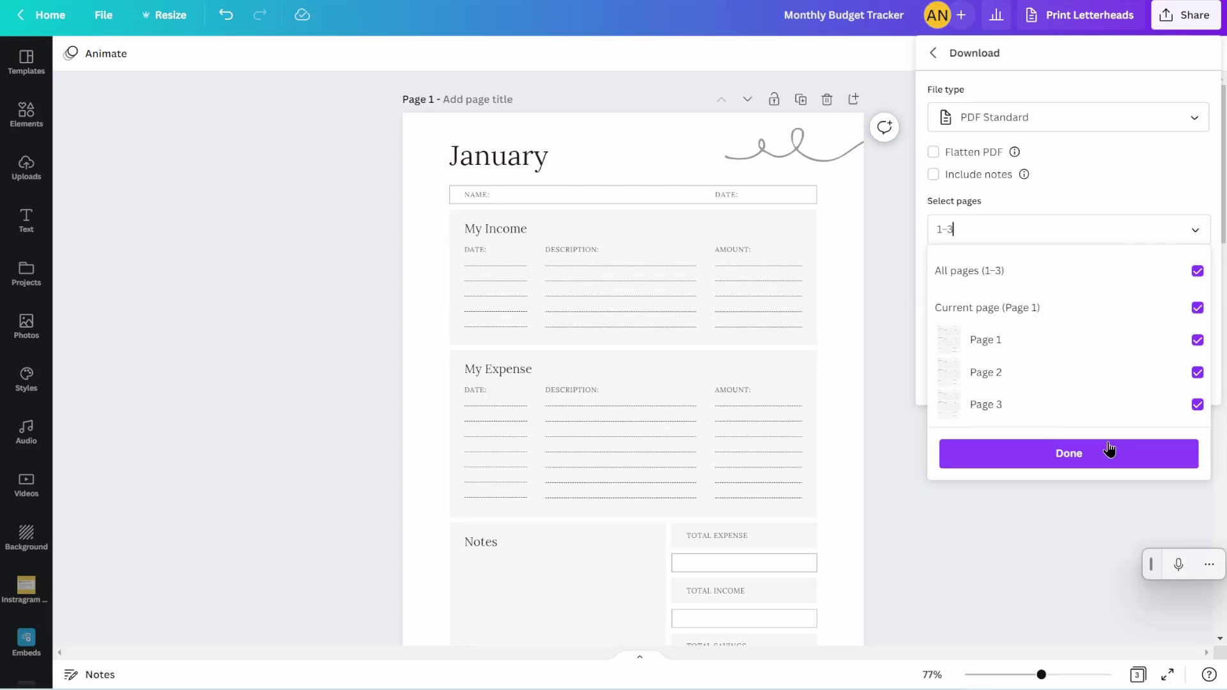
pyautogui.click(1064, 279)
pyautogui.click(1058, 303)
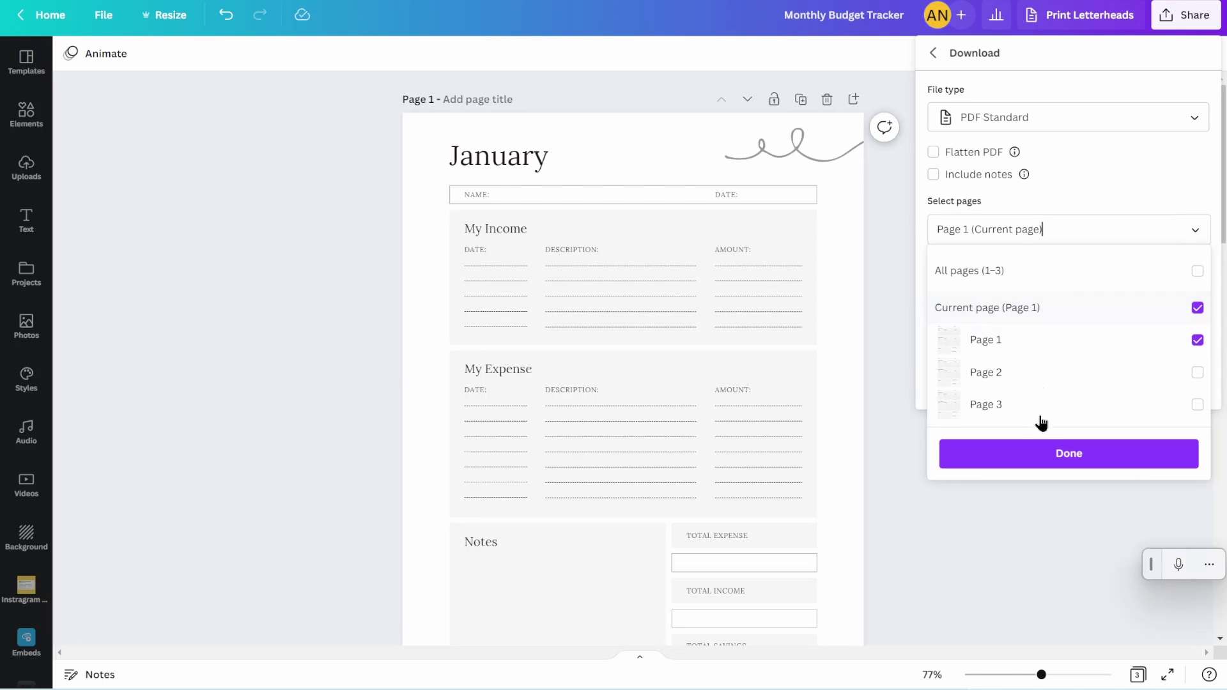
pyautogui.click(1033, 341)
pyautogui.click(1016, 374)
pyautogui.click(1042, 454)
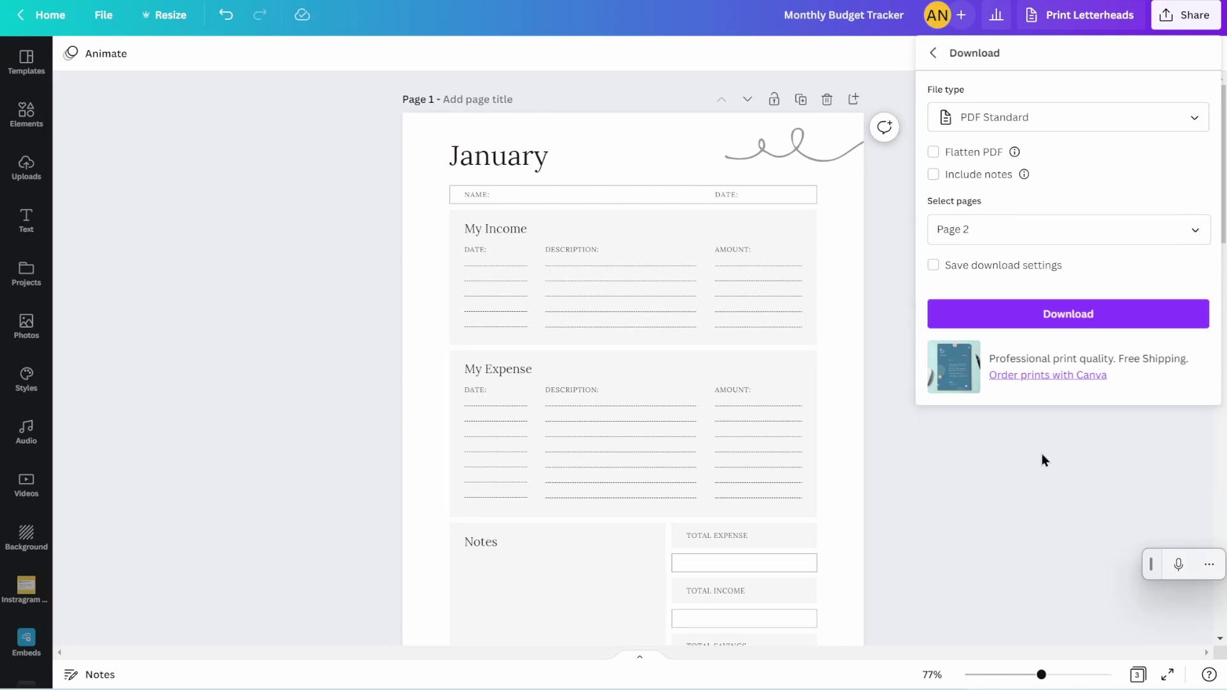
# Close the Download panel and scroll back up to the January page.
pyautogui.click(999, 481)
pyautogui.scroll(-10, 999, 481)
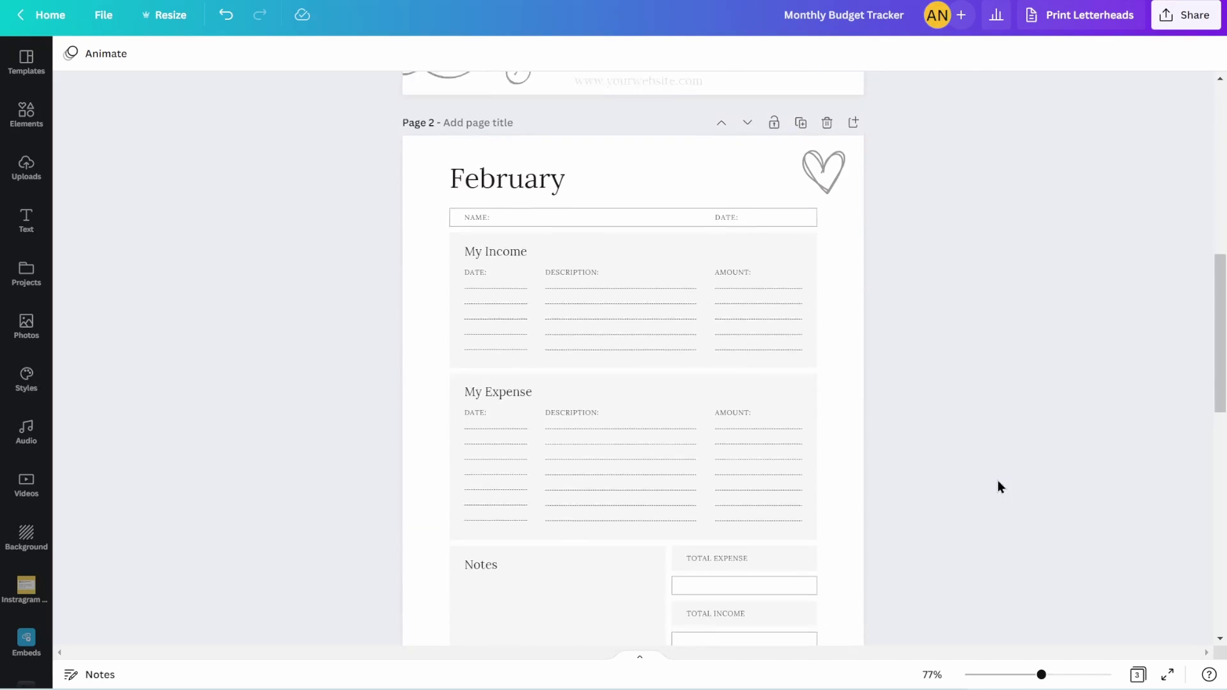
pyautogui.scroll(-12, 998, 481)
pyautogui.scroll(20, 999, 481)
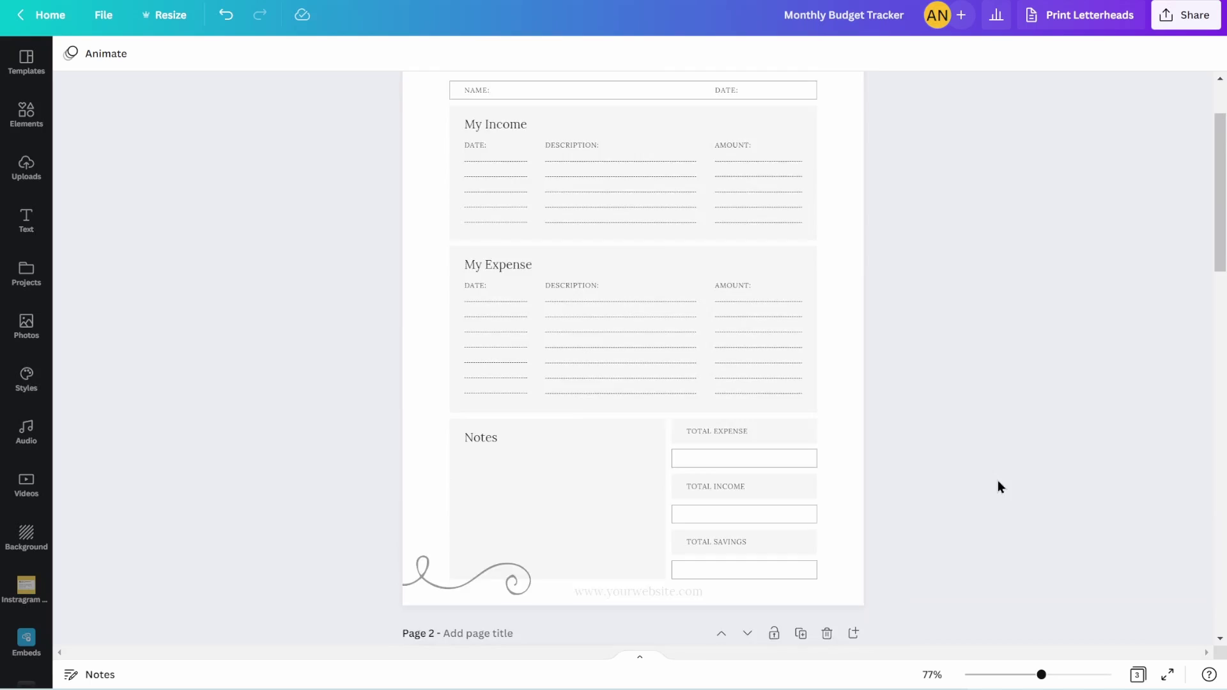
pyautogui.scroll(2, 999, 481)
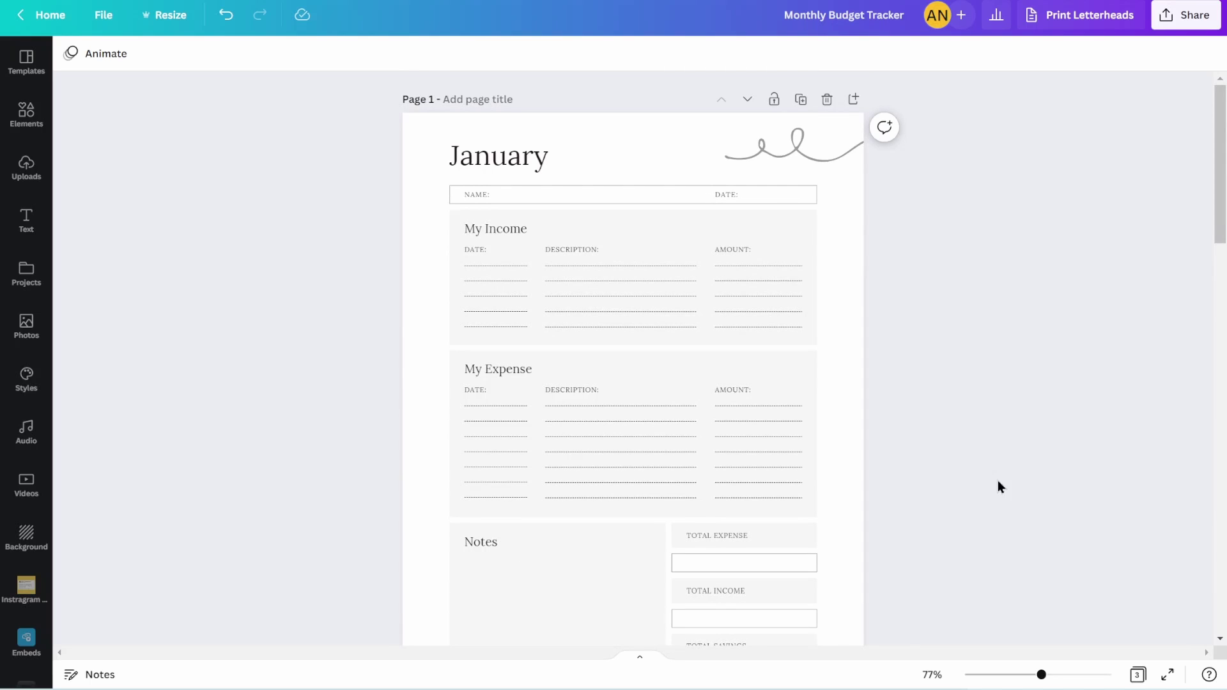